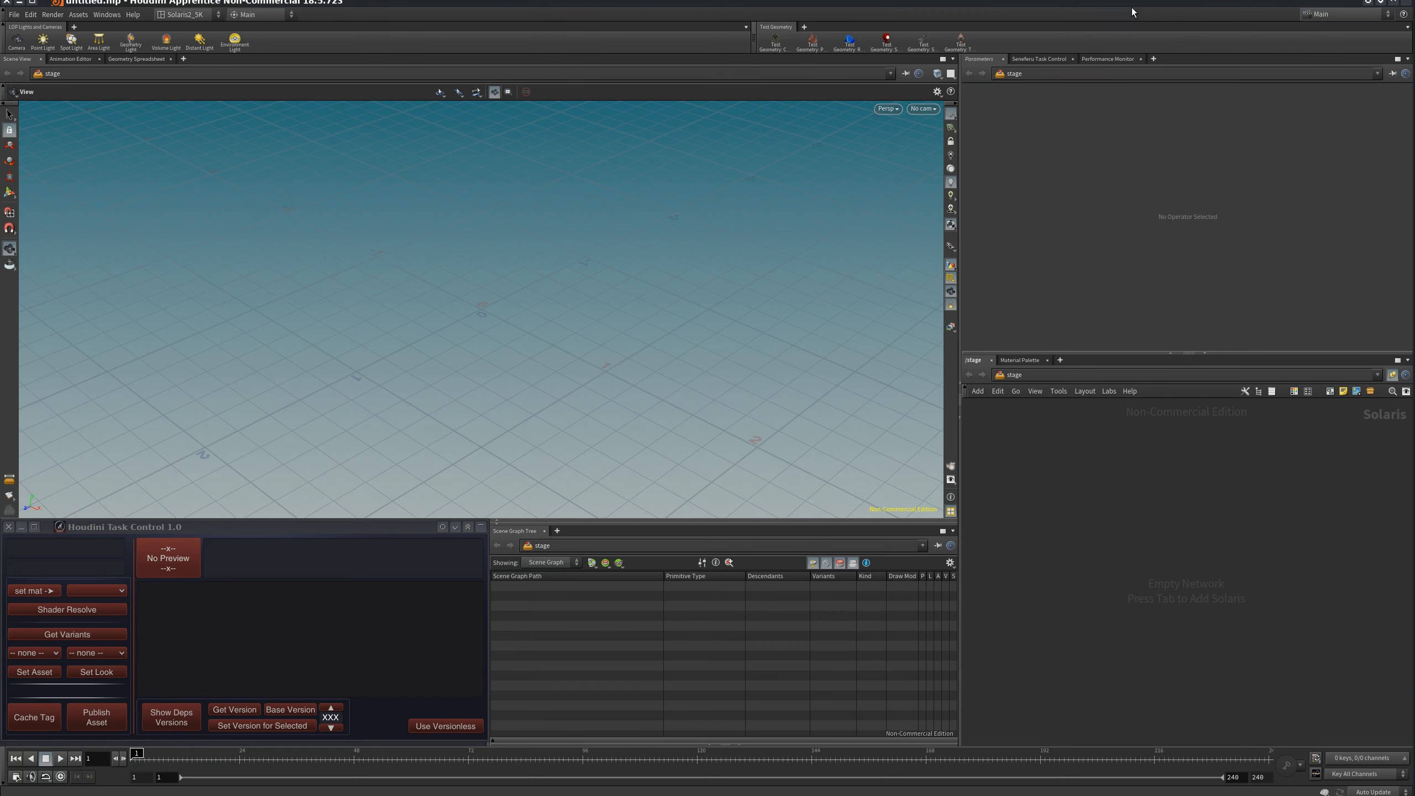
Switch to the Seneferu Production Manager and load the cauldron fluidSimAst task.
{"action": "left_click_drag", "start_coordinate": [1134, 6], "coordinate": [1131, 0]}
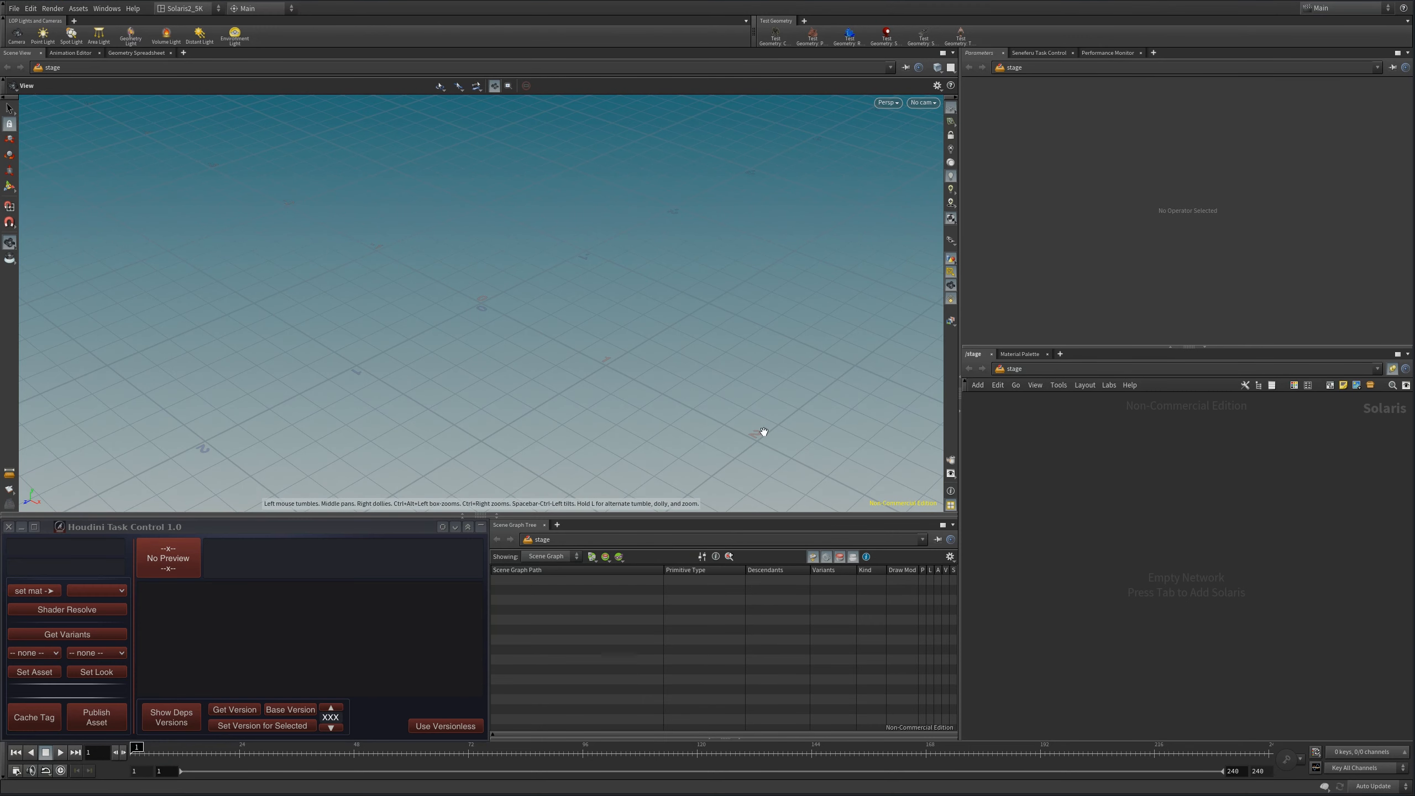
{"action": "key", "text": "alt+Tab"}
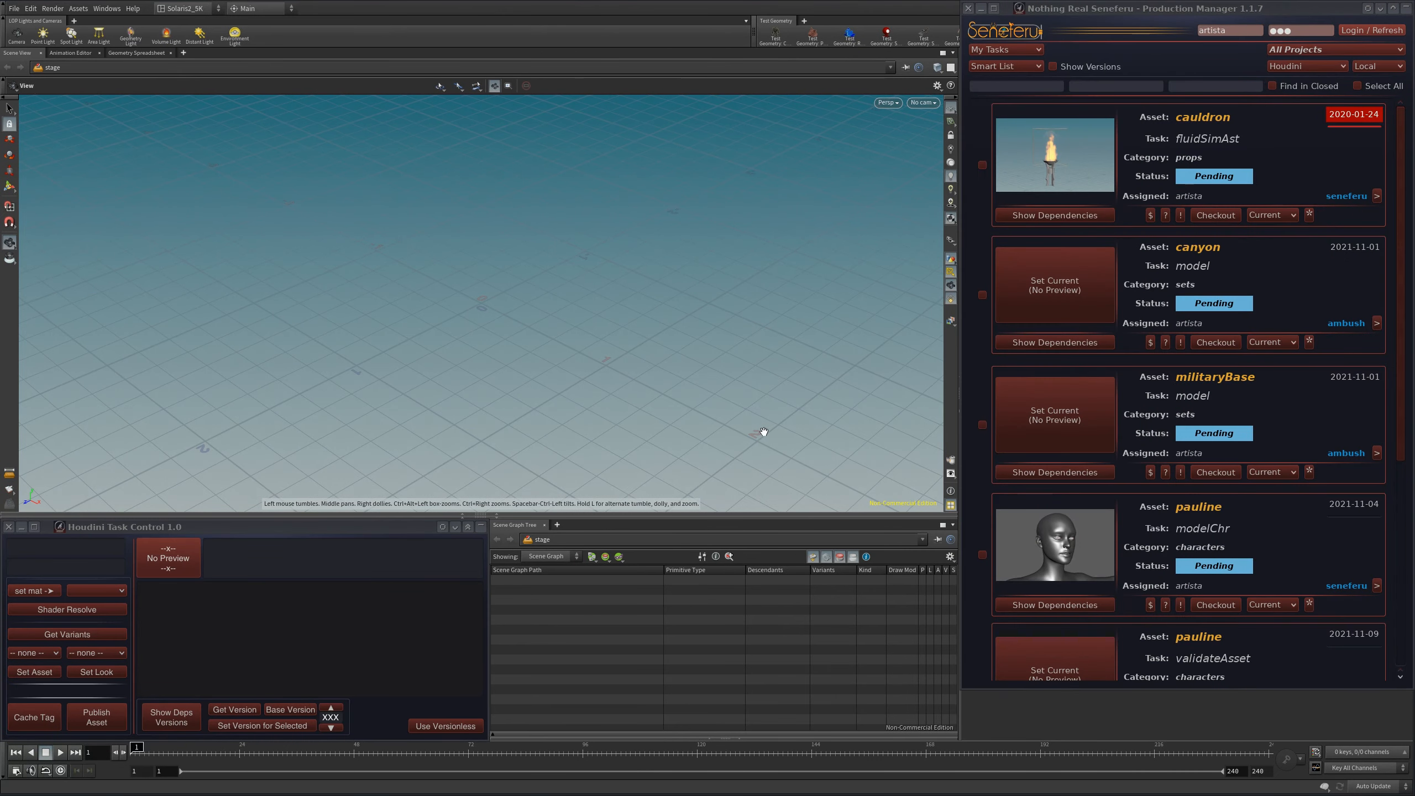
{"action": "left_click", "coordinate": [1191, 162]}
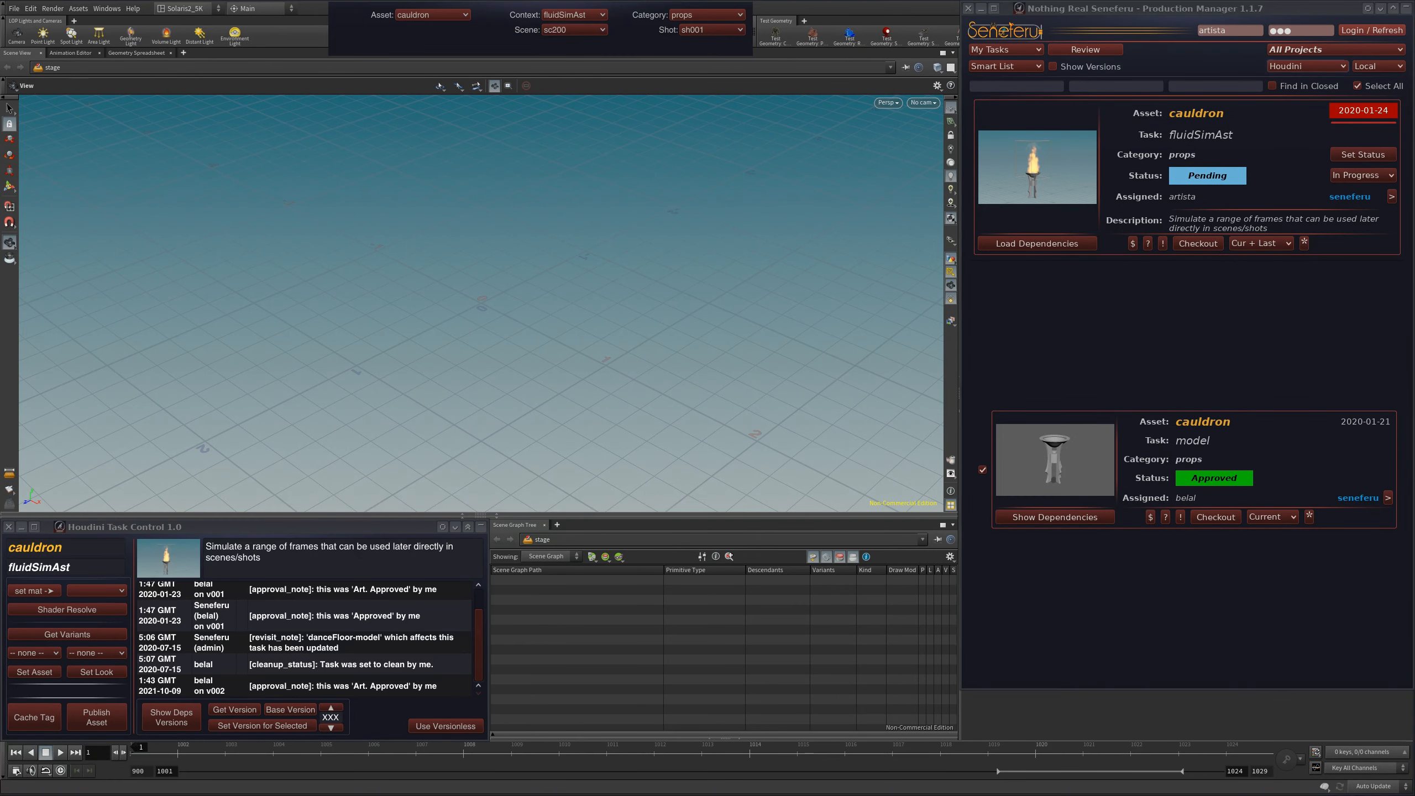
Change the Houdini desktop to Complex and resize its panes to fit around the Production Manager and Task Control windows.
{"action": "left_click", "coordinate": [1404, 12]}
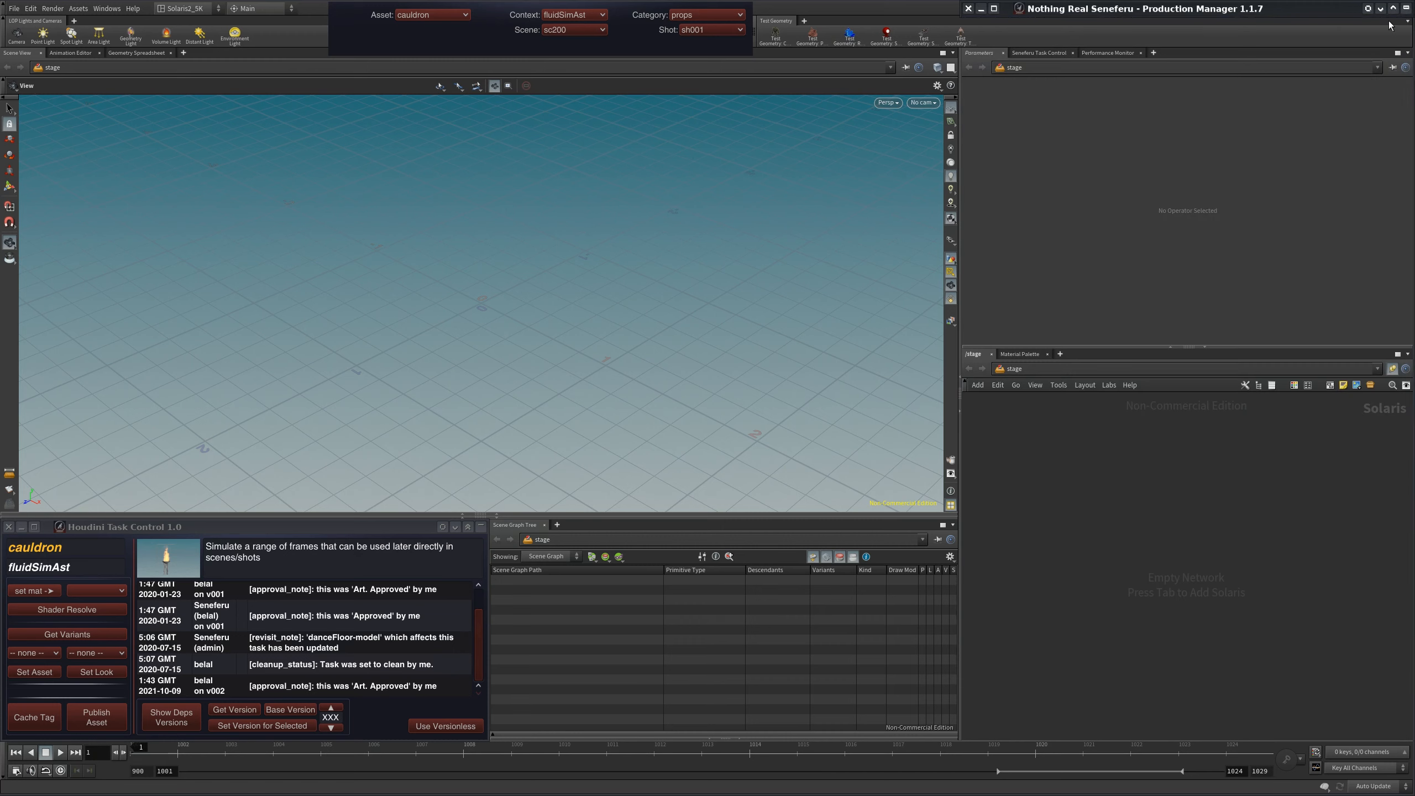
{"action": "left_click", "coordinate": [205, 9]}
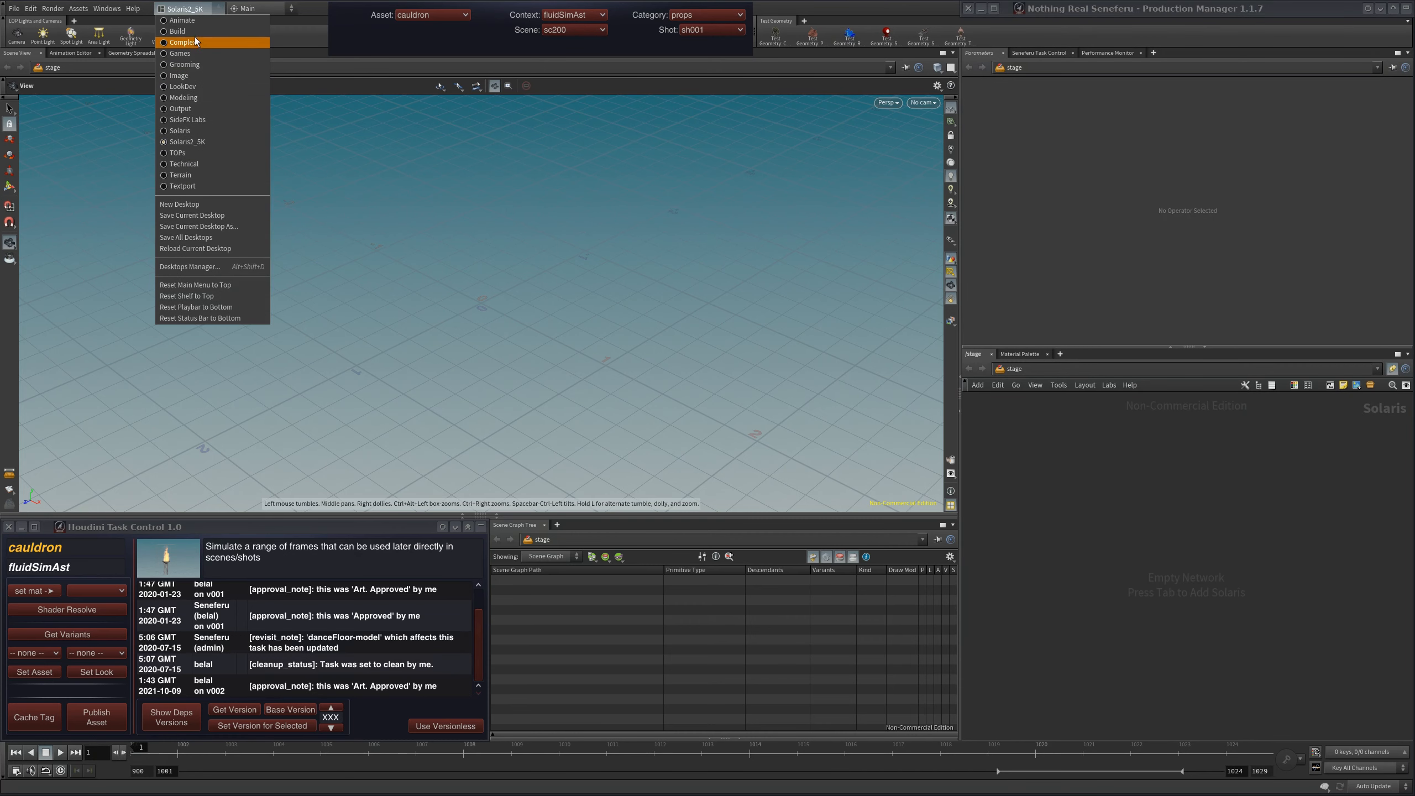
{"action": "left_click", "coordinate": [310, 124]}
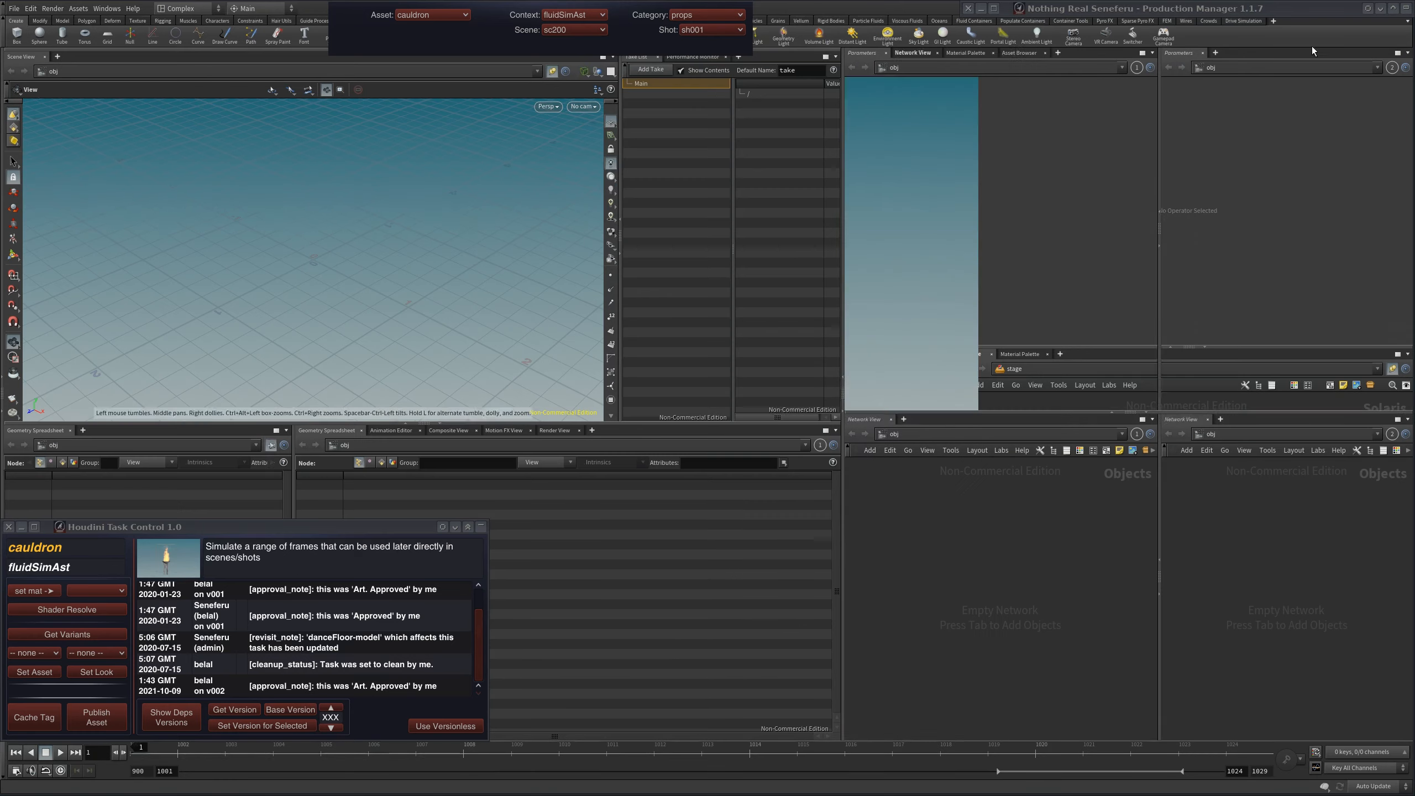
{"action": "left_click", "coordinate": [1404, 9]}
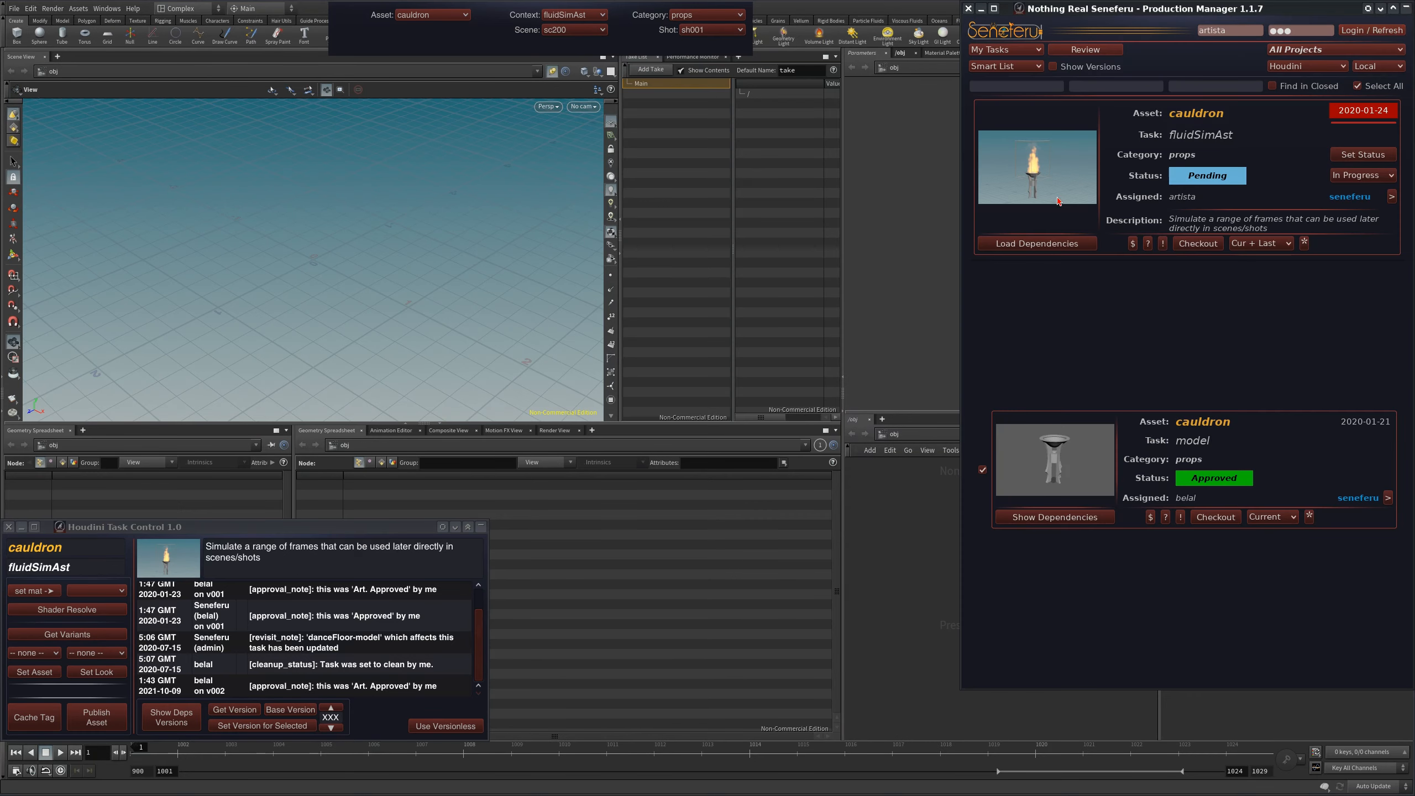
{"action": "left_click_drag", "start_coordinate": [842, 356], "coordinate": [941, 352]}
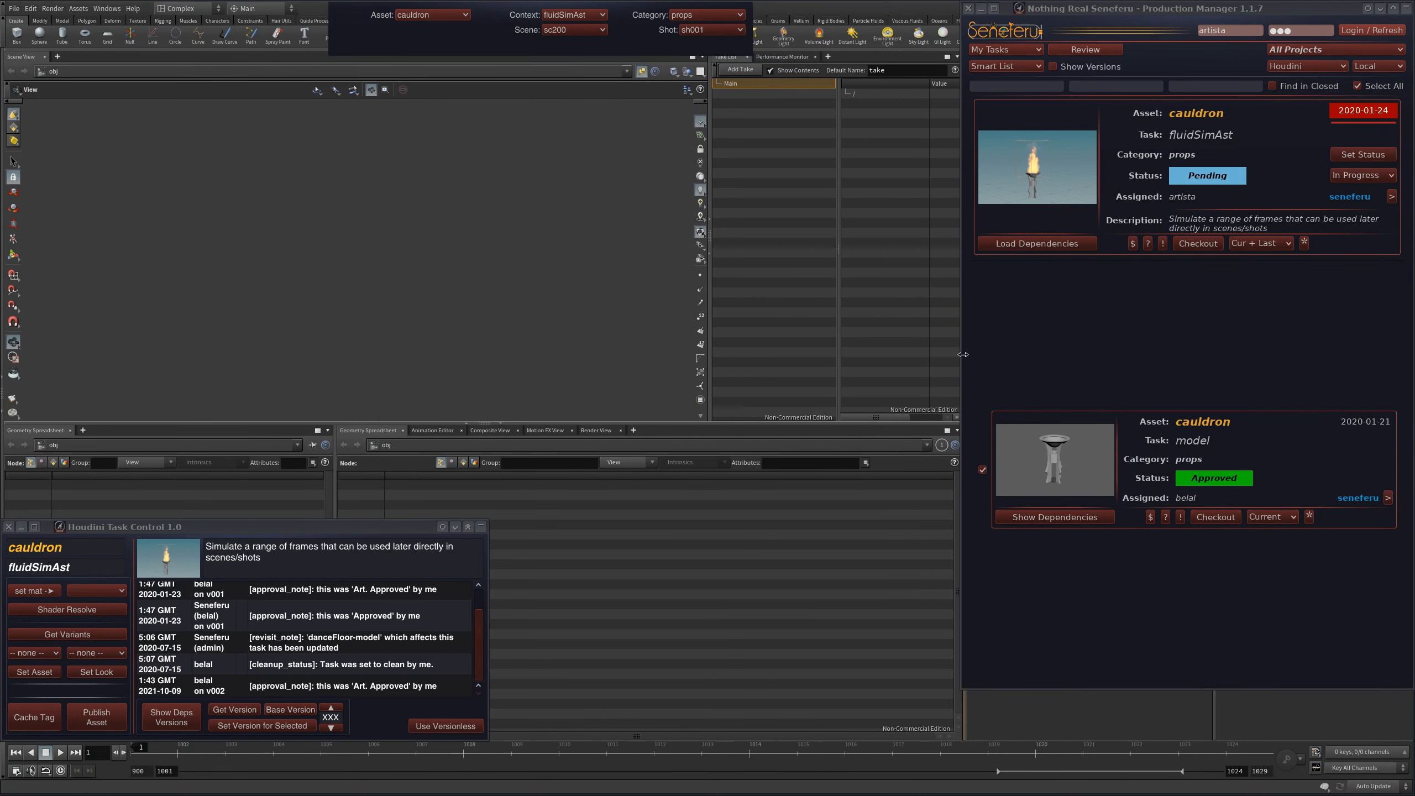
{"action": "left_click_drag", "start_coordinate": [749, 423], "coordinate": [747, 518]}
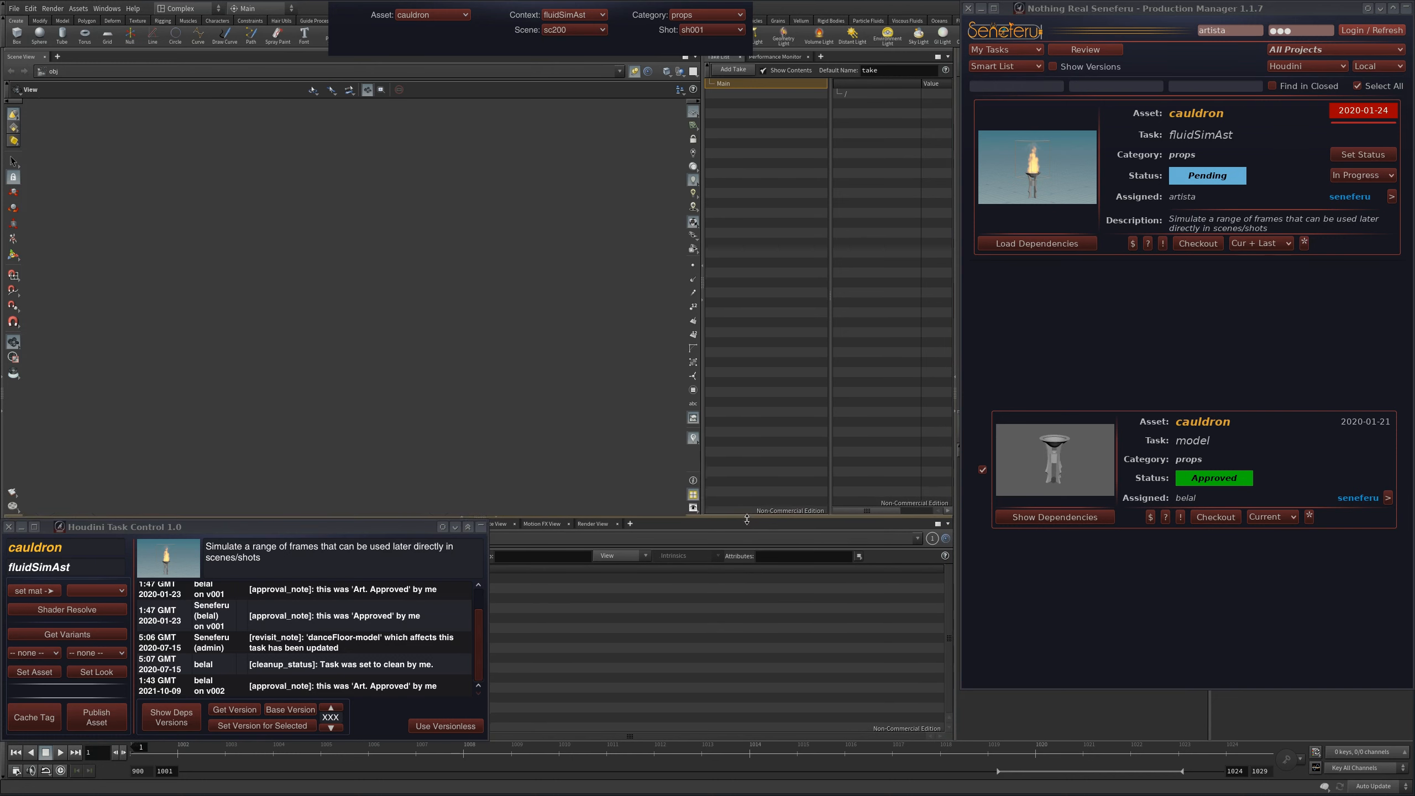
Set the cauldron fluidSimAst task's status to In Progress and check out its scene.
{"action": "left_click", "coordinate": [1367, 156]}
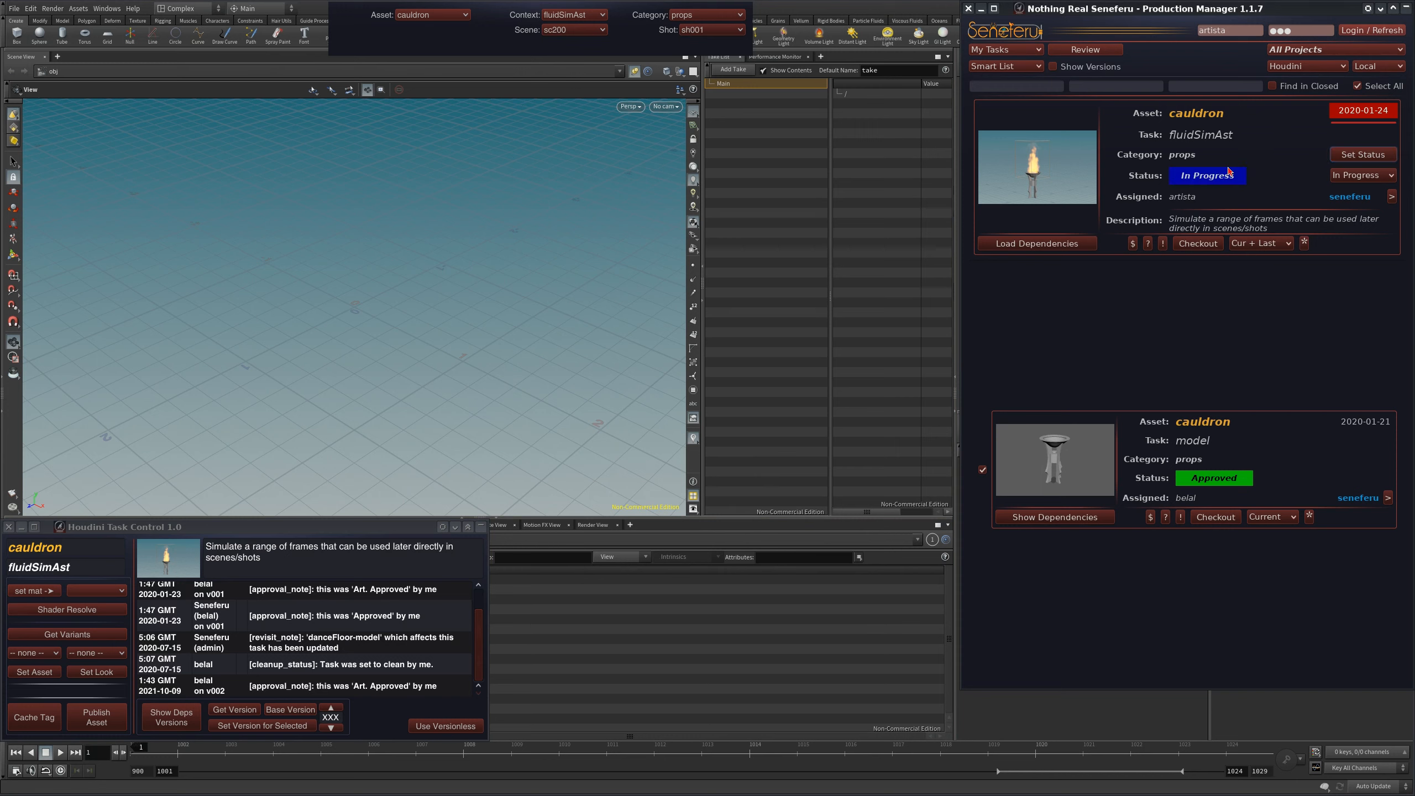
{"action": "left_click", "coordinate": [1210, 242]}
{"action": "left_click", "coordinate": [1254, 274]}
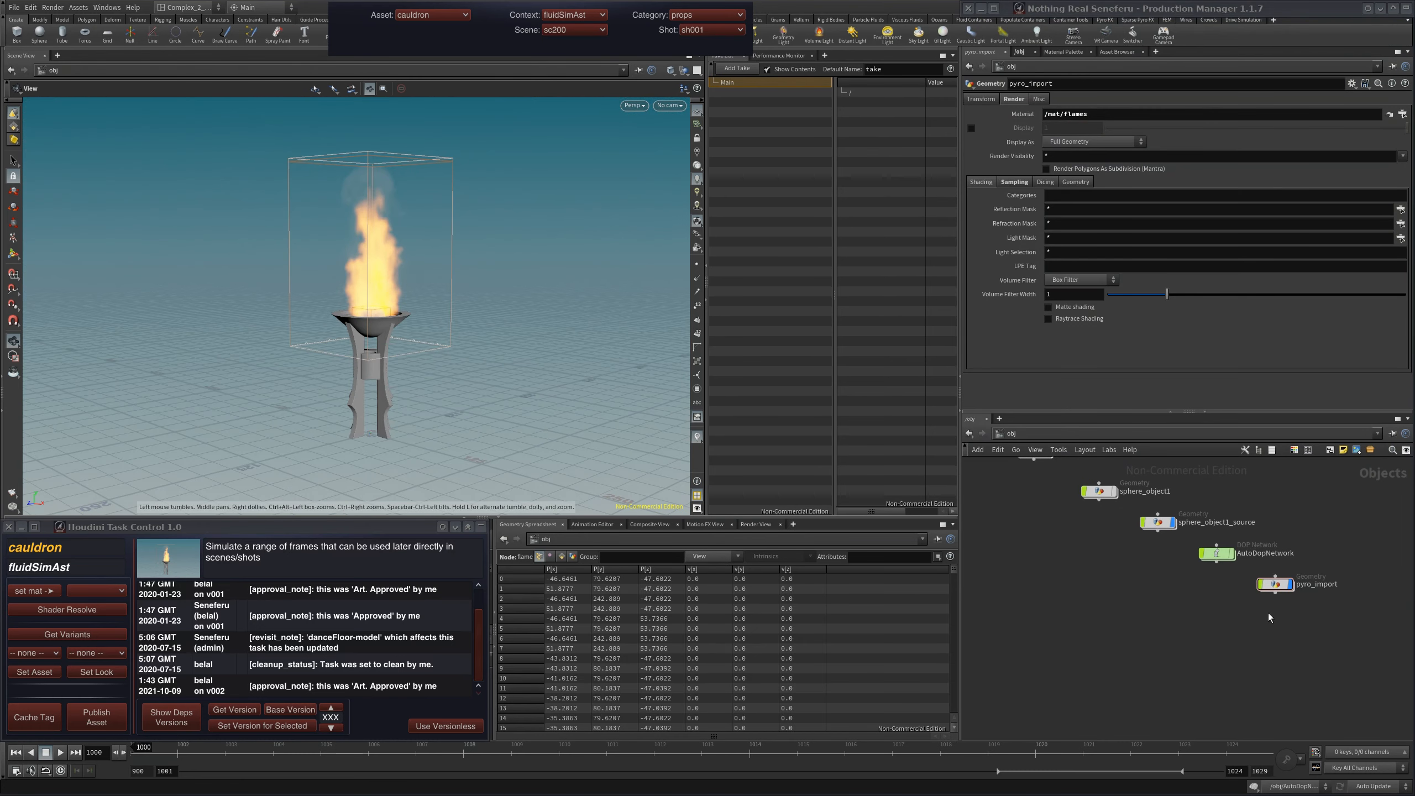
Open the pyro_import network and select its flame File Cache node.
{"action": "double_click", "coordinate": [1274, 583]}
{"action": "left_click", "coordinate": [1206, 625]}
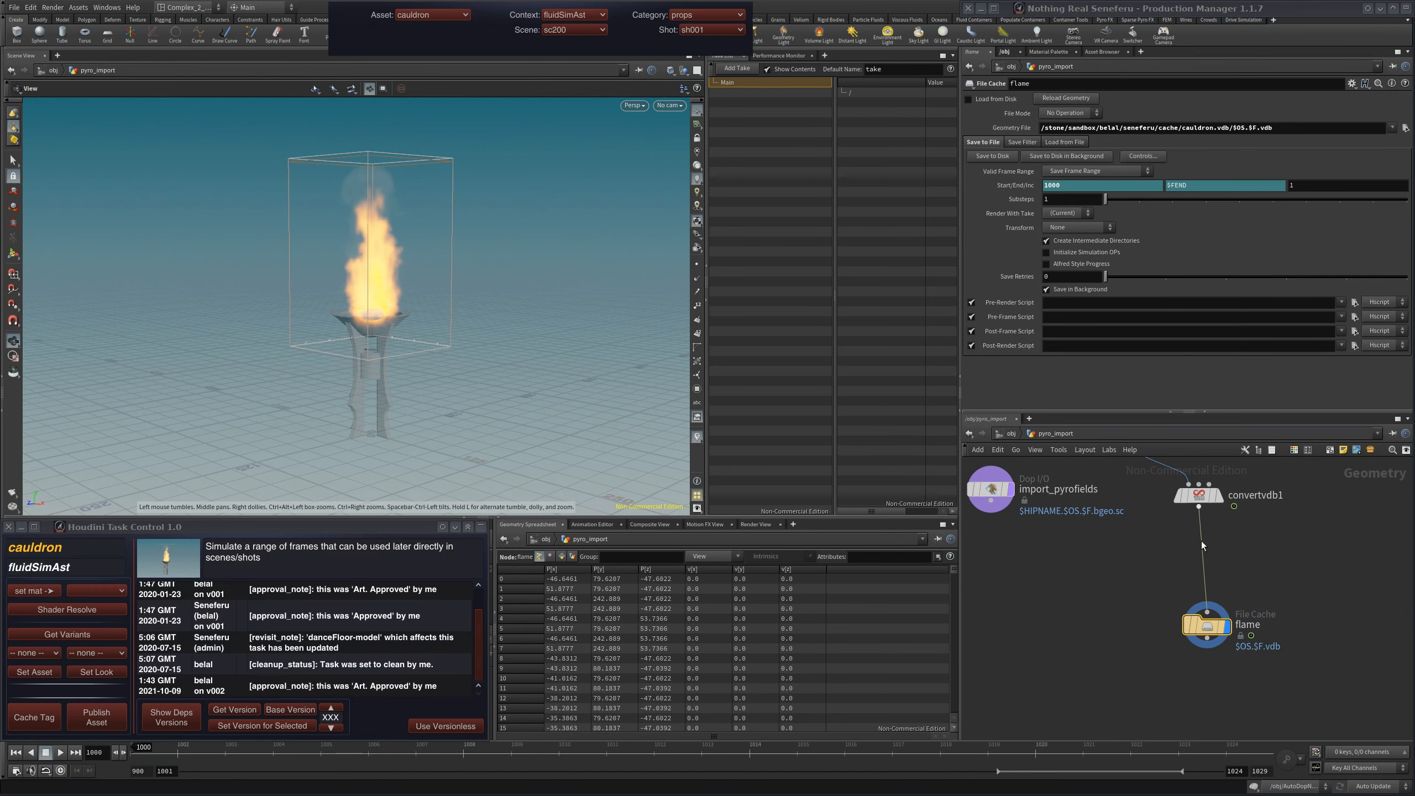
{"action": "middle_click_drag", "start_coordinate": [1172, 668], "coordinate": [1161, 691]}
{"action": "scroll", "coordinate": [1146, 596], "scroll_direction": "down", "scroll_amount": 2}
{"action": "middle_click_drag", "start_coordinate": [1145, 595], "coordinate": [1105, 647]}
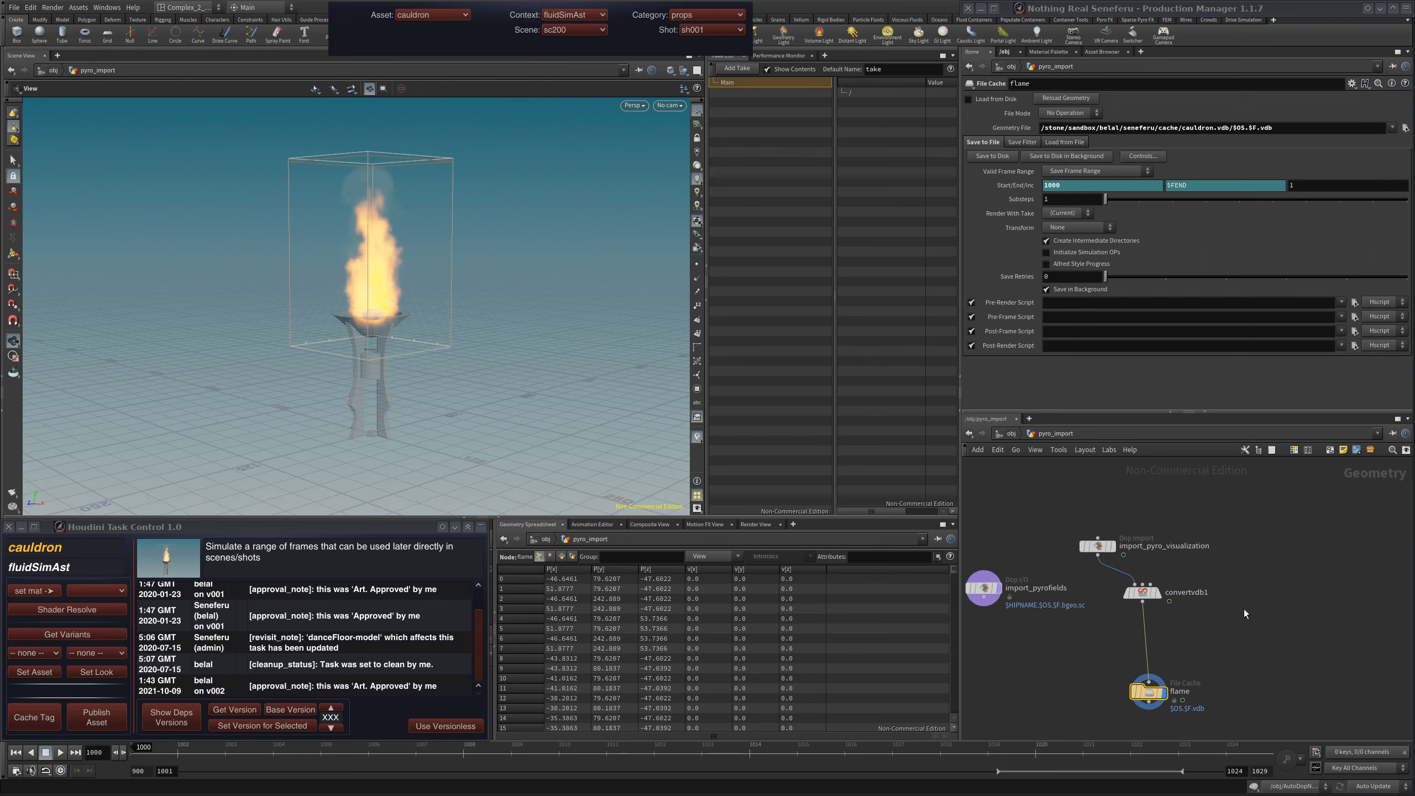
Add a File Cache node and connect it to the output of convertvdb1.
{"action": "key", "text": "Tab"}
{"action": "type", "text": "file"}
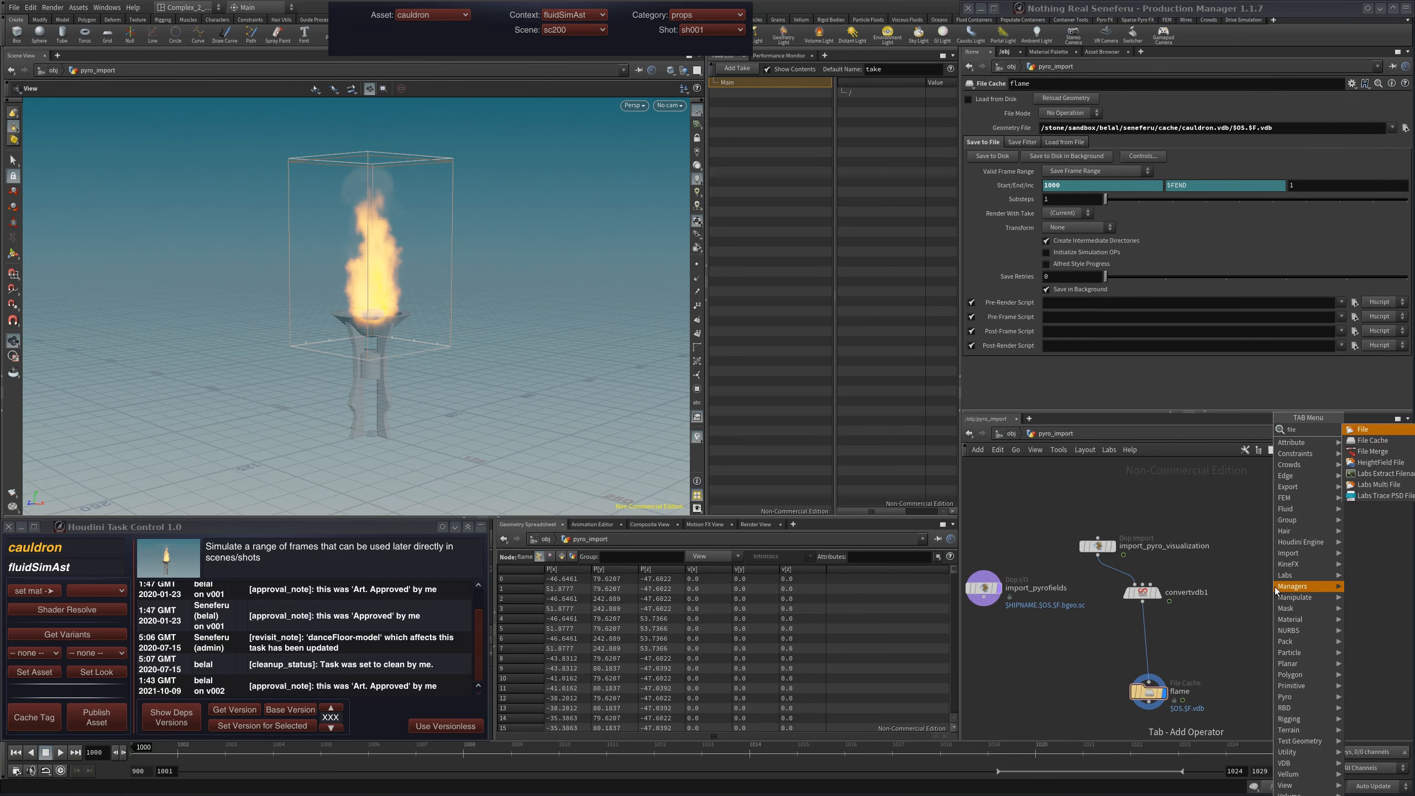
{"action": "key", "text": "Down"}
{"action": "key", "text": "Return"}
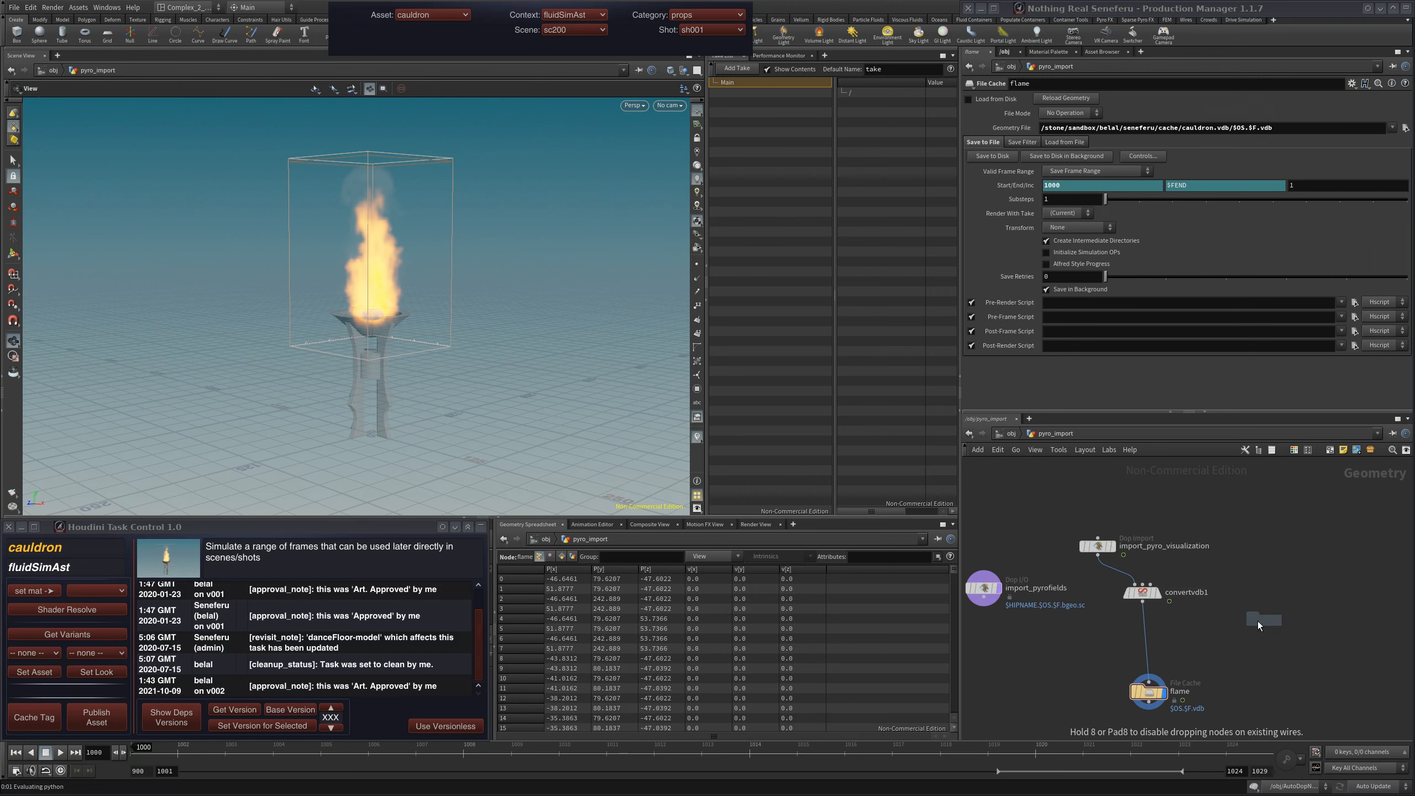
{"action": "left_click", "coordinate": [1257, 621]}
{"action": "left_click_drag", "start_coordinate": [1151, 591], "coordinate": [1231, 633]}
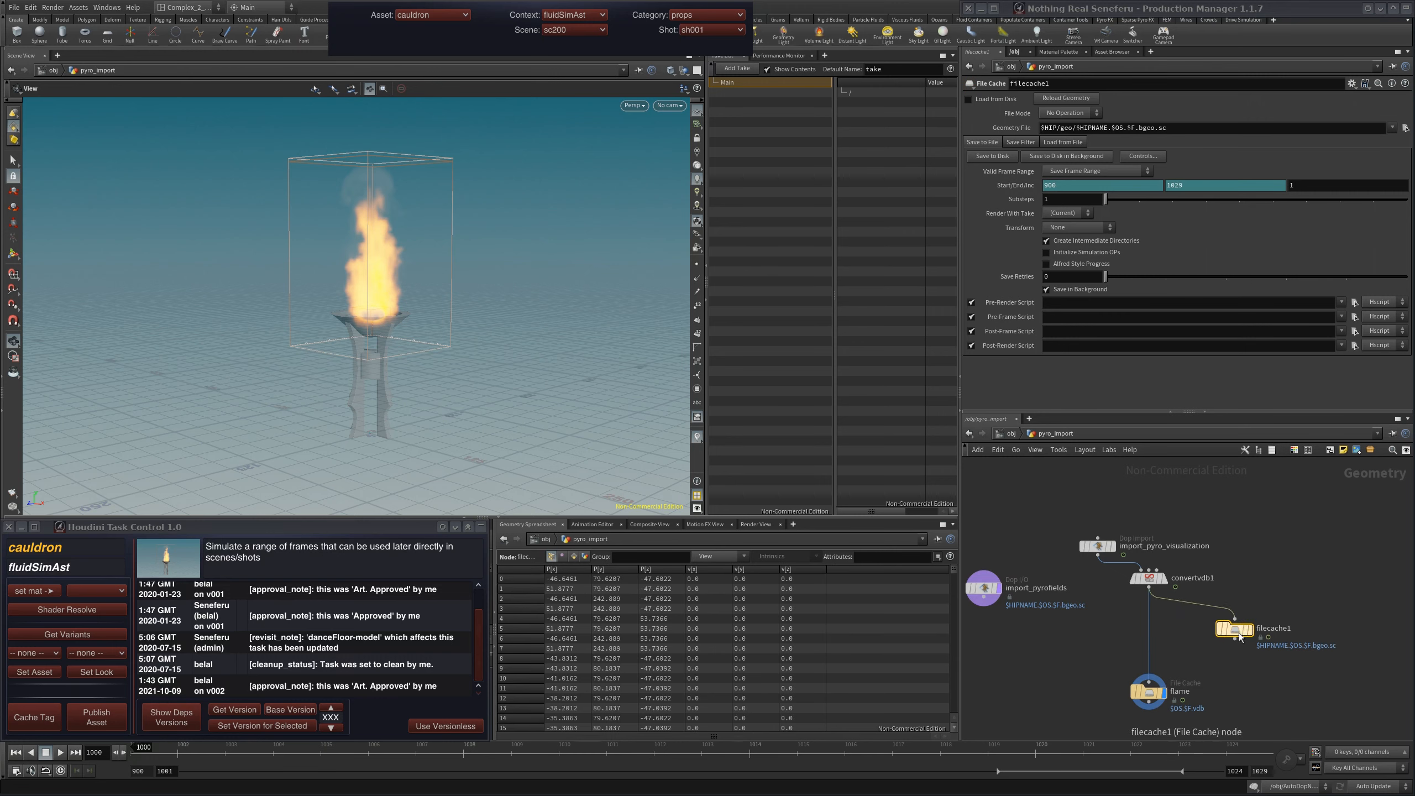
Duplicate the filecache1 node with its convertvdb1 input, then space the duplicate and its neighbouring nodes apart.
{"action": "left_click_drag", "start_coordinate": [1103, 549], "coordinate": [1259, 551]}
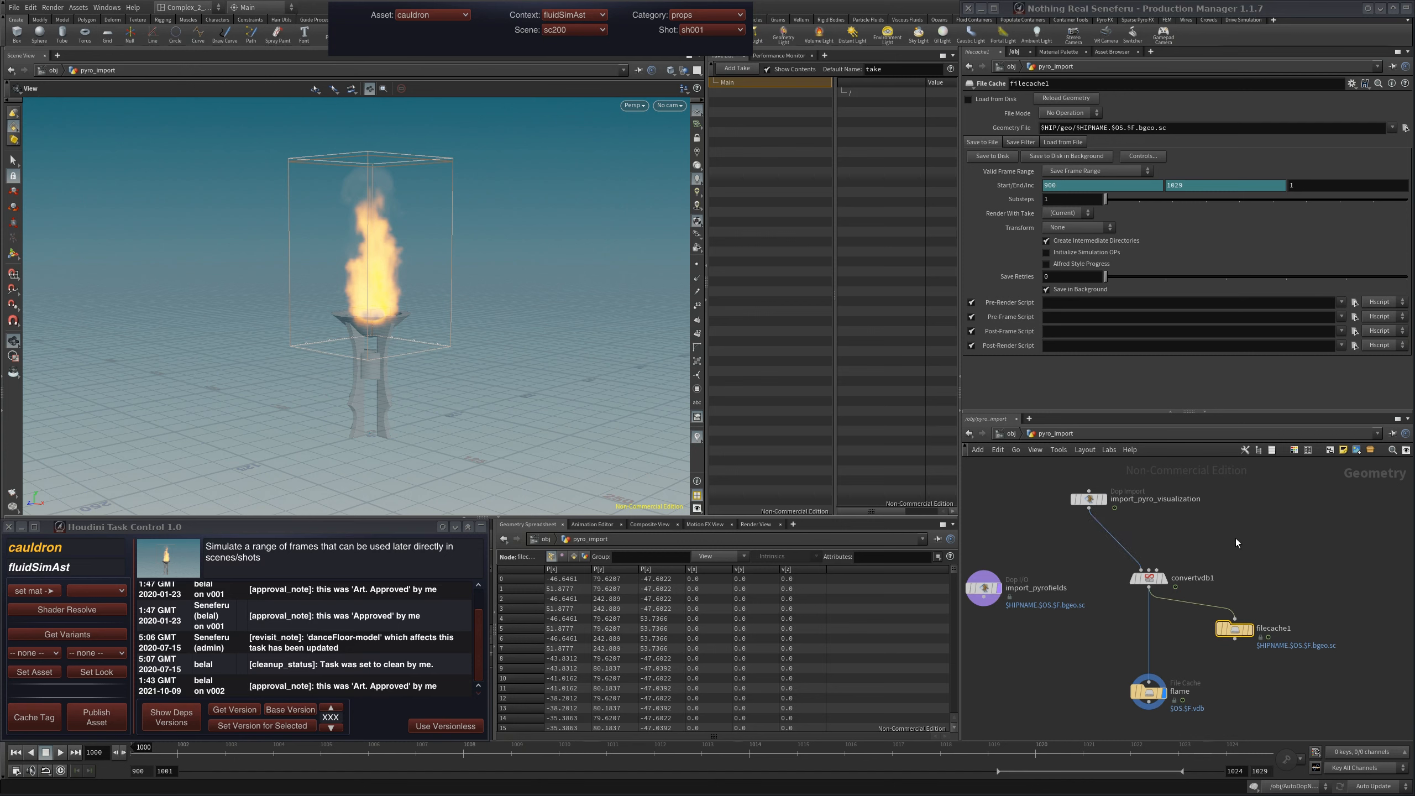
{"action": "key", "text": "ctrl+c"}
{"action": "key", "text": "ctrl+v"}
{"action": "left_click_drag", "start_coordinate": [1305, 548], "coordinate": [1335, 602]}
{"action": "left_click_drag", "start_coordinate": [1234, 630], "coordinate": [1204, 649]}
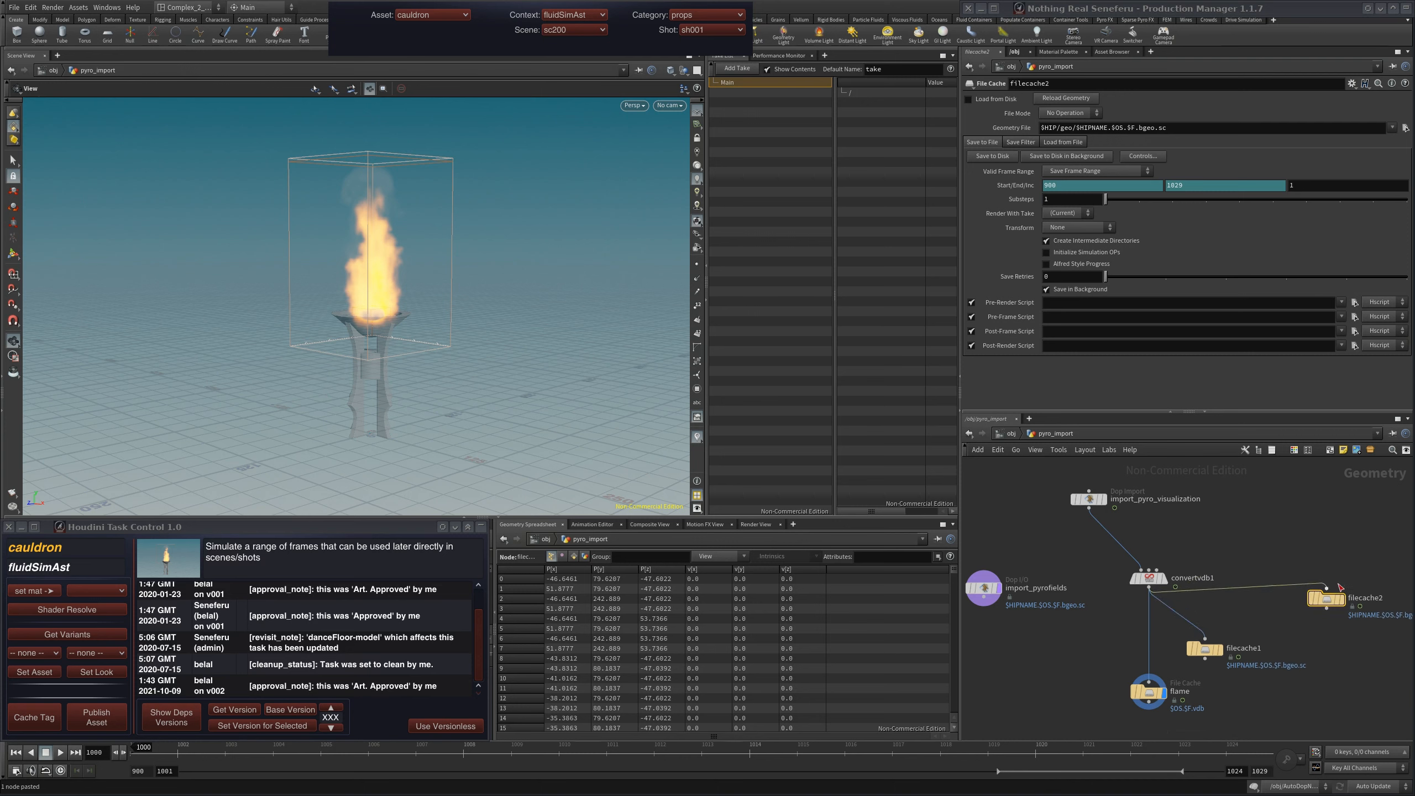
{"action": "left_click_drag", "start_coordinate": [1164, 583], "coordinate": [1140, 537]}
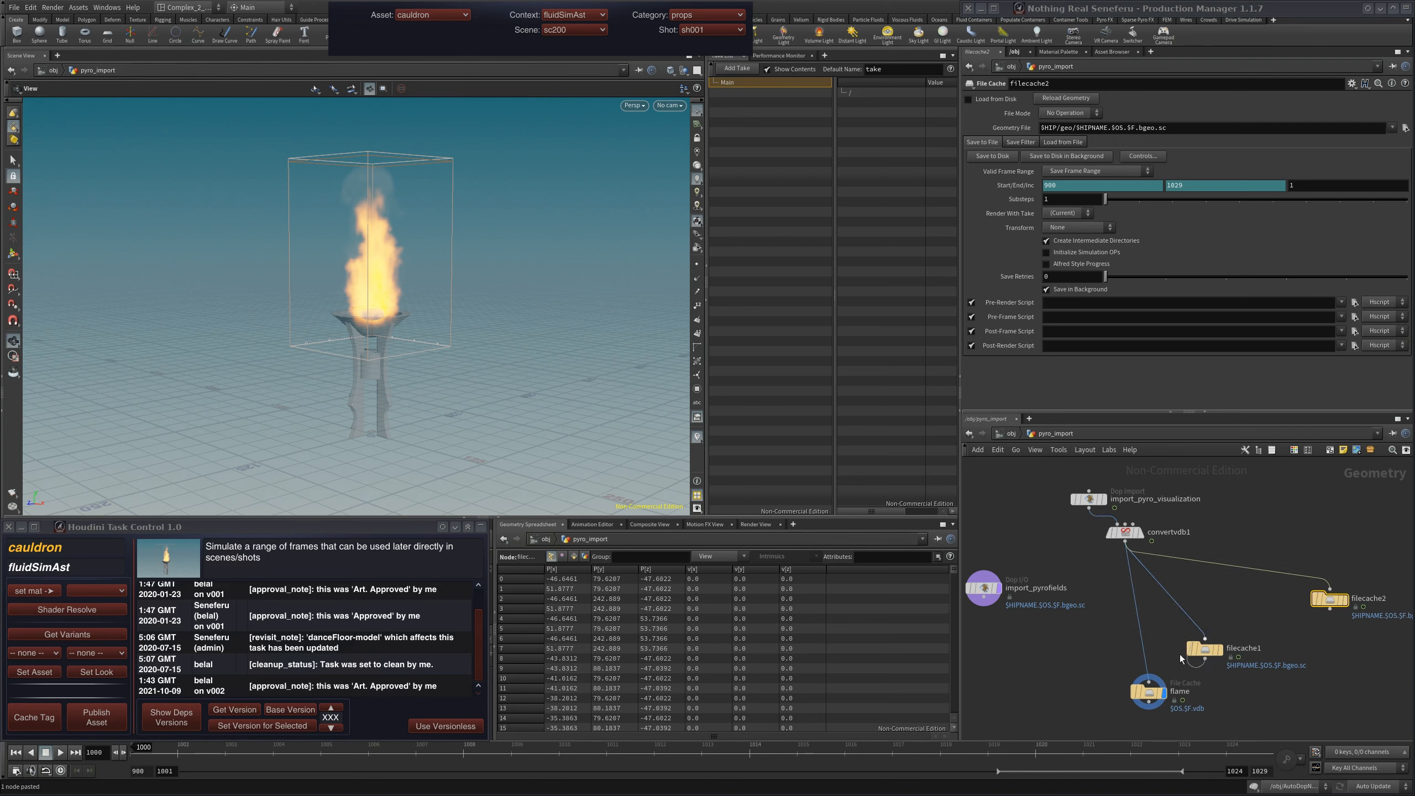
Wire the output of filecache1 into the flame File Cache node.
{"action": "left_click_drag", "start_coordinate": [1179, 655], "coordinate": [1148, 682]}
{"action": "key", "text": "ctrl+z"}
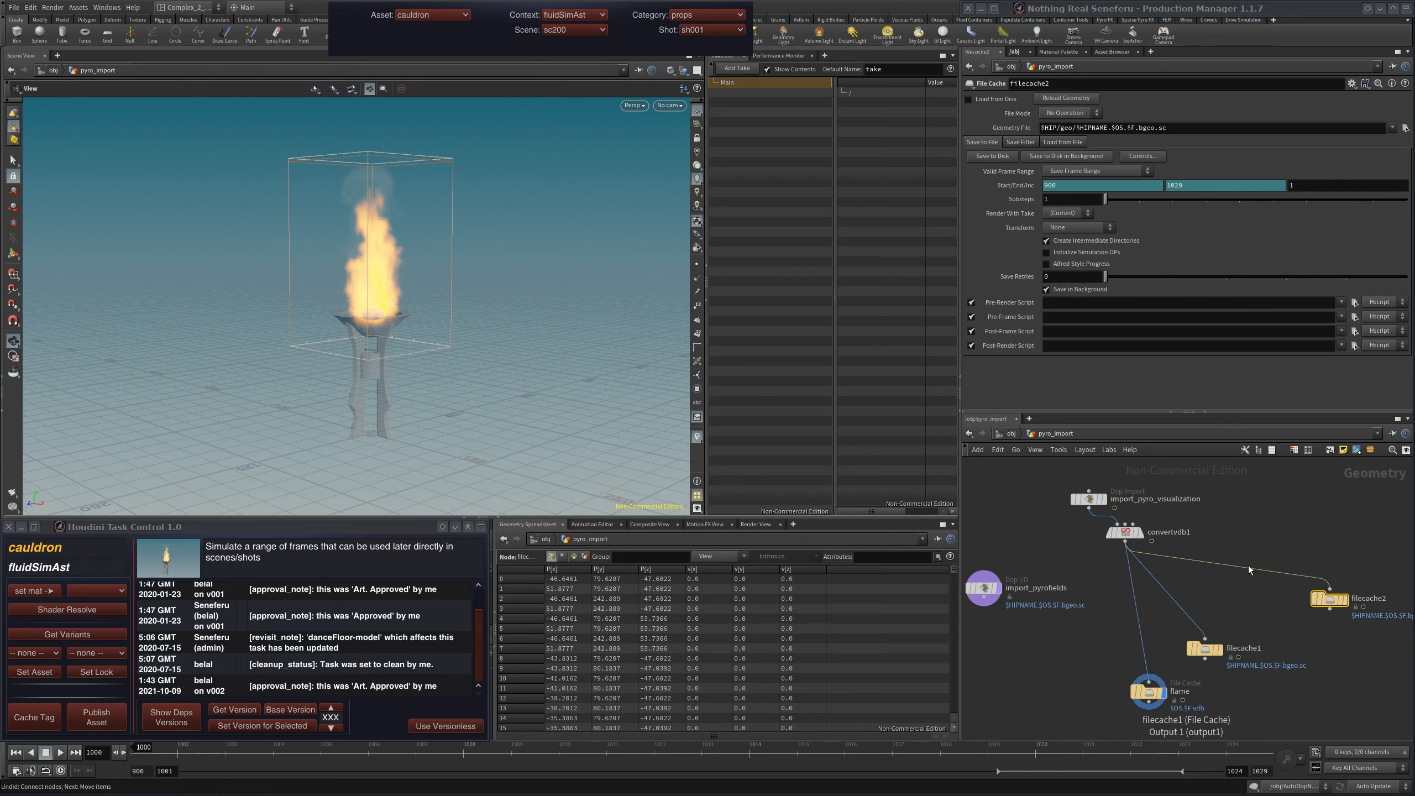
{"action": "middle_click_drag", "start_coordinate": [1228, 570], "coordinate": [1240, 507]}
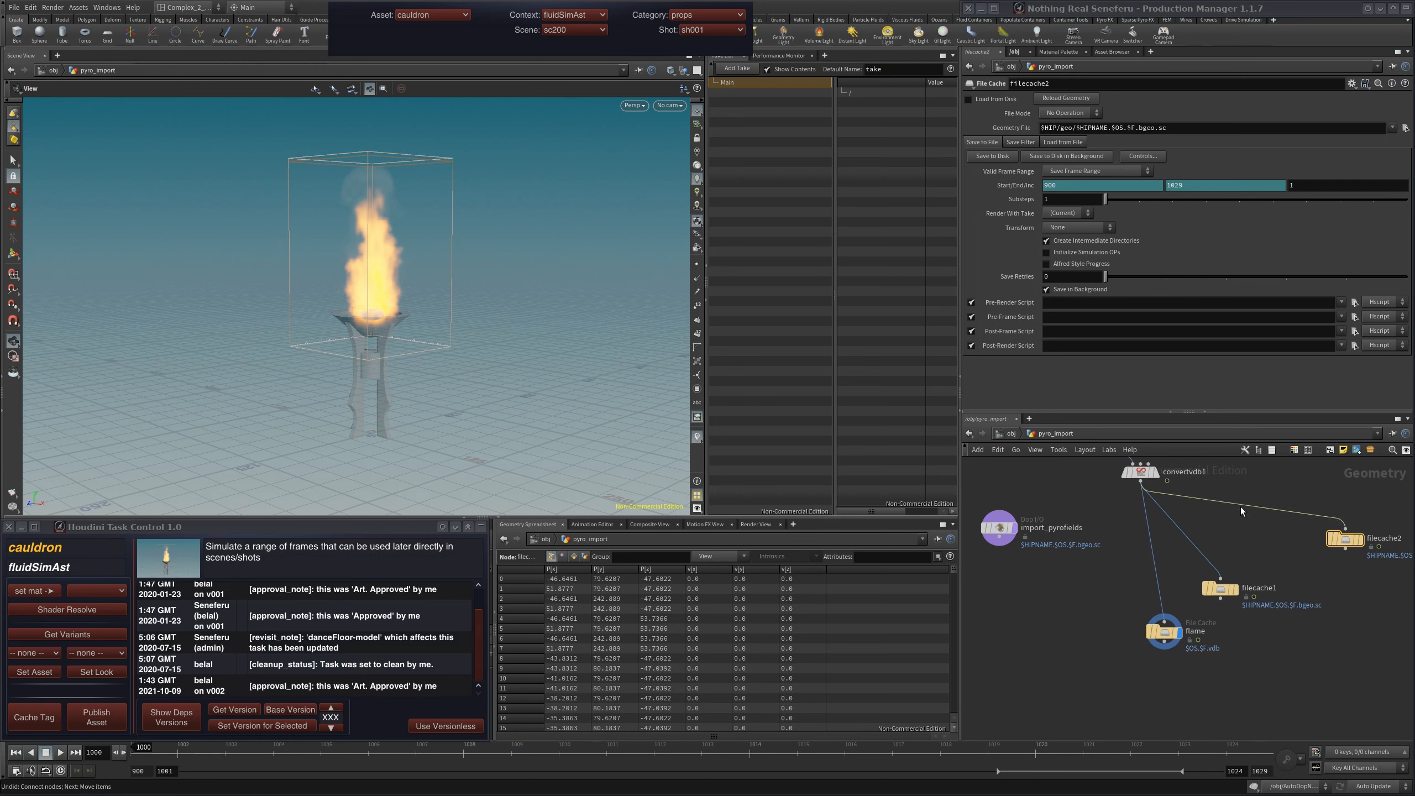
{"action": "left_click_drag", "start_coordinate": [1221, 600], "coordinate": [1158, 656]}
Arrange filecache1 and filecache2 side by side between convertvdb1 and the flame node.
{"action": "middle_click_drag", "start_coordinate": [1244, 626], "coordinate": [1158, 619]}
{"action": "left_click_drag", "start_coordinate": [1129, 583], "coordinate": [1052, 573]}
{"action": "left_click_drag", "start_coordinate": [1259, 531], "coordinate": [1227, 672]}
{"action": "middle_click_drag", "start_coordinate": [1211, 644], "coordinate": [1282, 542]}
{"action": "left_click_drag", "start_coordinate": [1286, 601], "coordinate": [1285, 506]}
{"action": "middle_click_drag", "start_coordinate": [1231, 562], "coordinate": [1212, 646]}
{"action": "left_click_drag", "start_coordinate": [1063, 623], "coordinate": [1284, 571]}
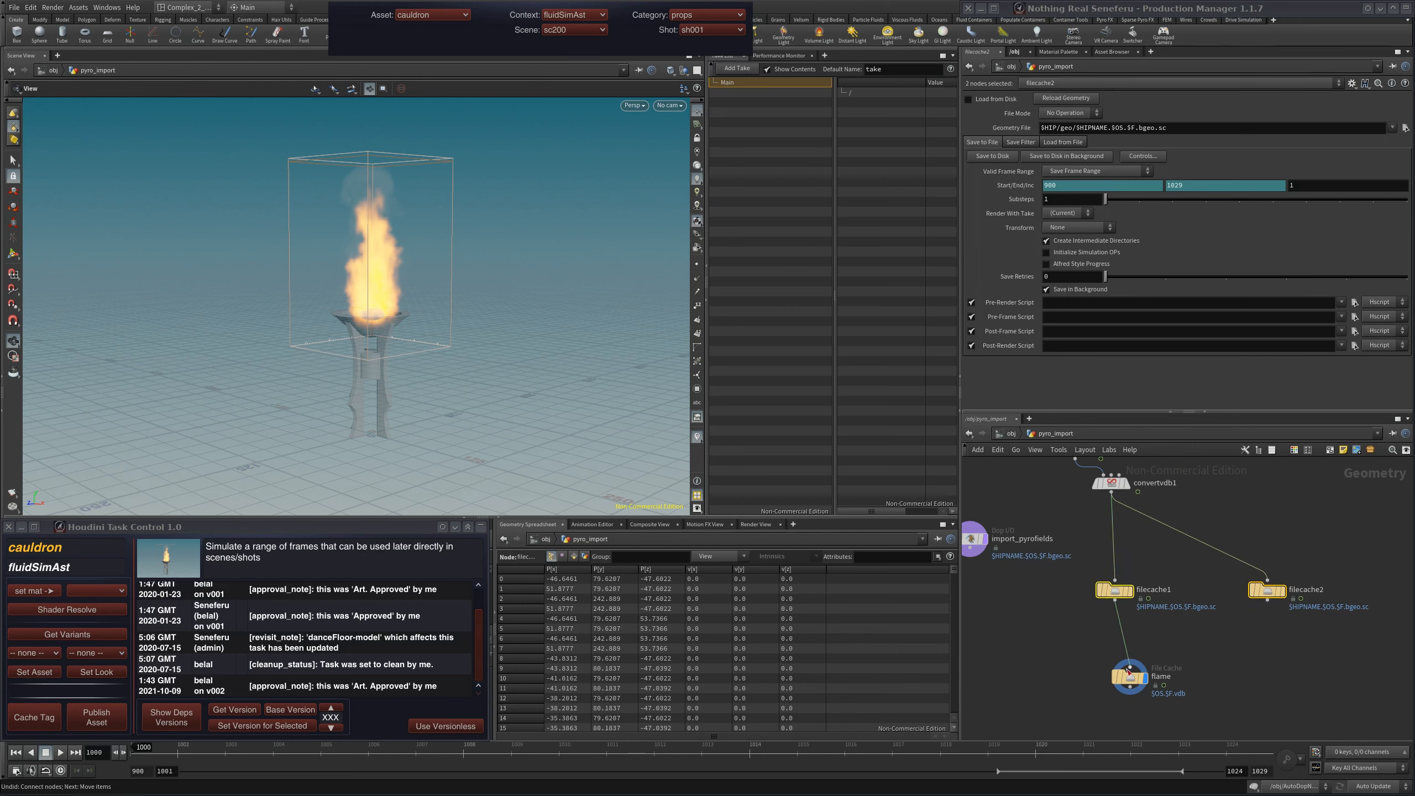
Insert a Merge node between filecache1 and flame, and connect filecache2 to it as a second input.
{"action": "left_click_drag", "start_coordinate": [1133, 678], "coordinate": [1185, 707]}
{"action": "left_click", "coordinate": [1109, 653]}
{"action": "key", "text": "Tab"}
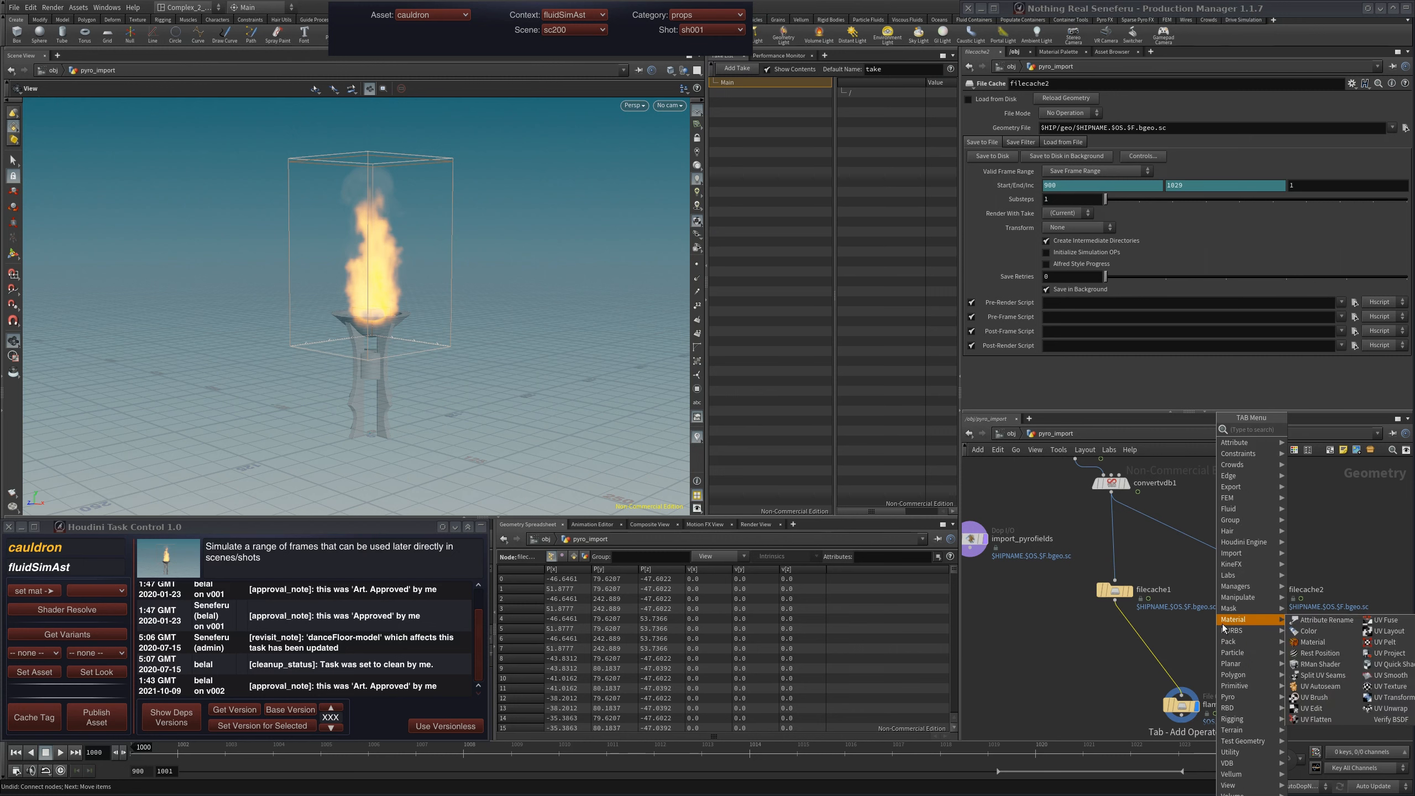
{"action": "type", "text": "merge"}
{"action": "key", "text": "Return"}
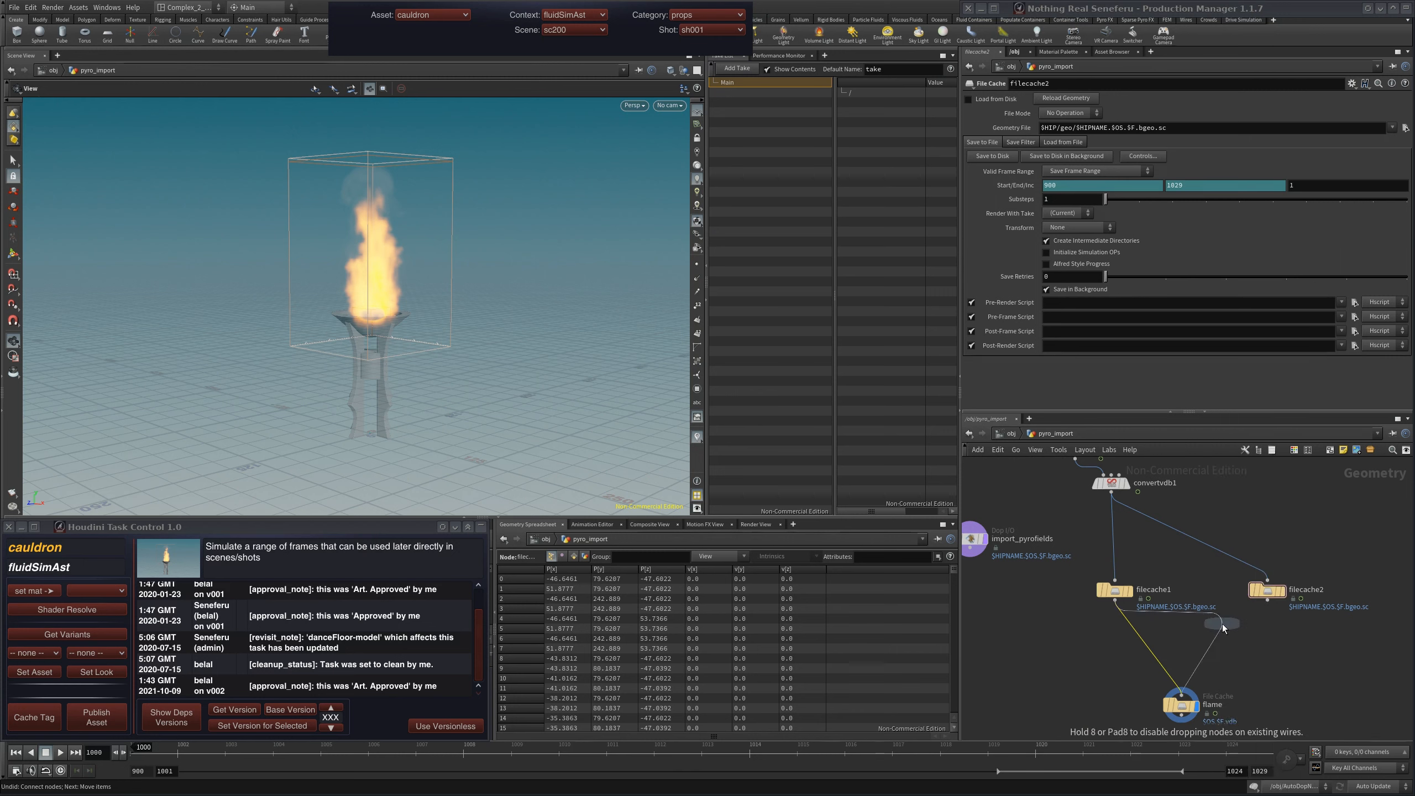
{"action": "left_click", "coordinate": [1156, 662]}
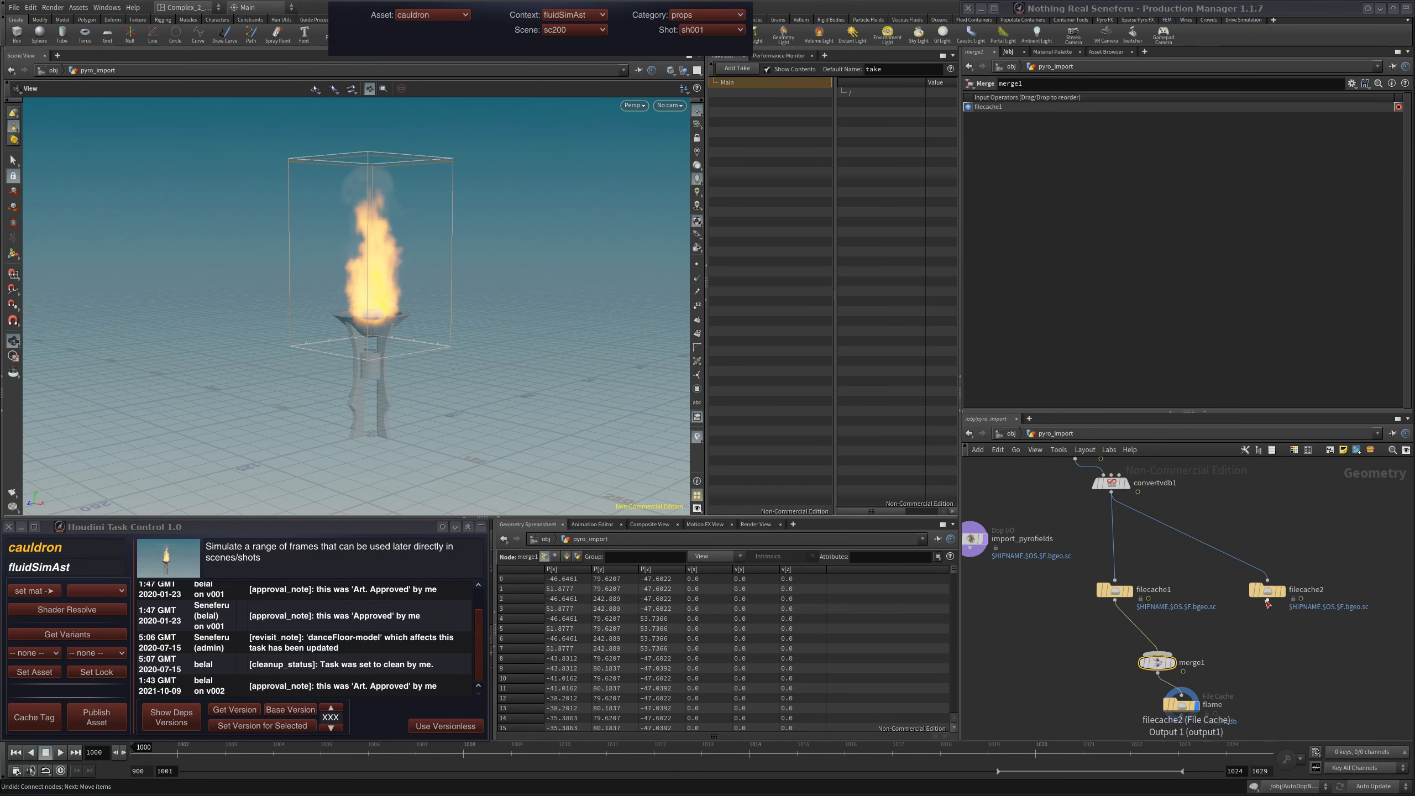
{"action": "left_click_drag", "start_coordinate": [1266, 601], "coordinate": [1200, 641]}
Spread the nodes out, moving filecache2 slightly outward and the flame node farther below the merge.
{"action": "left_click_drag", "start_coordinate": [1178, 706], "coordinate": [1197, 701]}
{"action": "left_click_drag", "start_coordinate": [1266, 589], "coordinate": [1279, 590]}
{"action": "middle_click_drag", "start_coordinate": [1268, 648], "coordinate": [1287, 530]}
{"action": "left_click_drag", "start_coordinate": [1219, 587], "coordinate": [1211, 691]}
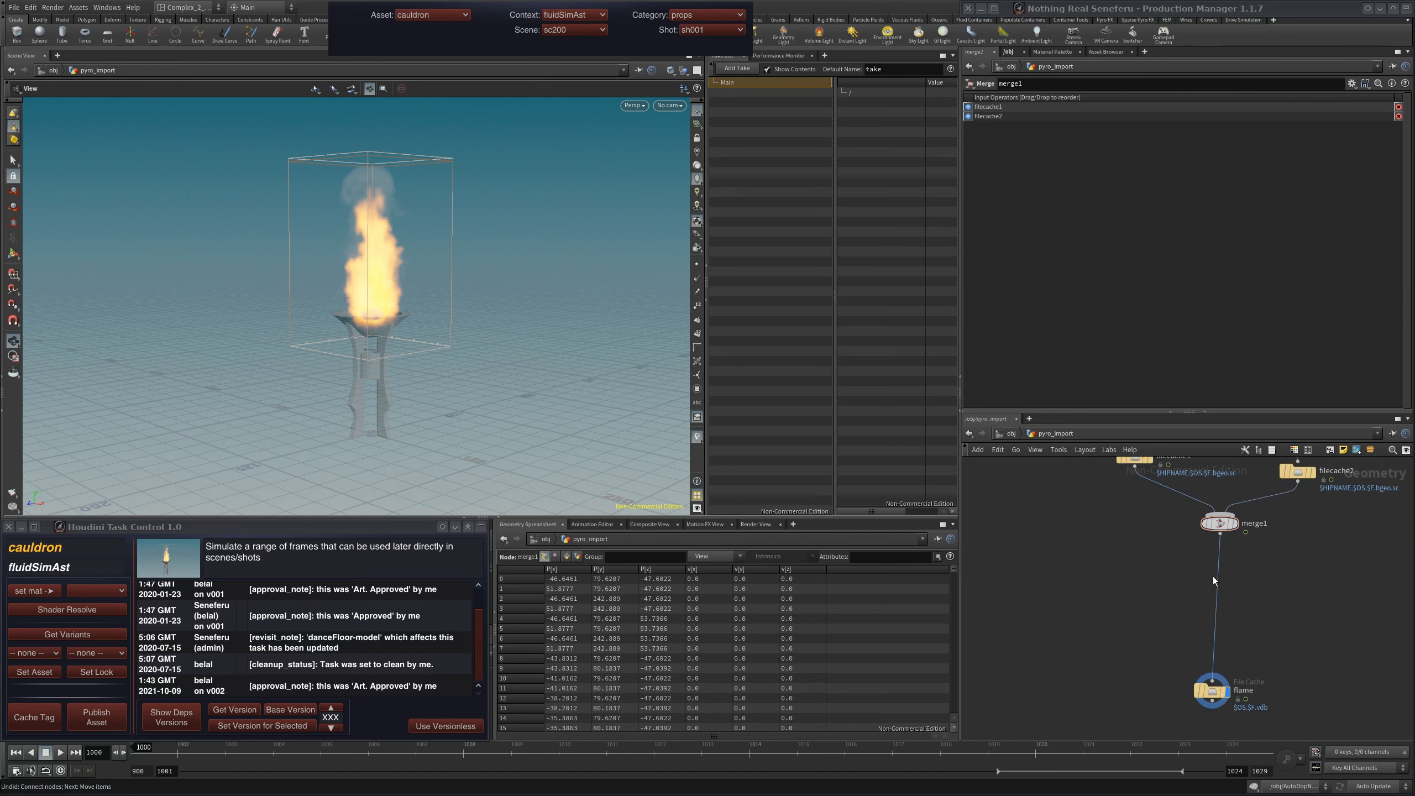
{"action": "right_click", "coordinate": [1213, 587]}
{"action": "left_click", "coordinate": [1095, 613]}
{"action": "middle_click_drag", "start_coordinate": [1266, 623], "coordinate": [1318, 512]}
{"action": "left_click_drag", "start_coordinate": [1185, 650], "coordinate": [1345, 531]}
{"action": "middle_click_drag", "start_coordinate": [1208, 527], "coordinate": [1132, 681]}
{"action": "right_click", "coordinate": [1212, 601]}
{"action": "left_click", "coordinate": [1198, 581]}
{"action": "right_click_drag", "start_coordinate": [1132, 681], "coordinate": [1085, 631]}
{"action": "left_click_drag", "start_coordinate": [1084, 578], "coordinate": [1217, 611]}
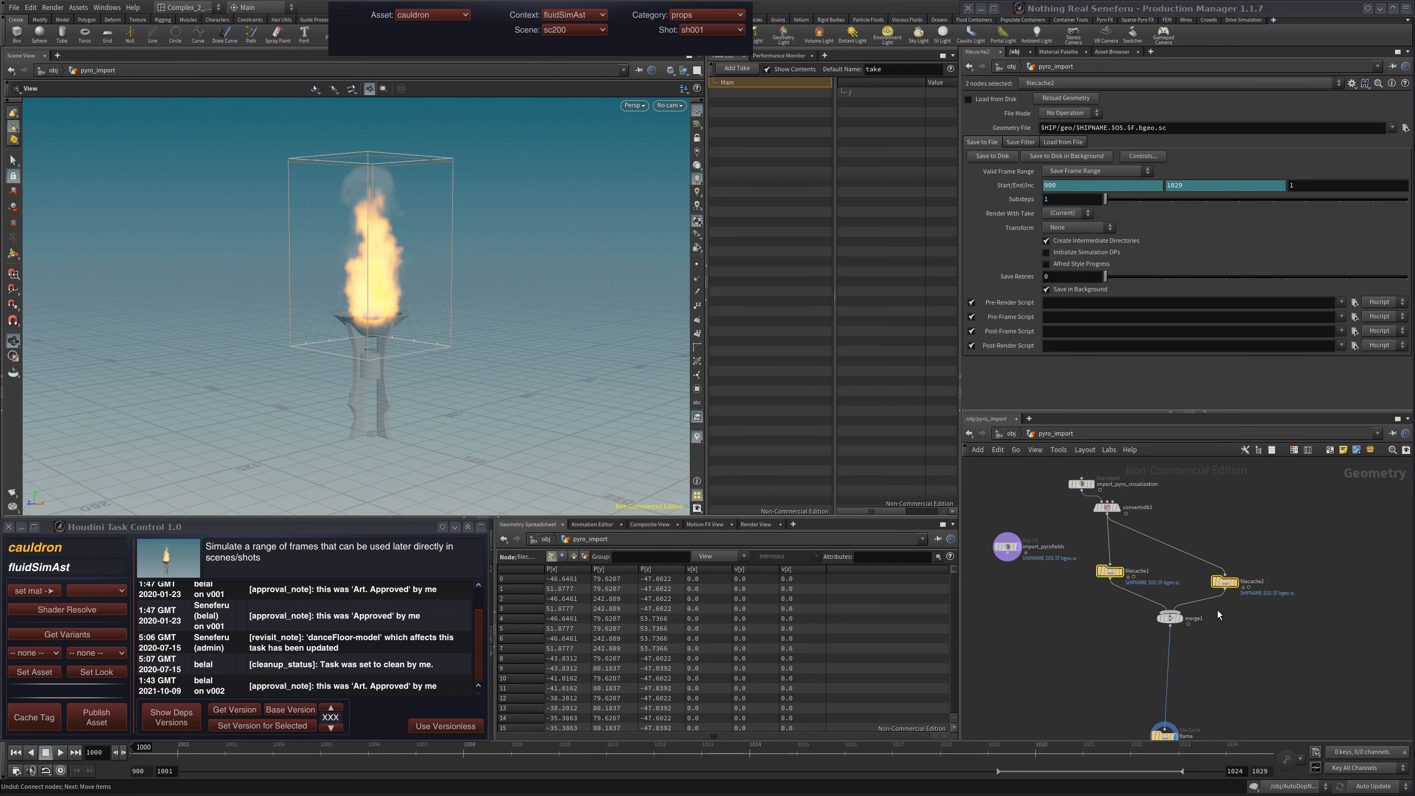
Center import_pyro_visualization and convertvdb1 above the two file caches, and adjust the flame node's position below the merge.
{"action": "left_click_drag", "start_coordinate": [1229, 583], "coordinate": [1232, 573]}
{"action": "middle_click_drag", "start_coordinate": [1225, 500], "coordinate": [1224, 567]}
{"action": "left_click_drag", "start_coordinate": [1054, 523], "coordinate": [1166, 551]}
{"action": "left_click", "coordinate": [1144, 550]}
{"action": "middle_click_drag", "start_coordinate": [1183, 733], "coordinate": [1189, 646]}
{"action": "mouse_move", "coordinate": [1197, 670]}
{"action": "left_mouse_down"}
{"action": "mouse_move", "coordinate": [1199, 636]}
{"action": "mouse_move", "coordinate": [1193, 652]}
{"action": "left_mouse_up"}
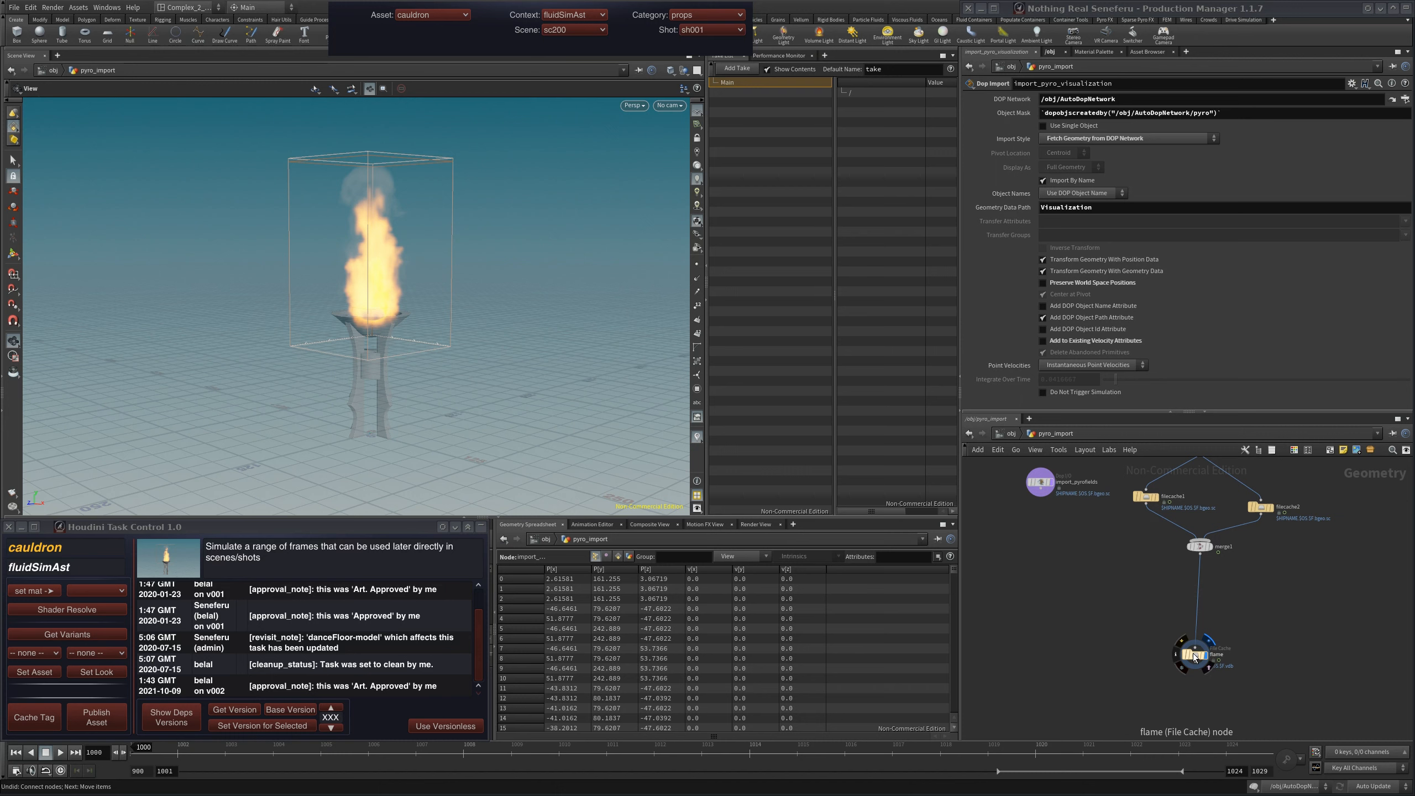
{"action": "middle_click_drag", "start_coordinate": [1238, 563], "coordinate": [1240, 649]}
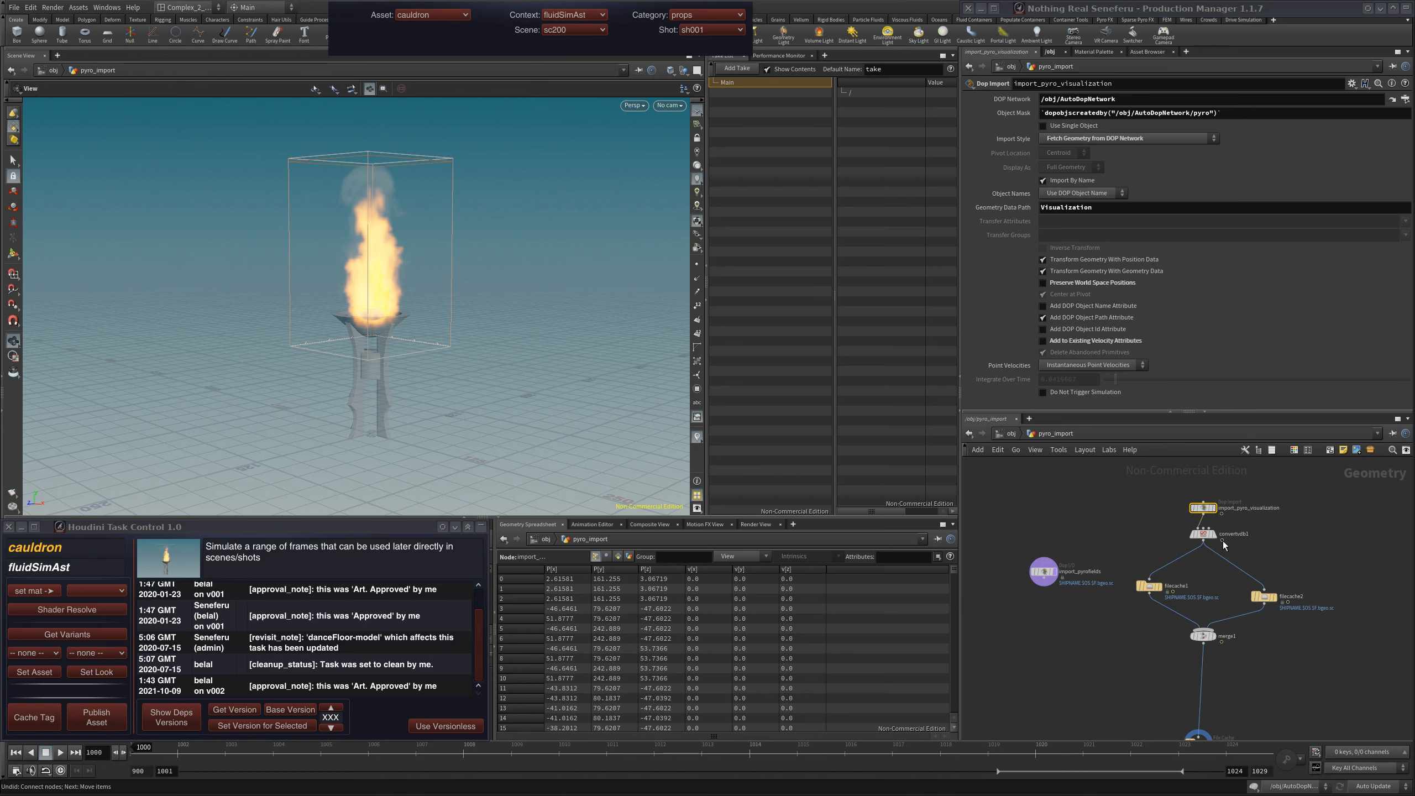
{"action": "middle_click_drag", "start_coordinate": [1256, 692], "coordinate": [1233, 627]}
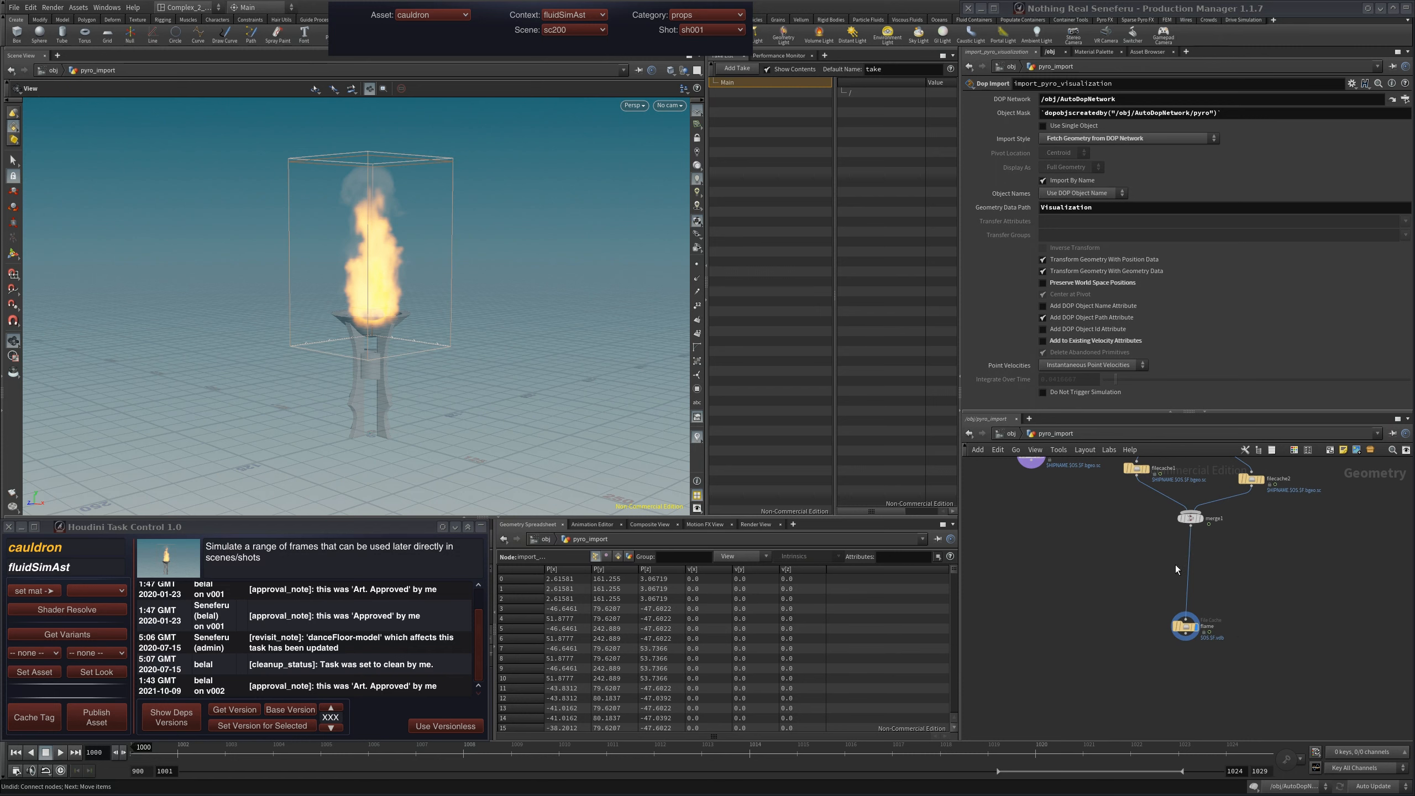
{"action": "left_click_drag", "start_coordinate": [1186, 638], "coordinate": [1174, 697]}
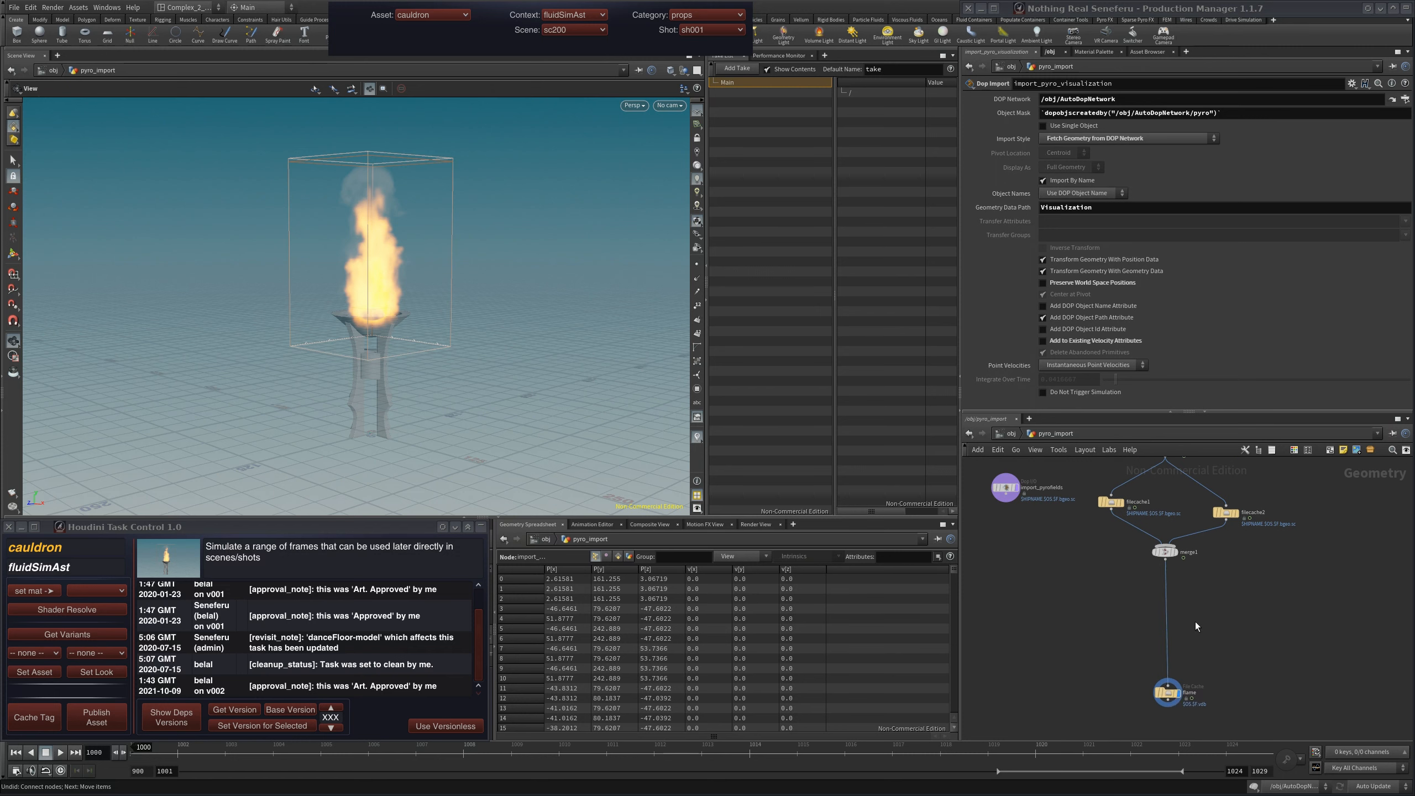
Move import_pyrofields aside, level filecache1 and filecache2 at the same height, and select both caches.
{"action": "middle_click_drag", "start_coordinate": [1216, 573], "coordinate": [1221, 606]}
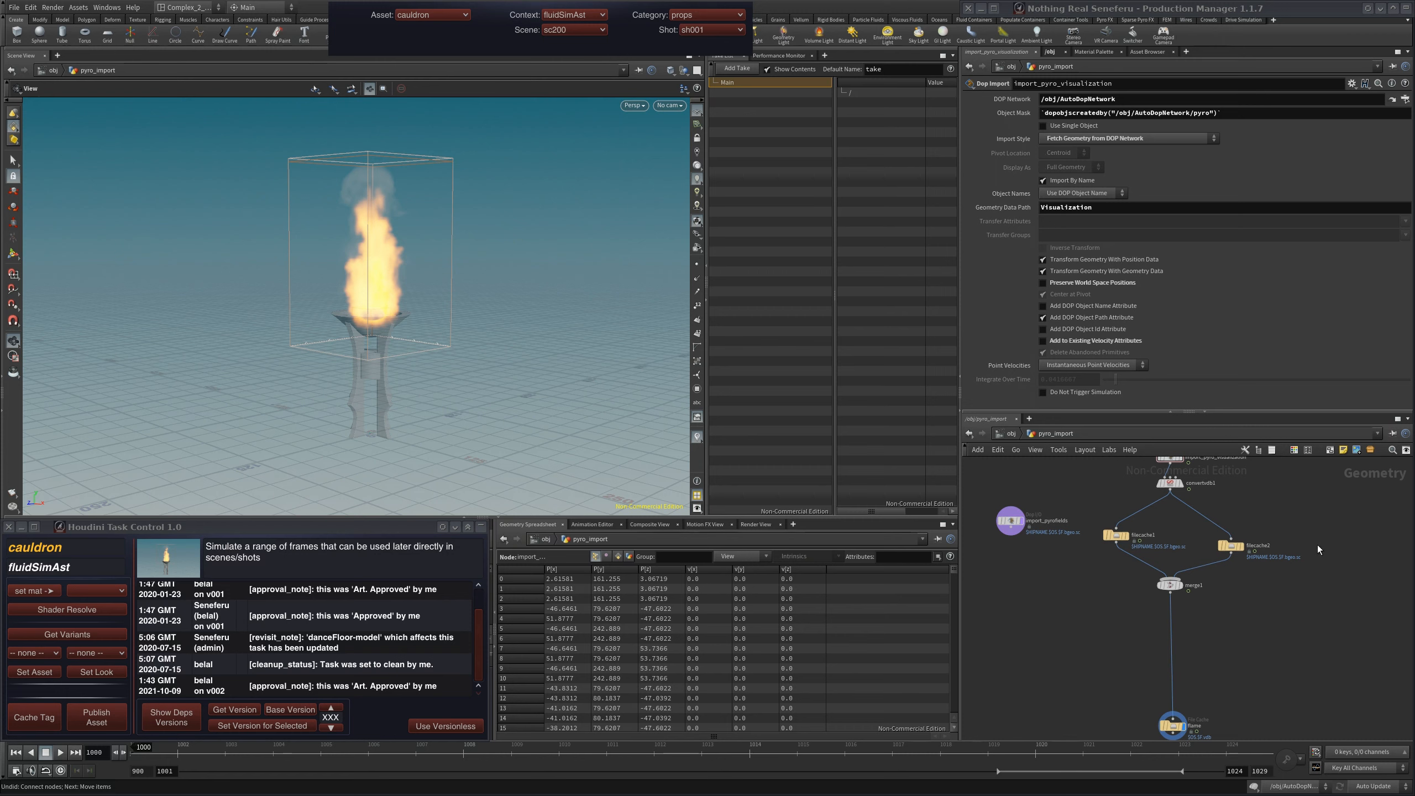
{"action": "left_click_drag", "start_coordinate": [1075, 536], "coordinate": [1280, 589]}
{"action": "left_click_drag", "start_coordinate": [1012, 521], "coordinate": [982, 507]}
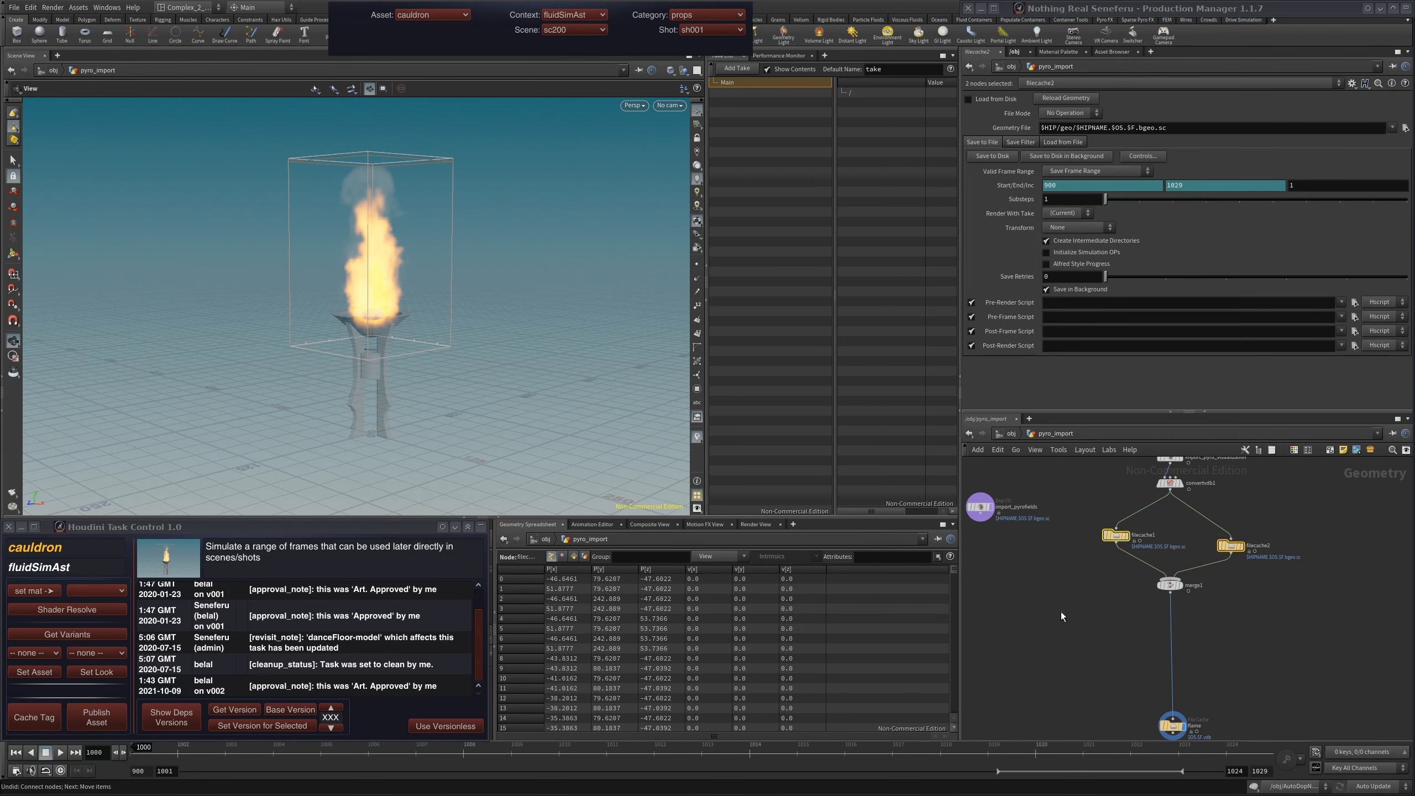
{"action": "left_click", "coordinate": [1059, 611]}
{"action": "left_click_drag", "start_coordinate": [1241, 550], "coordinate": [1240, 538]}
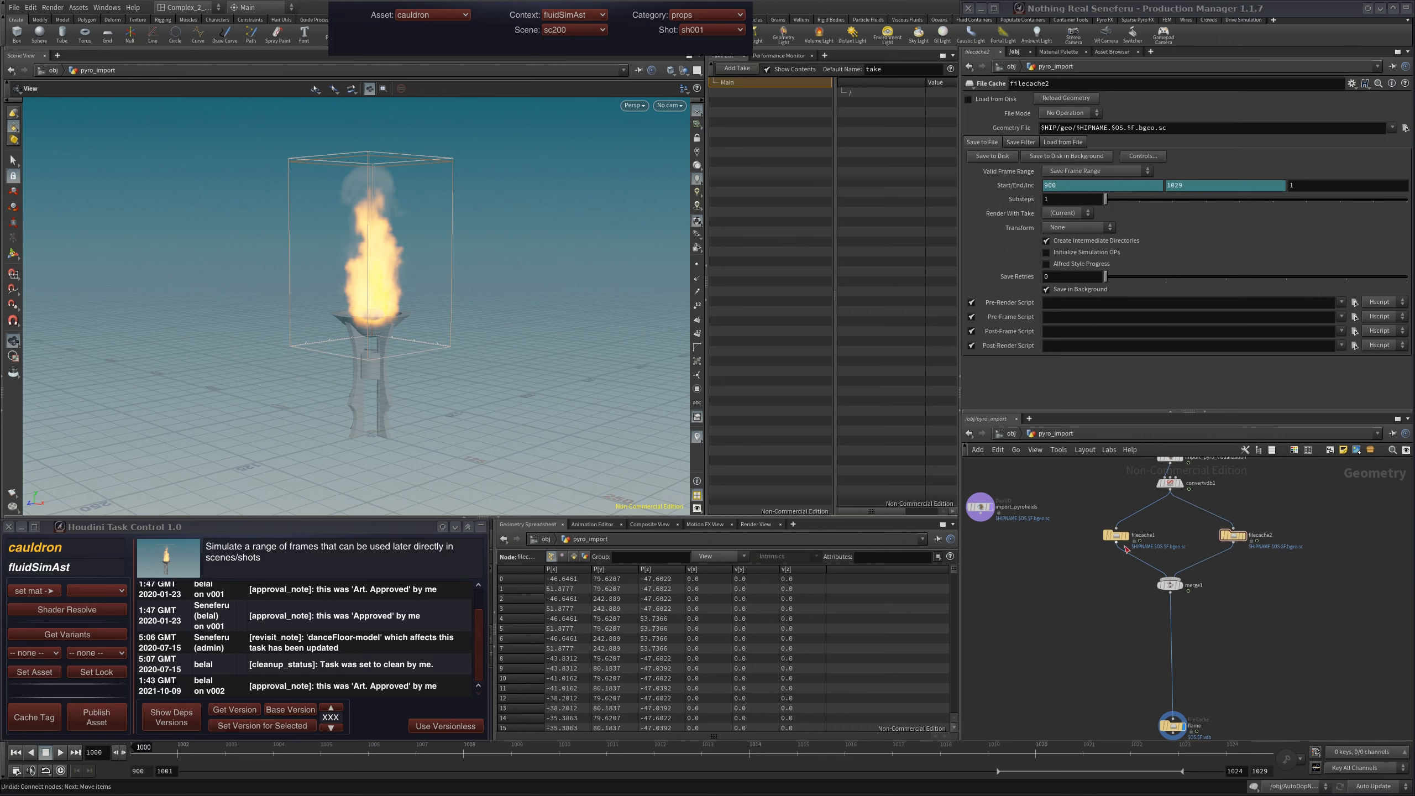
{"action": "left_click_drag", "start_coordinate": [1119, 541], "coordinate": [1111, 541]}
{"action": "mouse_move", "coordinate": [1229, 685]}
{"action": "middle_mouse_down"}
{"action": "mouse_move", "coordinate": [1239, 632]}
{"action": "mouse_move", "coordinate": [1234, 669]}
{"action": "middle_mouse_up"}
{"action": "left_click_drag", "start_coordinate": [1309, 490], "coordinate": [1071, 545]}
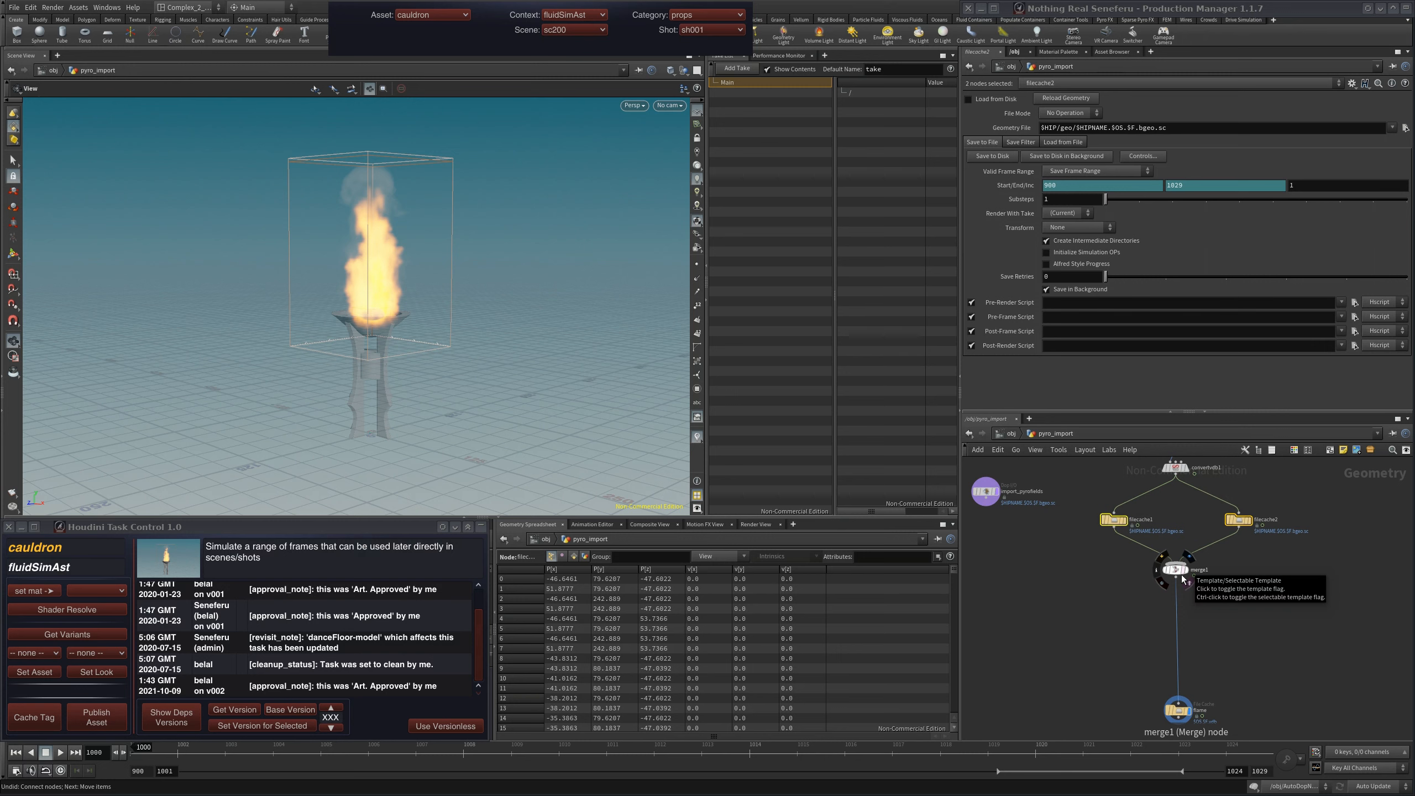
Move the flame node up closer to merge1, aligned below it, and nudge filecache1 slightly up and outward.
{"action": "left_click", "coordinate": [1311, 490]}
{"action": "left_click_drag", "start_coordinate": [1195, 690], "coordinate": [1193, 658]}
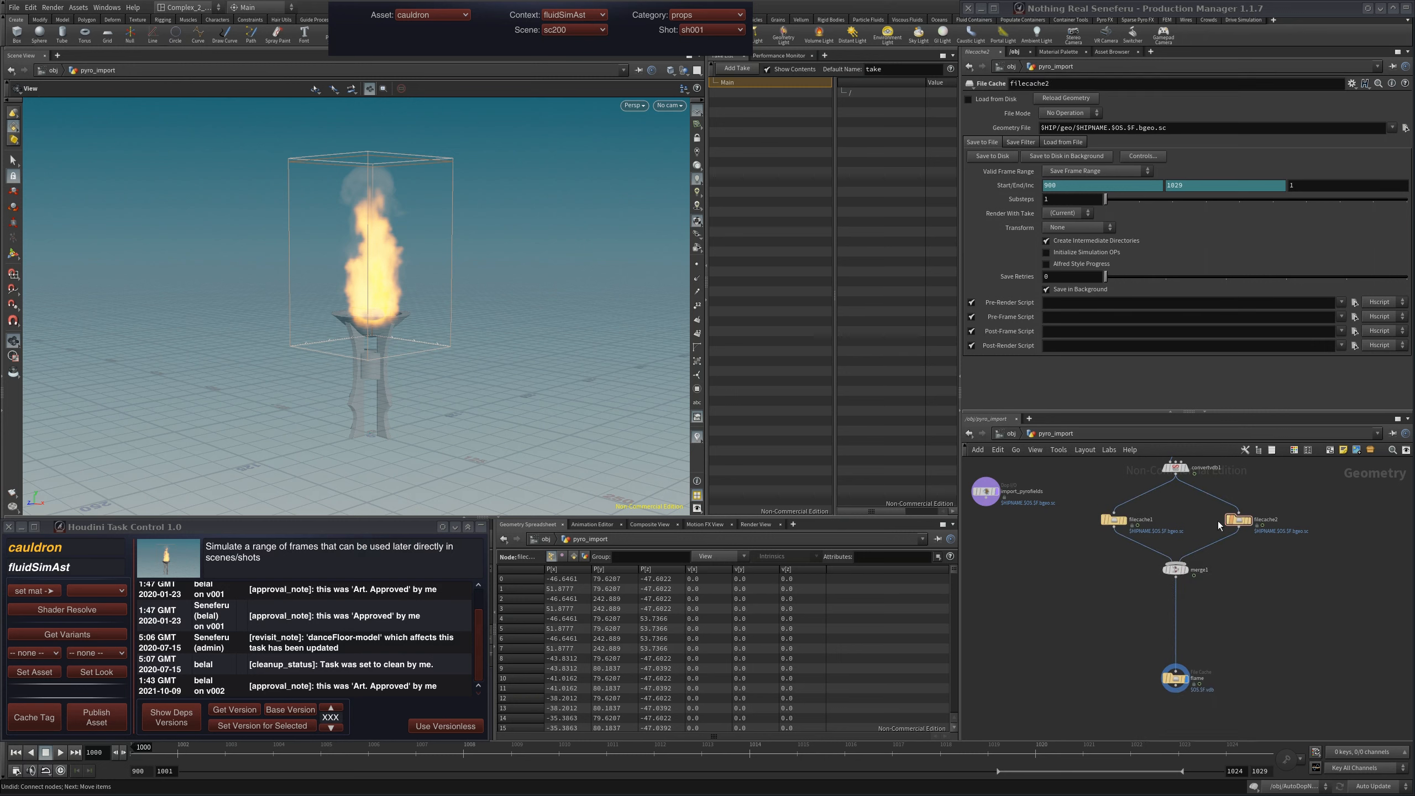
{"action": "left_click_drag", "start_coordinate": [1112, 522], "coordinate": [1110, 519]}
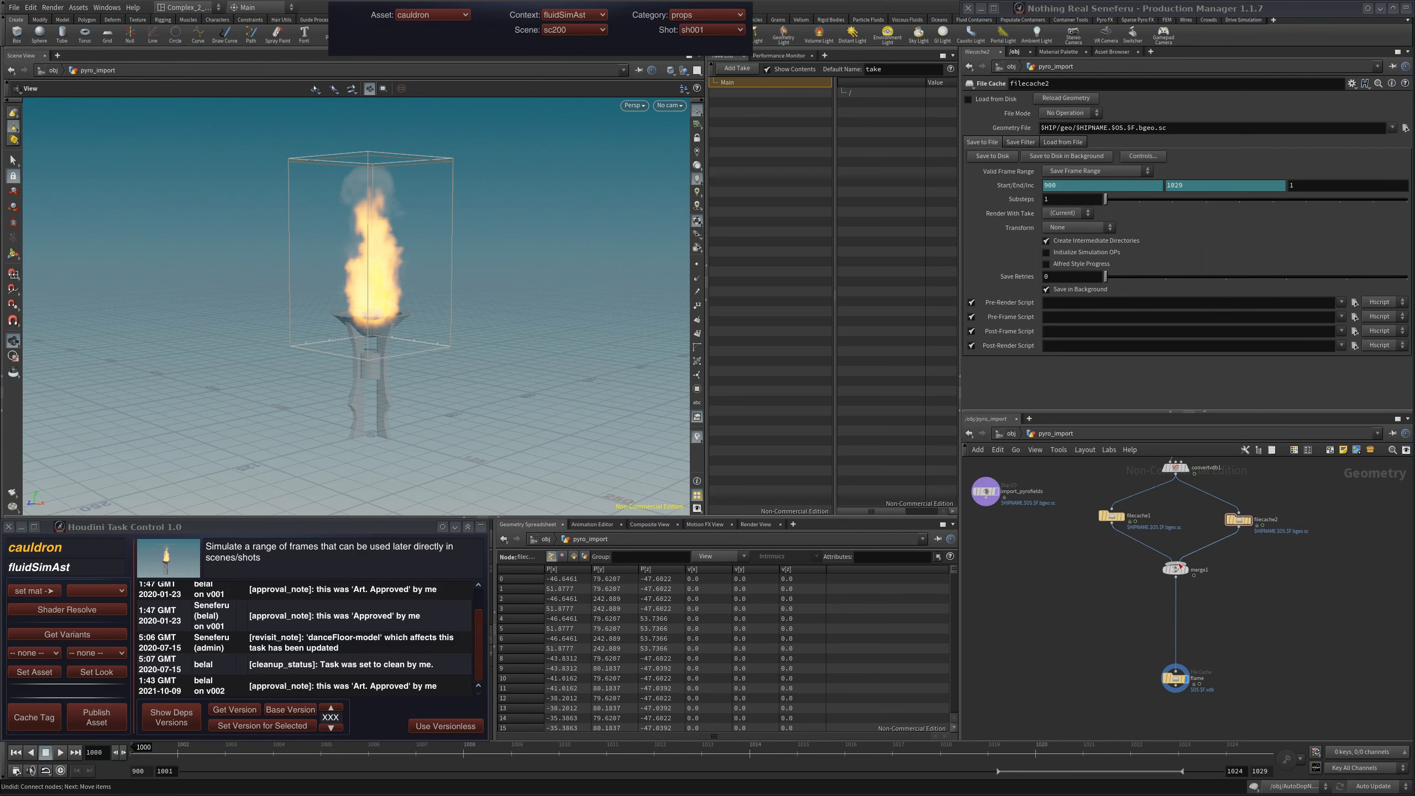
Select filecache1 and filecache2 together and apply the PreFX Tag to both.
{"action": "left_click_drag", "start_coordinate": [1072, 519], "coordinate": [1329, 530]}
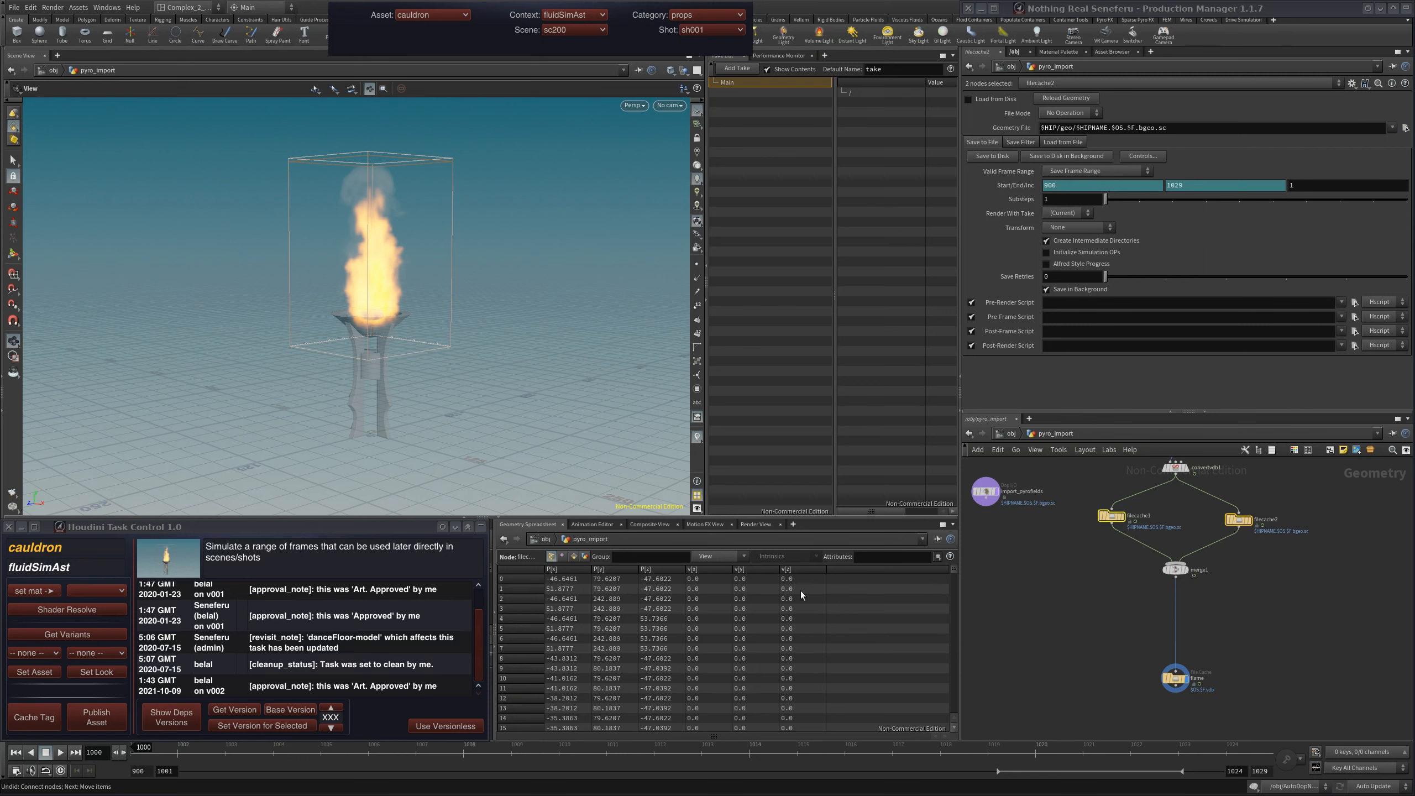
{"action": "left_click", "coordinate": [36, 718]}
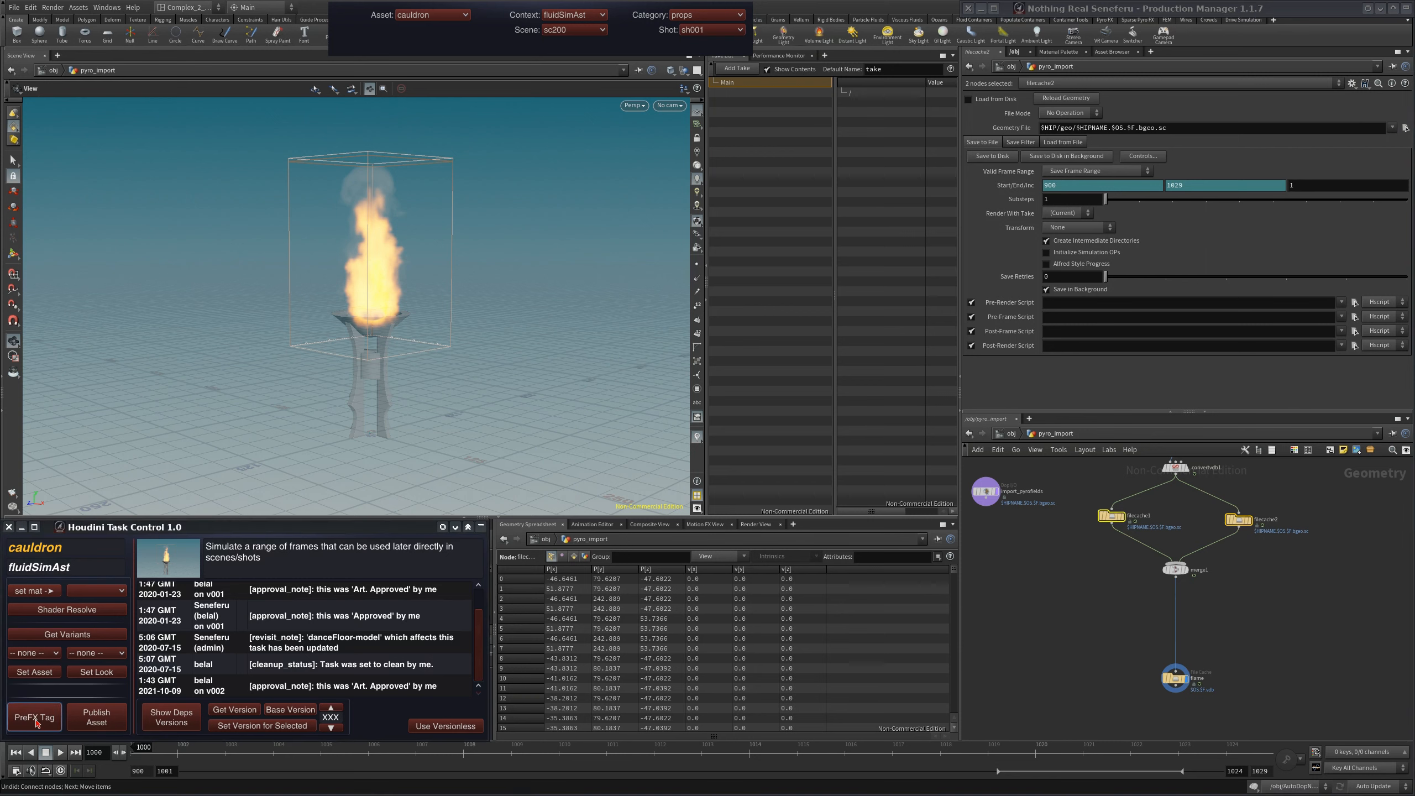
{"action": "left_click", "coordinate": [35, 720]}
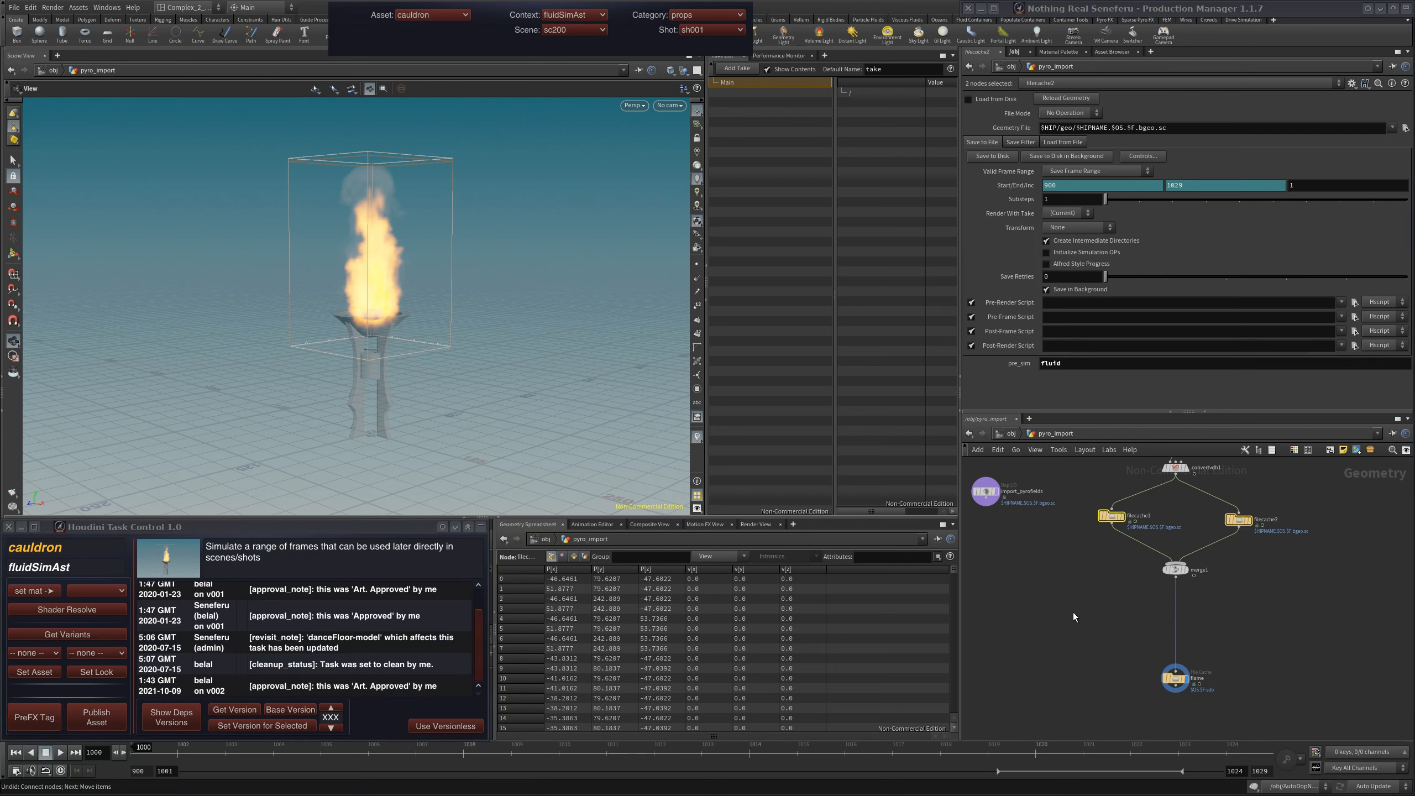
Select only the flame node and apply the Cache Tag to it.
{"action": "left_click", "coordinate": [1098, 589]}
{"action": "left_click_drag", "start_coordinate": [1077, 548], "coordinate": [1271, 505]}
{"action": "left_click", "coordinate": [1191, 674]}
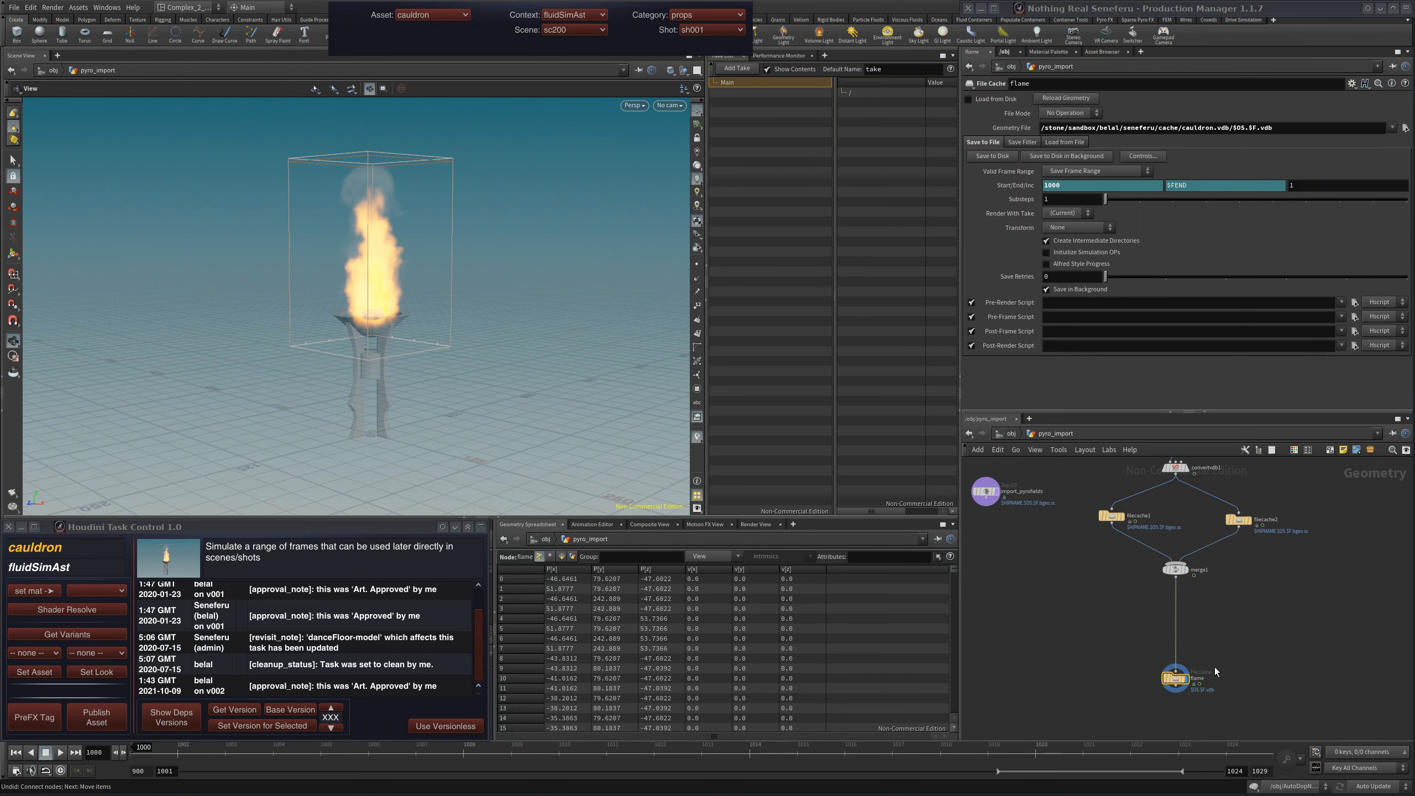
{"action": "left_click_drag", "start_coordinate": [1220, 694], "coordinate": [1224, 708]}
{"action": "left_click_drag", "start_coordinate": [1132, 711], "coordinate": [1247, 646]}
{"action": "left_click", "coordinate": [26, 709]}
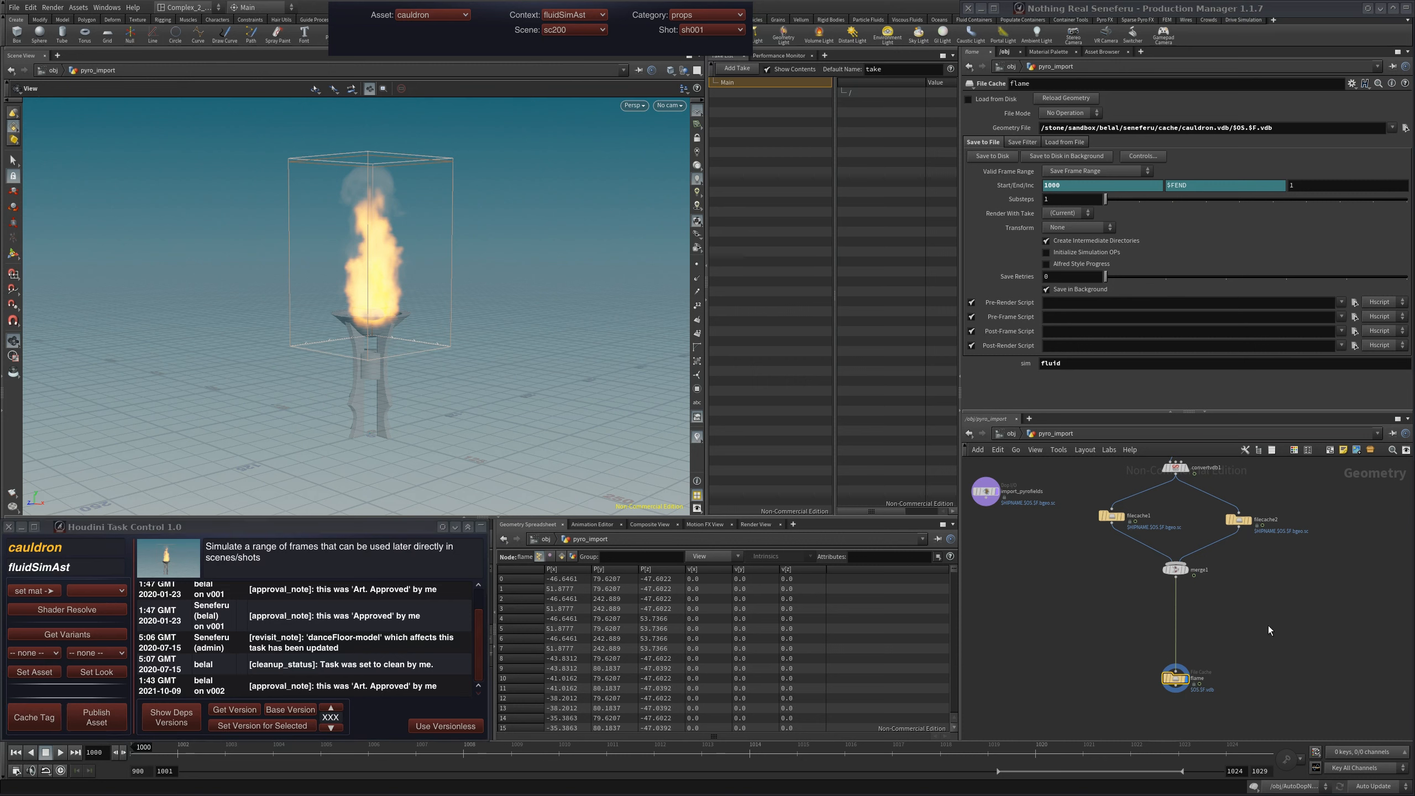
Paste a copy of the File Cache node, rewire its input to merge1, and place it beside flame.
{"action": "left_click", "coordinate": [1175, 579]}
{"action": "key", "text": "Escape"}
{"action": "key", "text": "ctrl+v"}
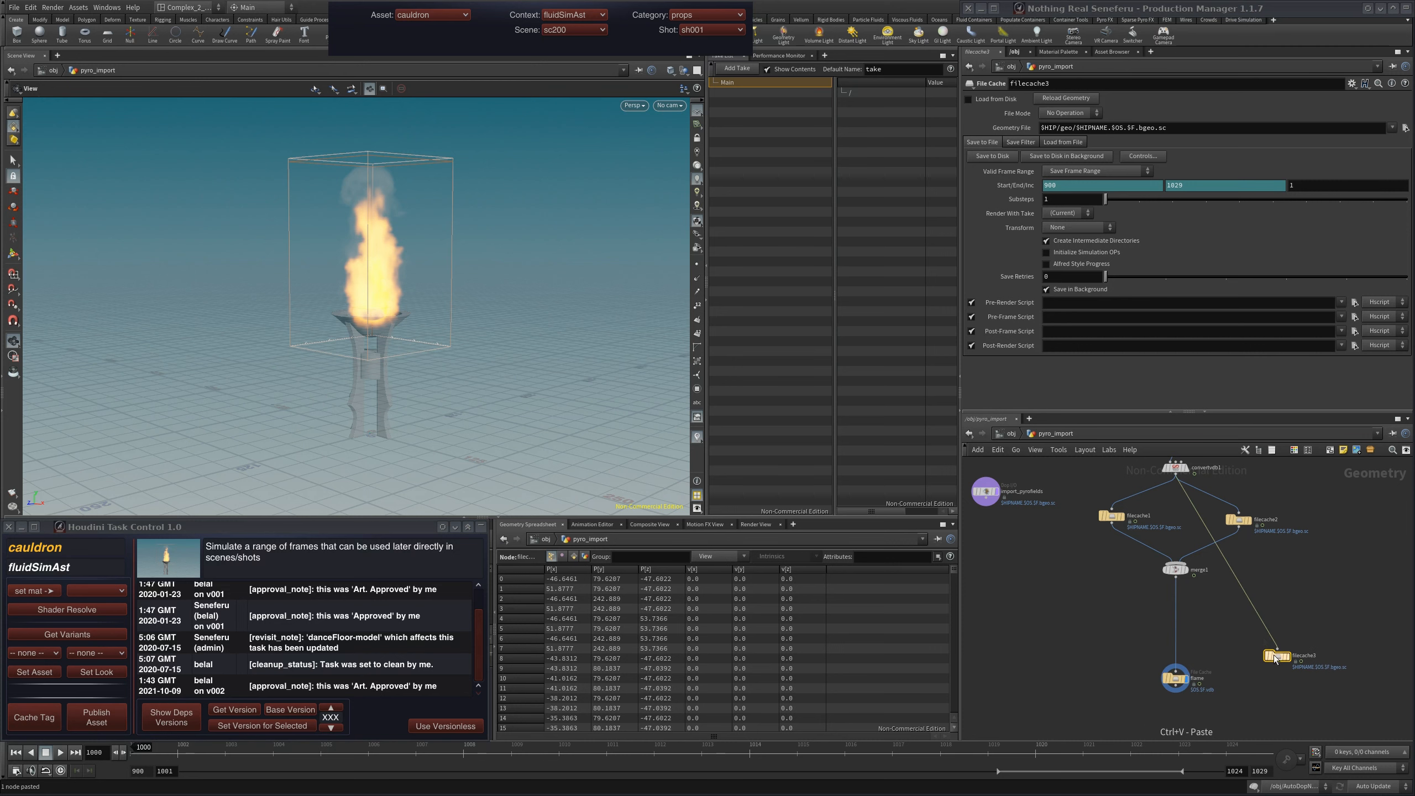
{"action": "left_click_drag", "start_coordinate": [1207, 528], "coordinate": [1176, 579]}
{"action": "left_click_drag", "start_coordinate": [1280, 658], "coordinate": [1296, 675]}
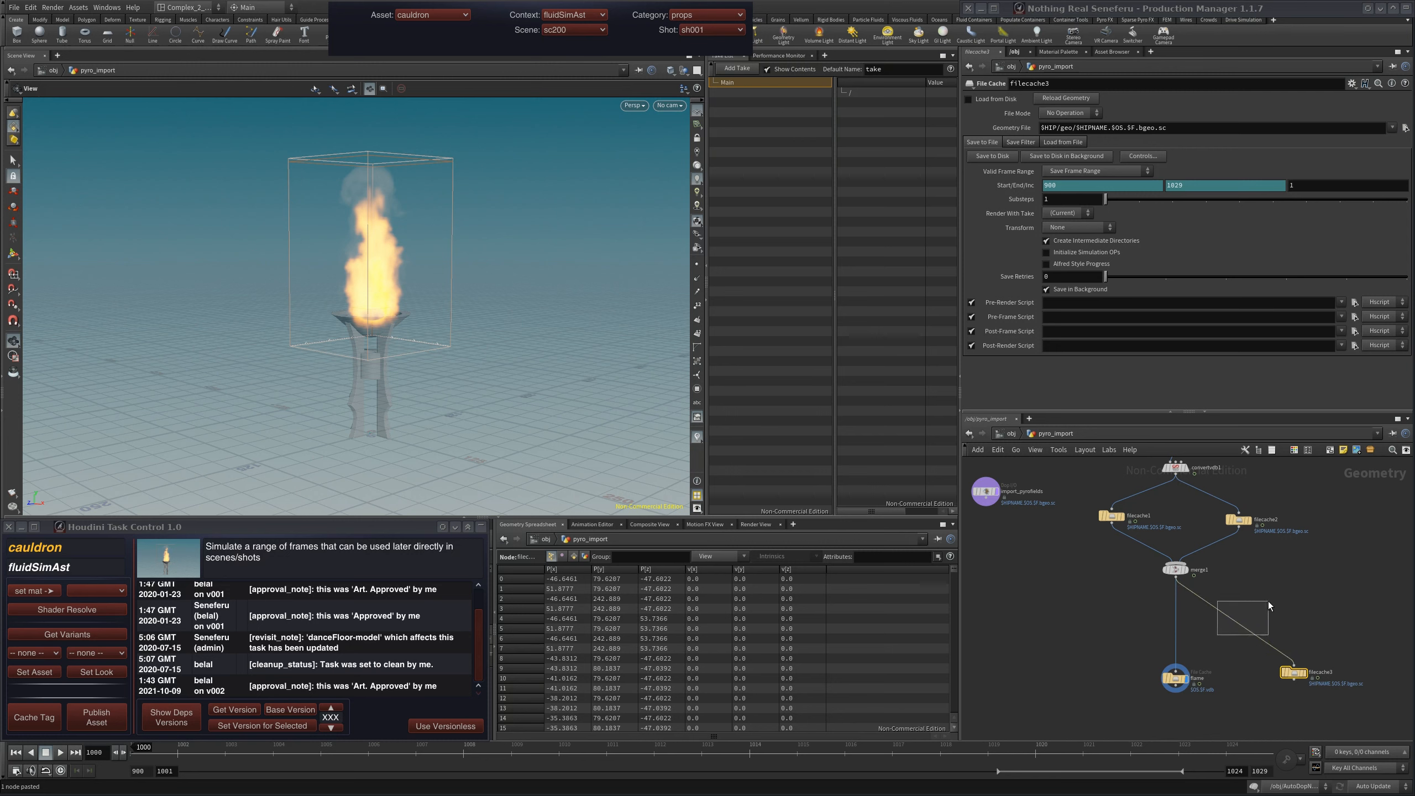
{"action": "left_click_drag", "start_coordinate": [1268, 602], "coordinate": [1263, 609]}
Rename the pasted File Cache node as fldld_Lo and move it slightly lower and closer to flame.
{"action": "double_click", "coordinate": [1331, 672]}
{"action": "key", "text": "Return"}
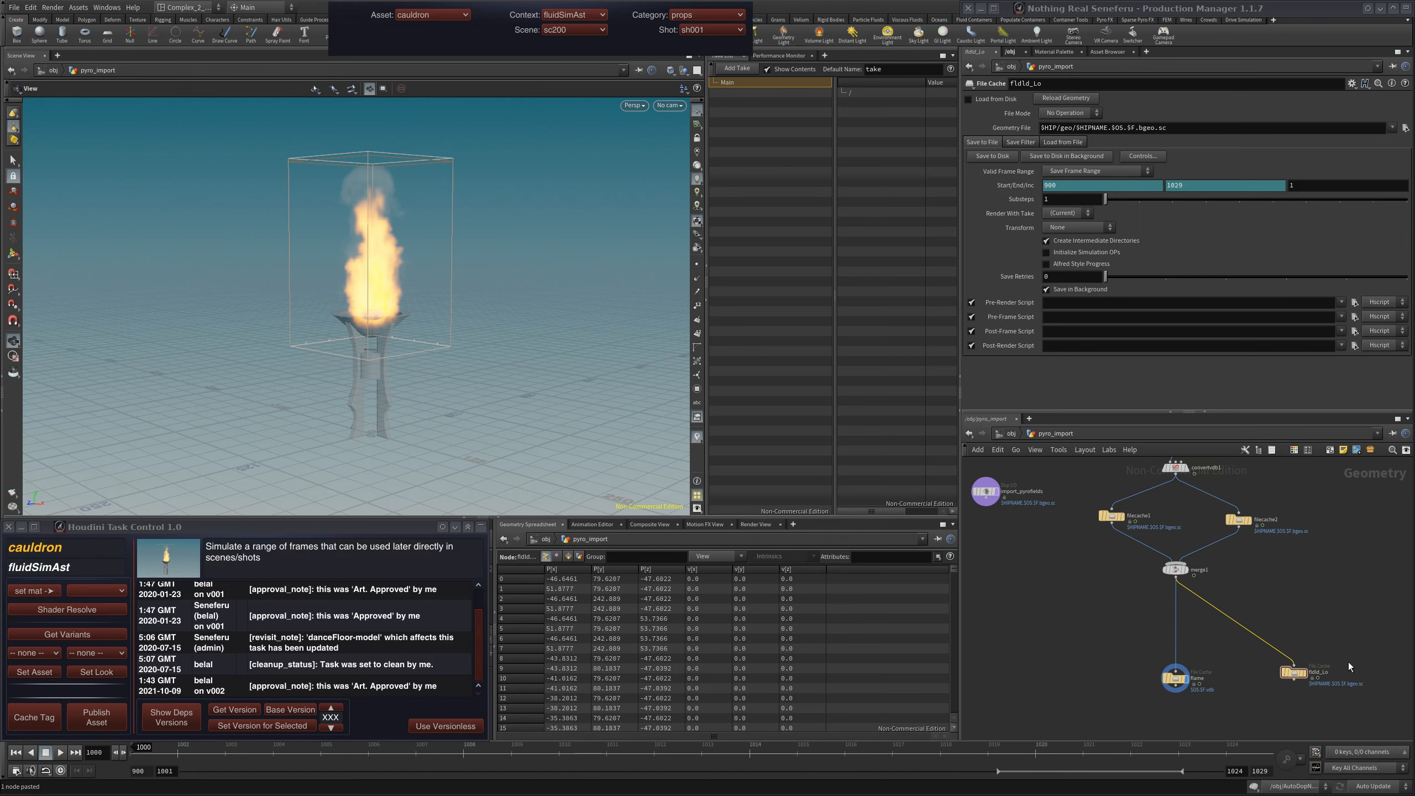
{"action": "middle_click_drag", "start_coordinate": [1219, 634], "coordinate": [1186, 545]}
{"action": "right_click_drag", "start_coordinate": [1176, 646], "coordinate": [1232, 636]}
{"action": "middle_click_drag", "start_coordinate": [1231, 636], "coordinate": [1202, 703]}
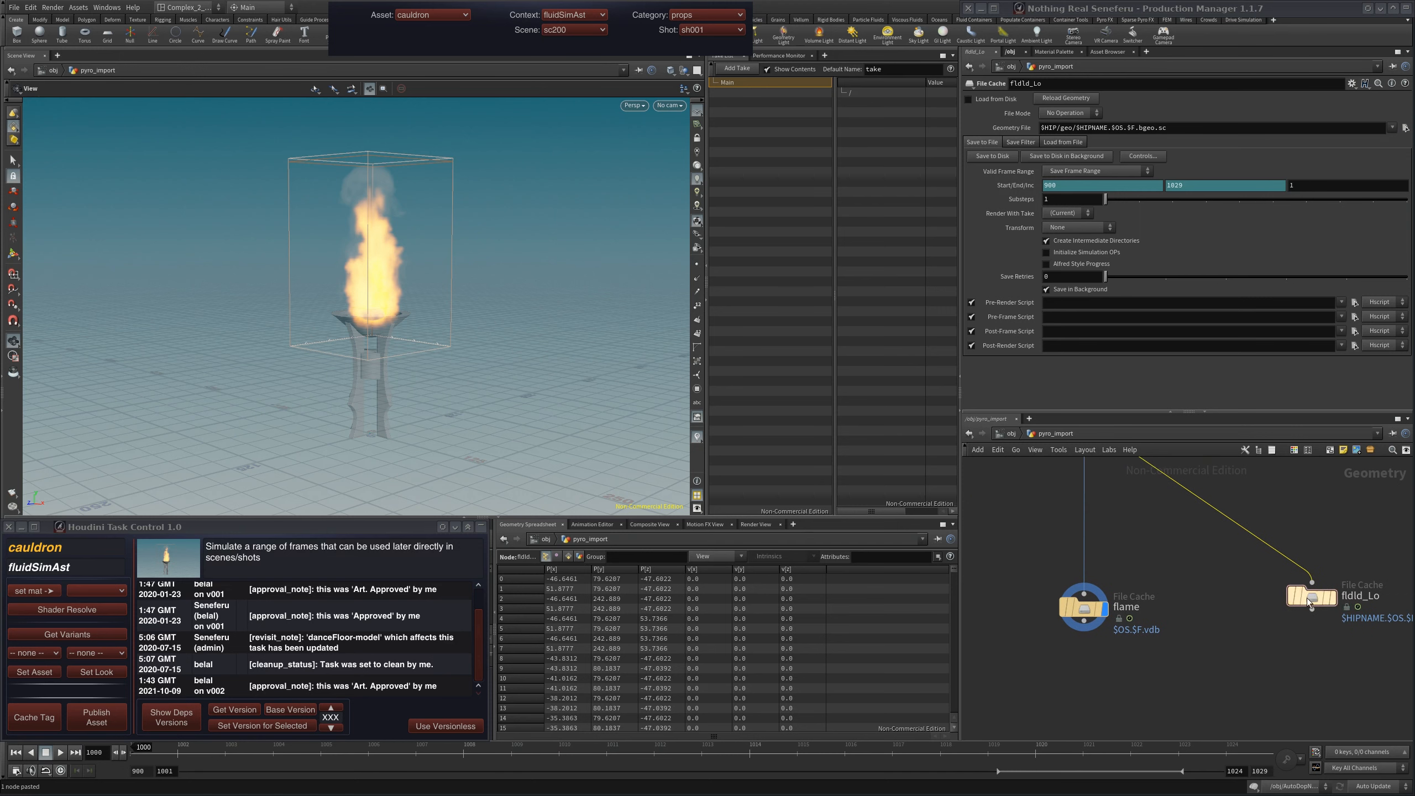
{"action": "left_click_drag", "start_coordinate": [1306, 598], "coordinate": [1285, 624]}
{"action": "middle_click_drag", "start_coordinate": [1354, 536], "coordinate": [1337, 576]}
{"action": "right_click_drag", "start_coordinate": [1337, 575], "coordinate": [1263, 569]}
{"action": "middle_click_drag", "start_coordinate": [1263, 569], "coordinate": [1217, 621]}
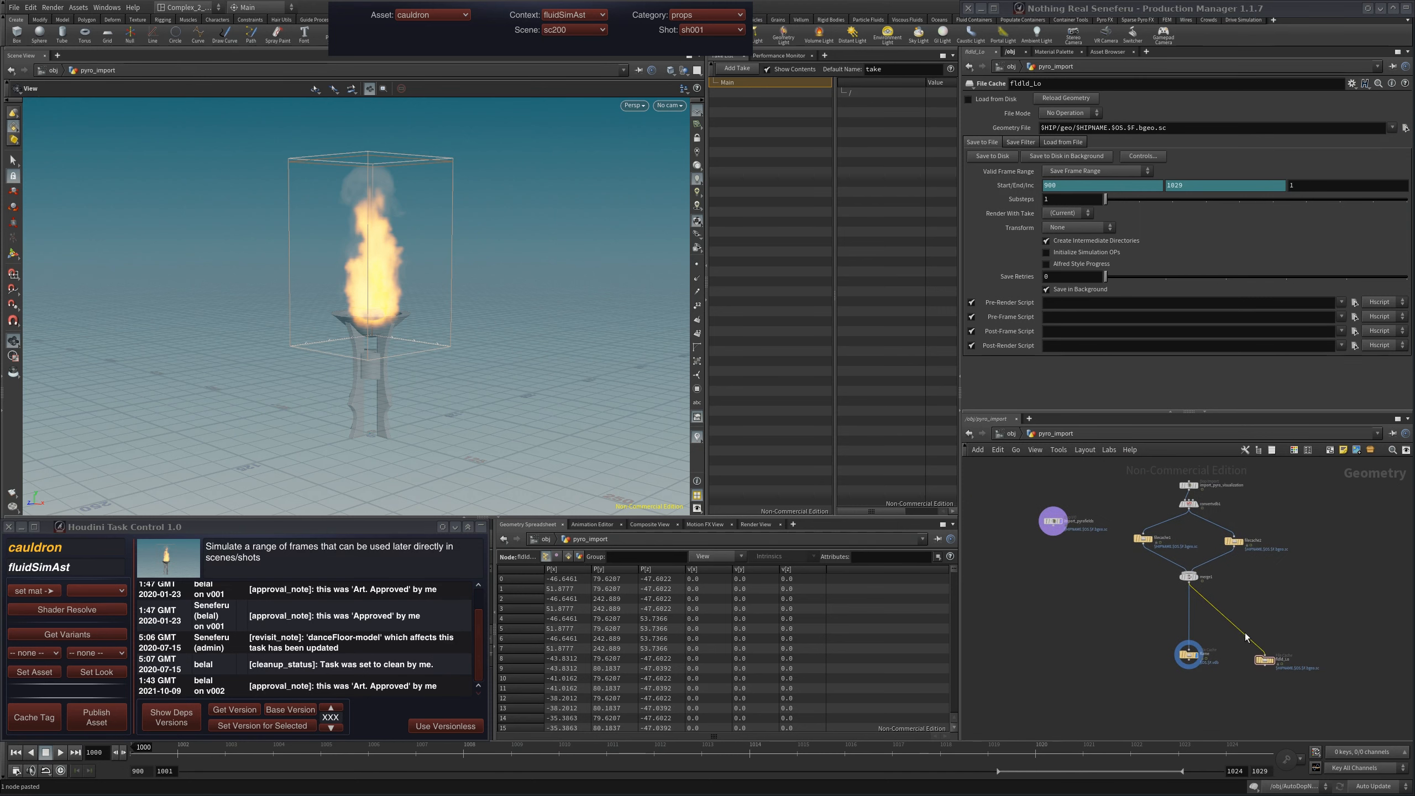
Select flame and fldld_Lo together, and move import_pyrofields farther away from the network.
{"action": "left_click_drag", "start_coordinate": [1142, 706], "coordinate": [1292, 652]}
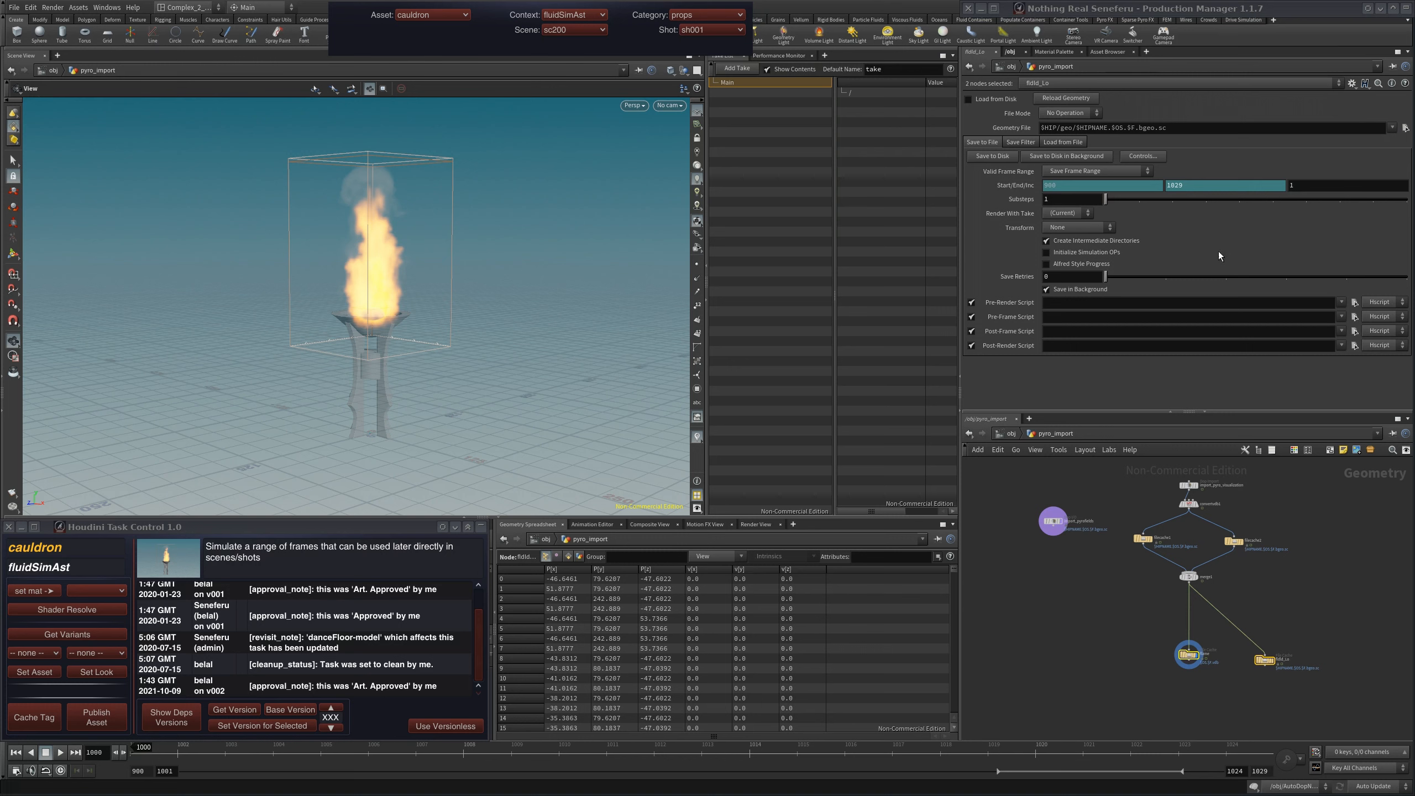
{"action": "middle_click_drag", "start_coordinate": [1135, 580], "coordinate": [1147, 626]}
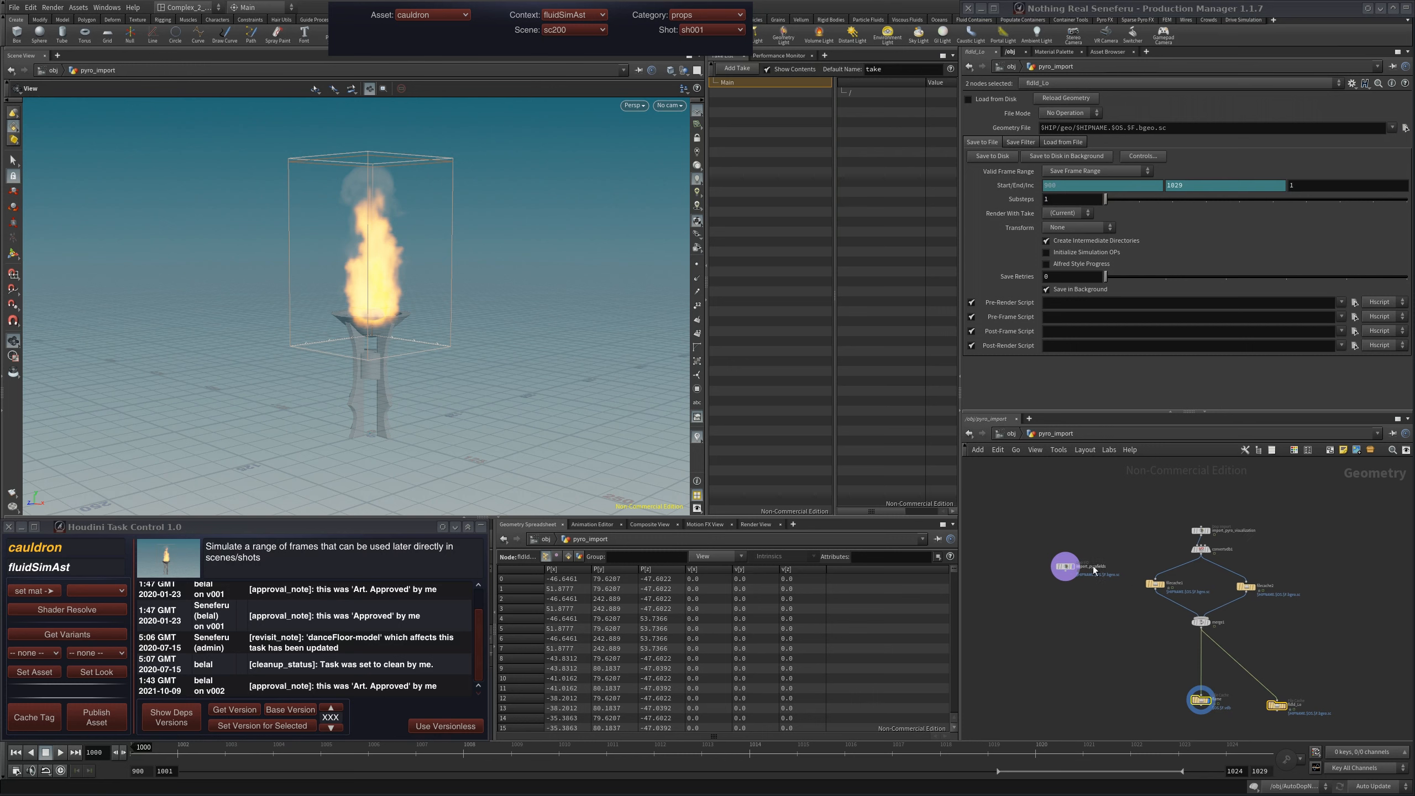
{"action": "left_click_drag", "start_coordinate": [1065, 566], "coordinate": [1017, 530]}
Set the Geometry File of both filecache1 and filecache2 to whatever.$F.bgeo.sc in the user's home folder.
{"action": "left_click_drag", "start_coordinate": [1110, 574], "coordinate": [1291, 603]}
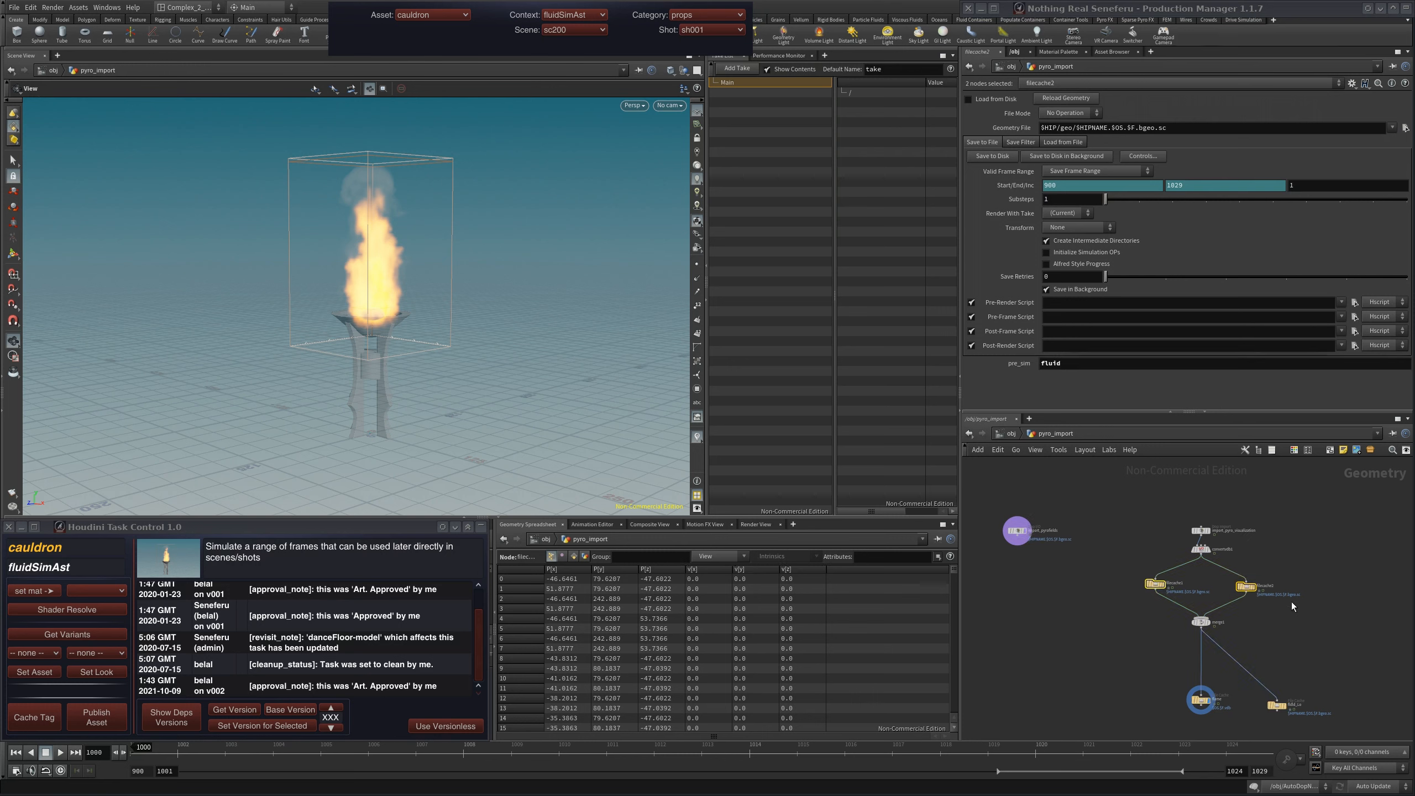
{"action": "left_click", "coordinate": [1164, 128]}
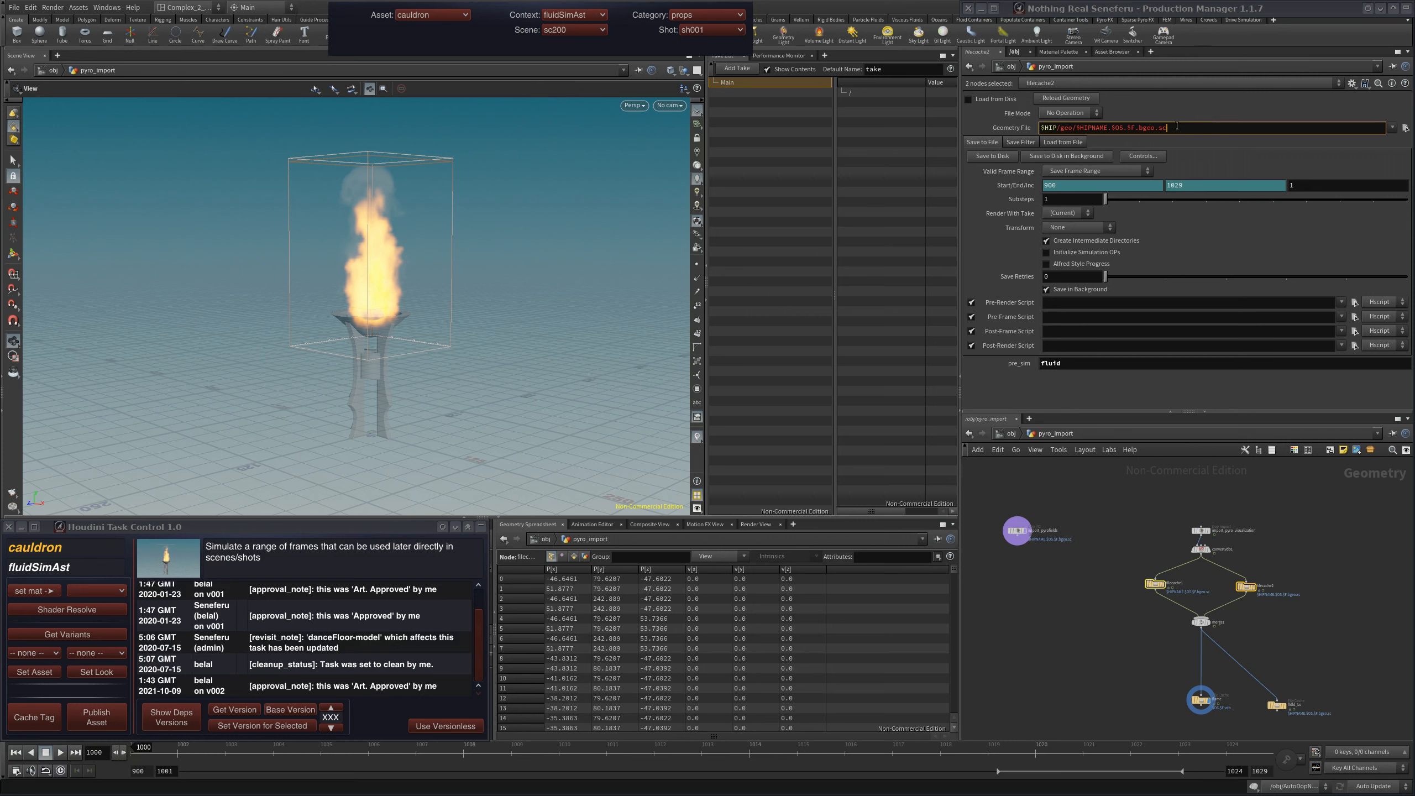
{"action": "key", "text": "ctrl+a"}
{"action": "type", "text": "/home/belal/whatever.$F"}
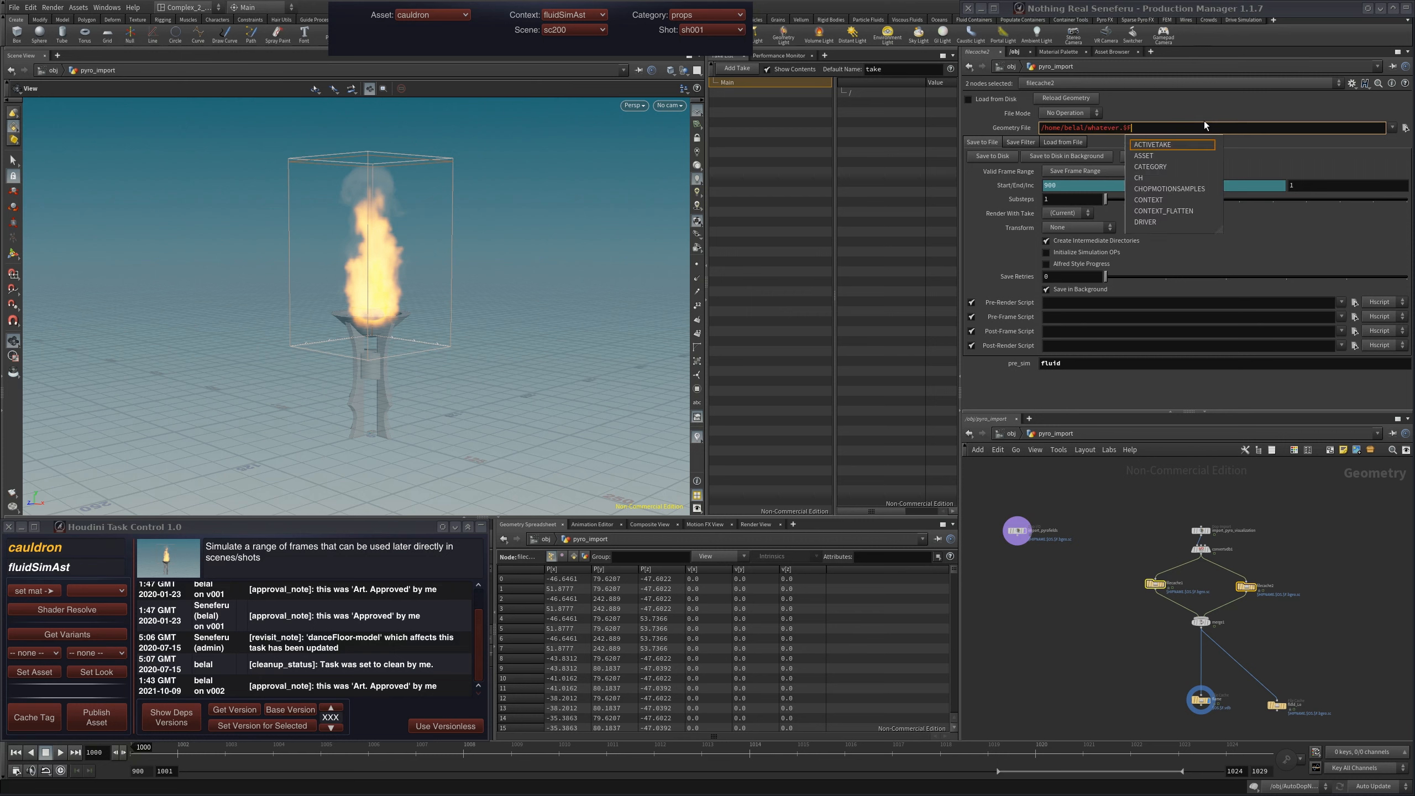
{"action": "type", "text": ".be"}
{"action": "type", "text": "e"}
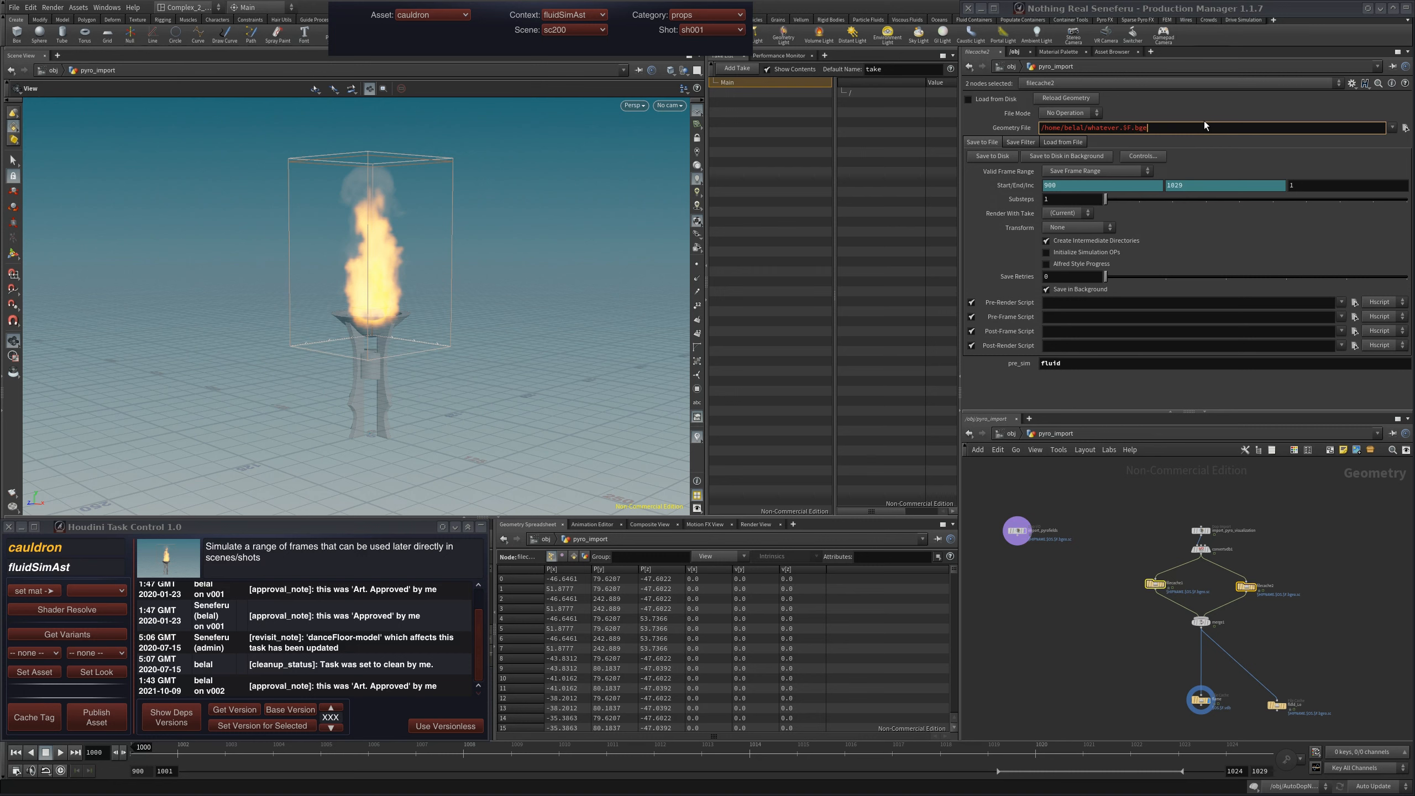
{"action": "type", "text": "o.sc"}
{"action": "key", "text": "Return"}
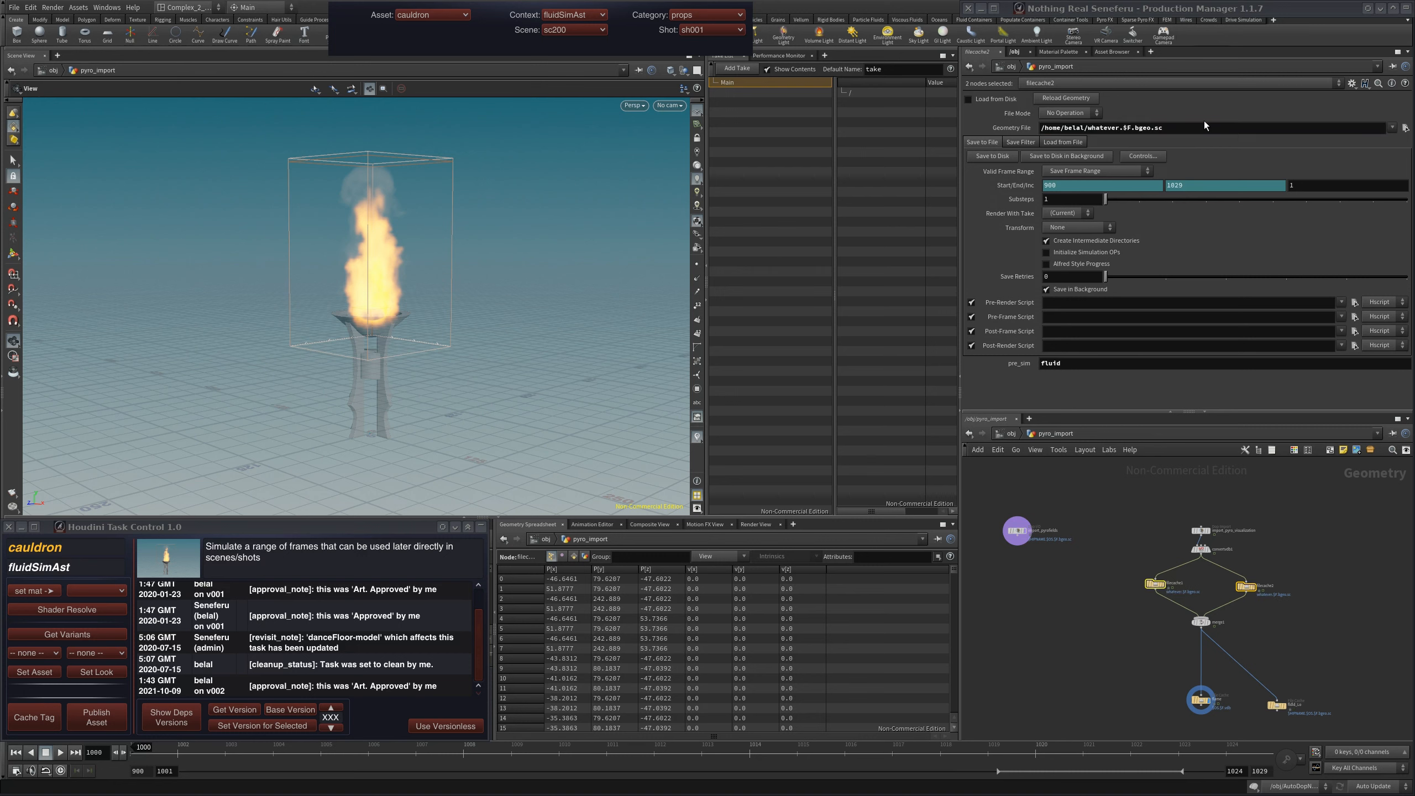
Copy the Geometry File path of filecache2.
{"action": "left_click", "coordinate": [1283, 637]}
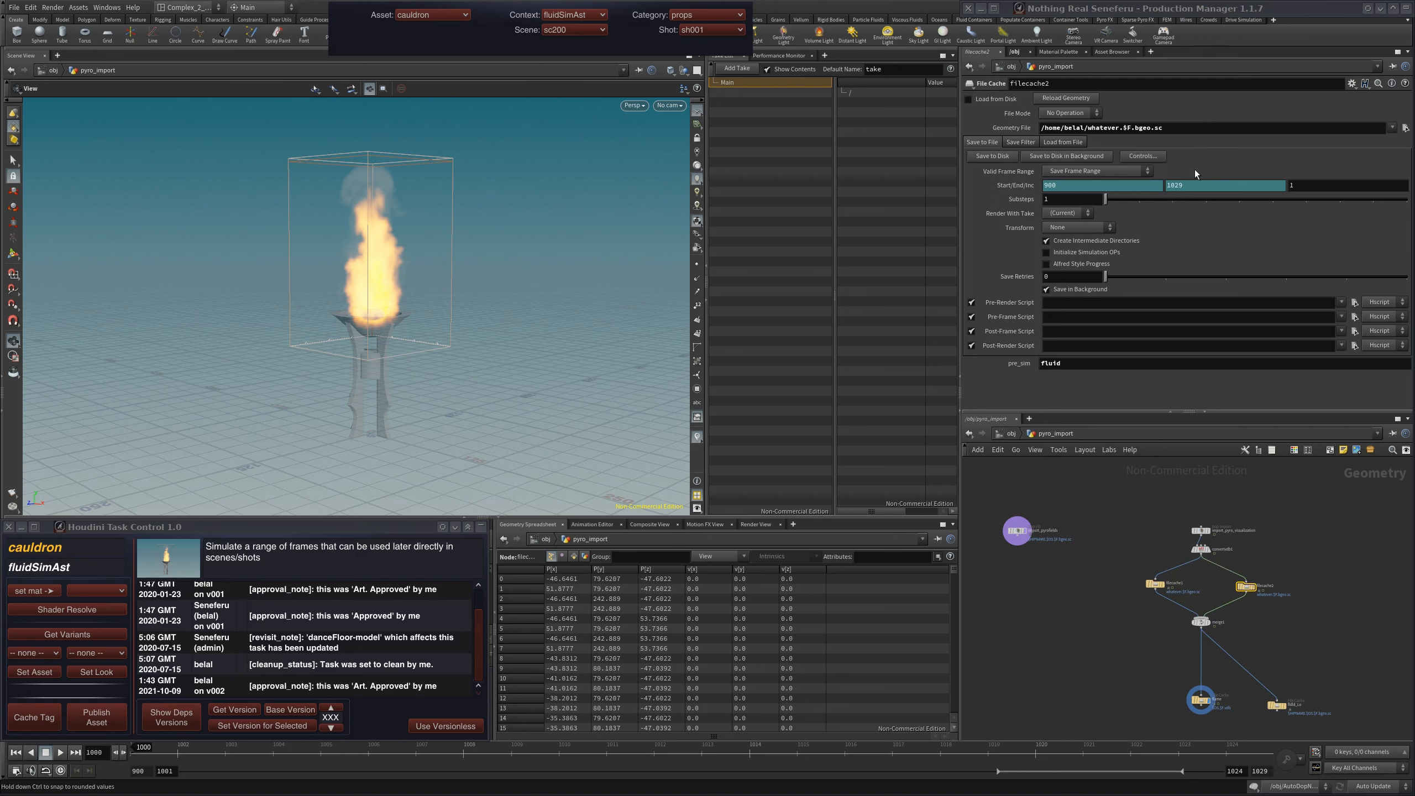
{"action": "triple_click", "coordinate": [1178, 129]}
{"action": "key", "text": "ctrl+c"}
Change the extension in filecache1's Geometry File path to vdb, making the file name whatever.$F.vdb.
{"action": "left_click_drag", "start_coordinate": [1087, 575], "coordinate": [1171, 623]}
{"action": "left_click", "coordinate": [1185, 127]}
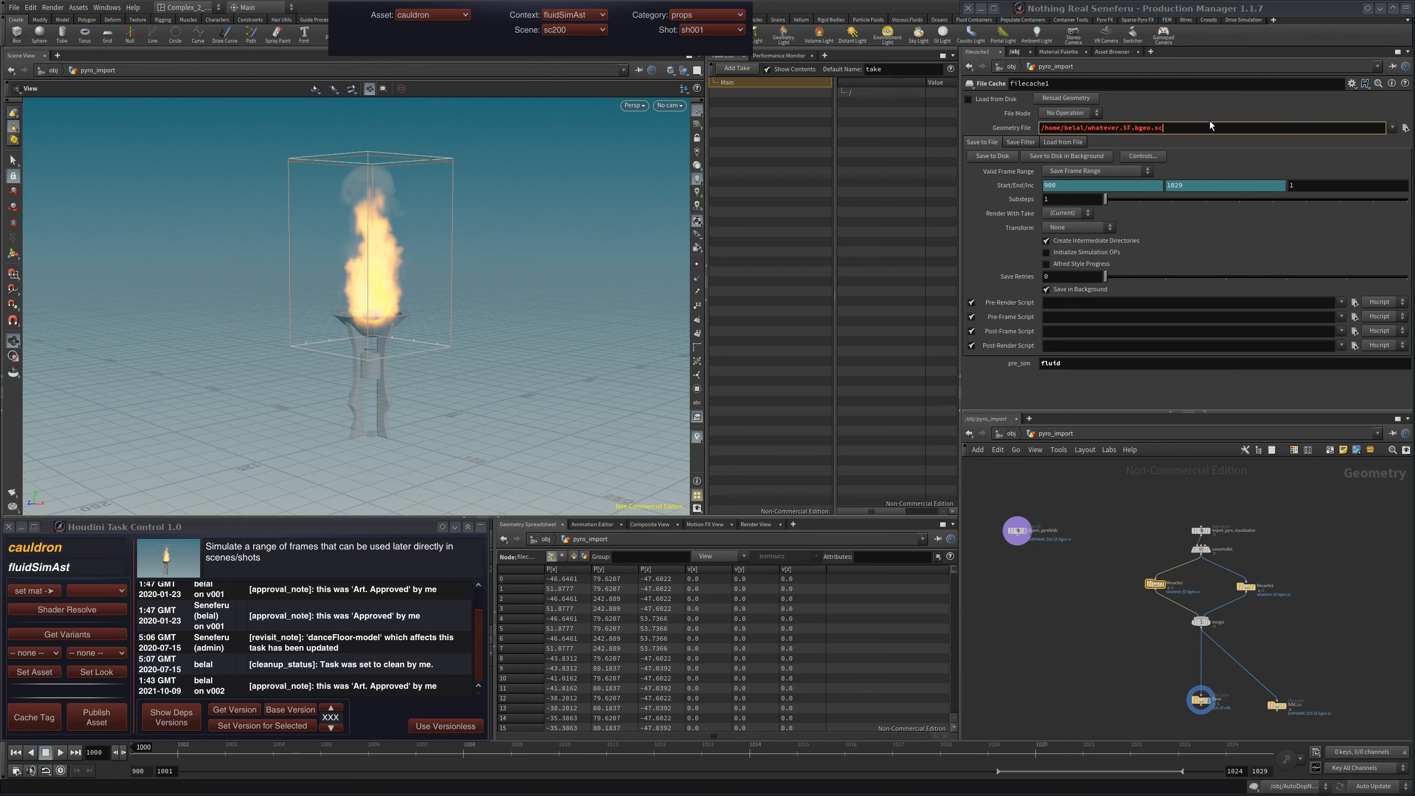
{"action": "key", "text": "shift+Left"}
{"action": "key", "text": "shift+Left"}
{"action": "key", "text": "shift+Left"}
{"action": "key", "text": "shift+Left"}
{"action": "key", "text": "shift+Left"}
{"action": "key", "text": "shift+Left"}
{"action": "key", "text": "shift+Left"}
{"action": "type", "text": "vdb"}
{"action": "key", "text": "Return"}
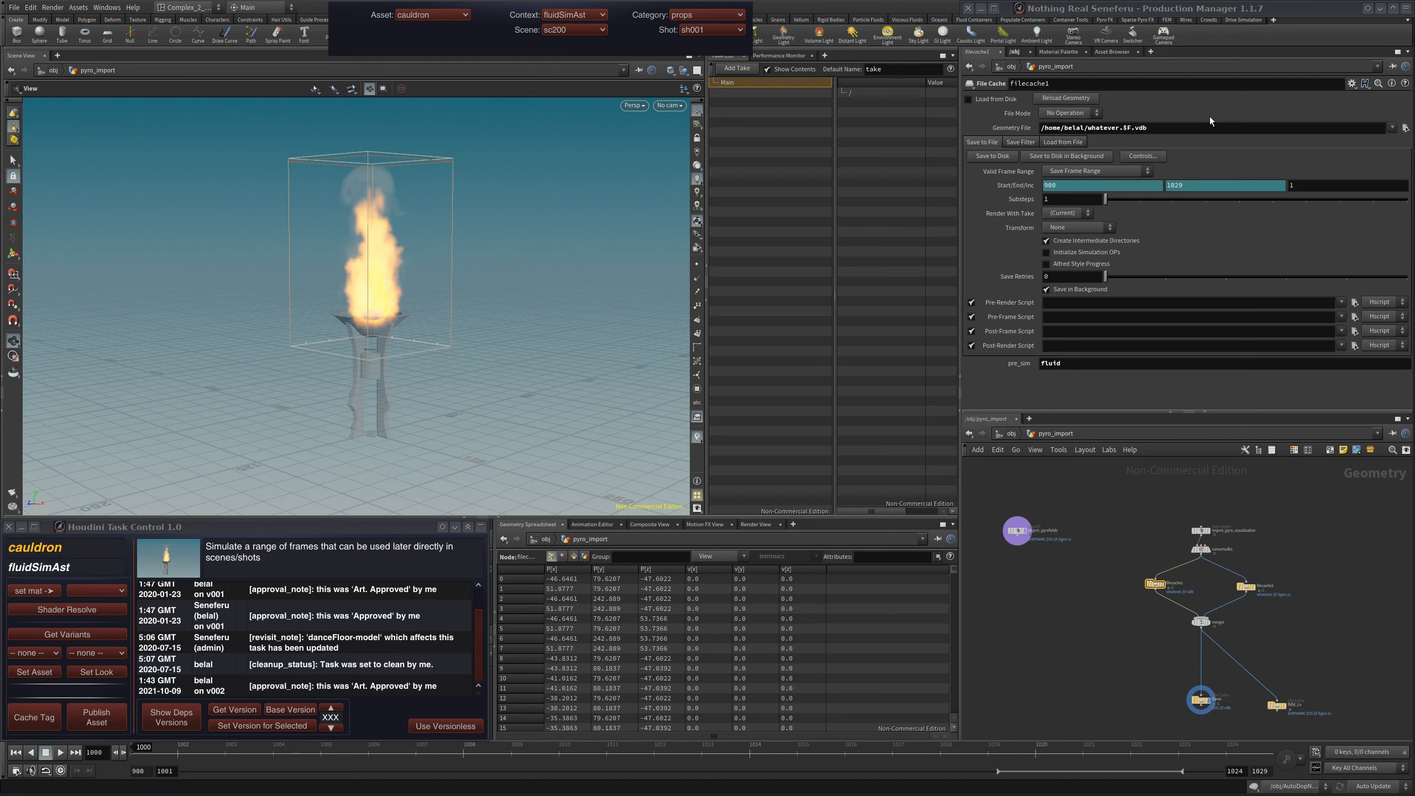
Review the Geometry File and tag parameters of filecache2, flame and filecache1 in turn.
{"action": "left_click", "coordinate": [1245, 588]}
{"action": "scroll", "coordinate": [1275, 559], "scroll_direction": "down", "scroll_amount": 3}
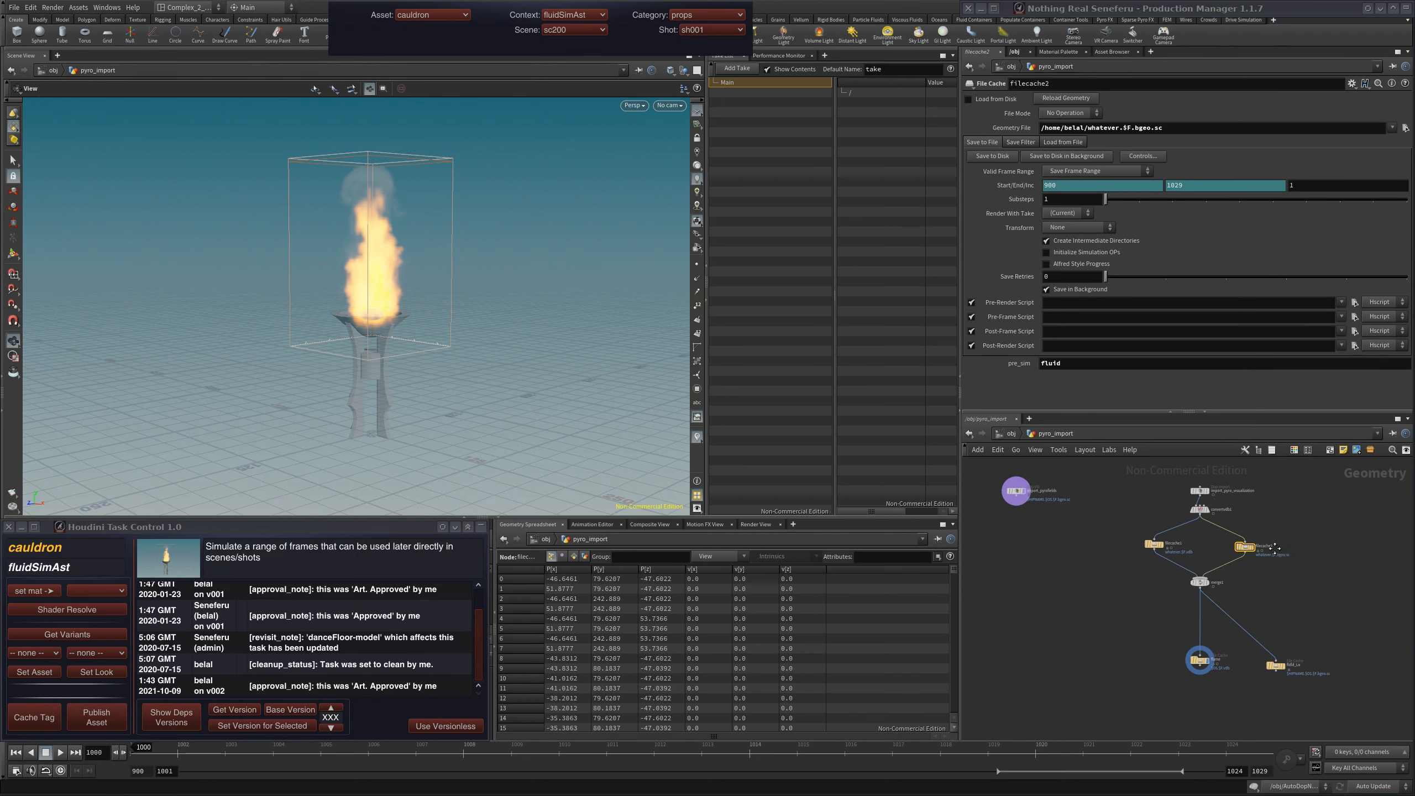
{"action": "left_click", "coordinate": [1190, 620]}
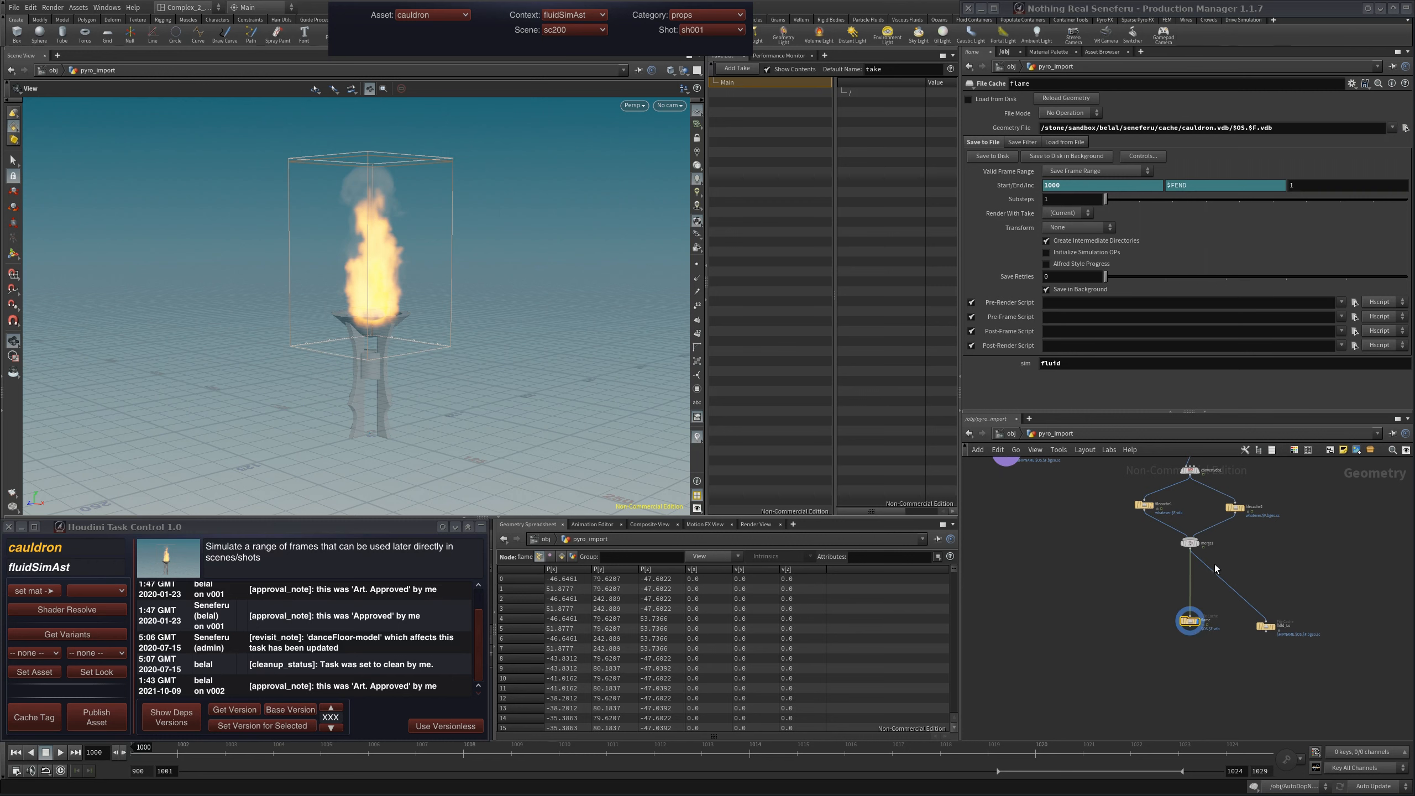
{"action": "middle_click_drag", "start_coordinate": [1272, 528], "coordinate": [1213, 620]}
{"action": "middle_click_drag", "start_coordinate": [1133, 712], "coordinate": [1166, 640]}
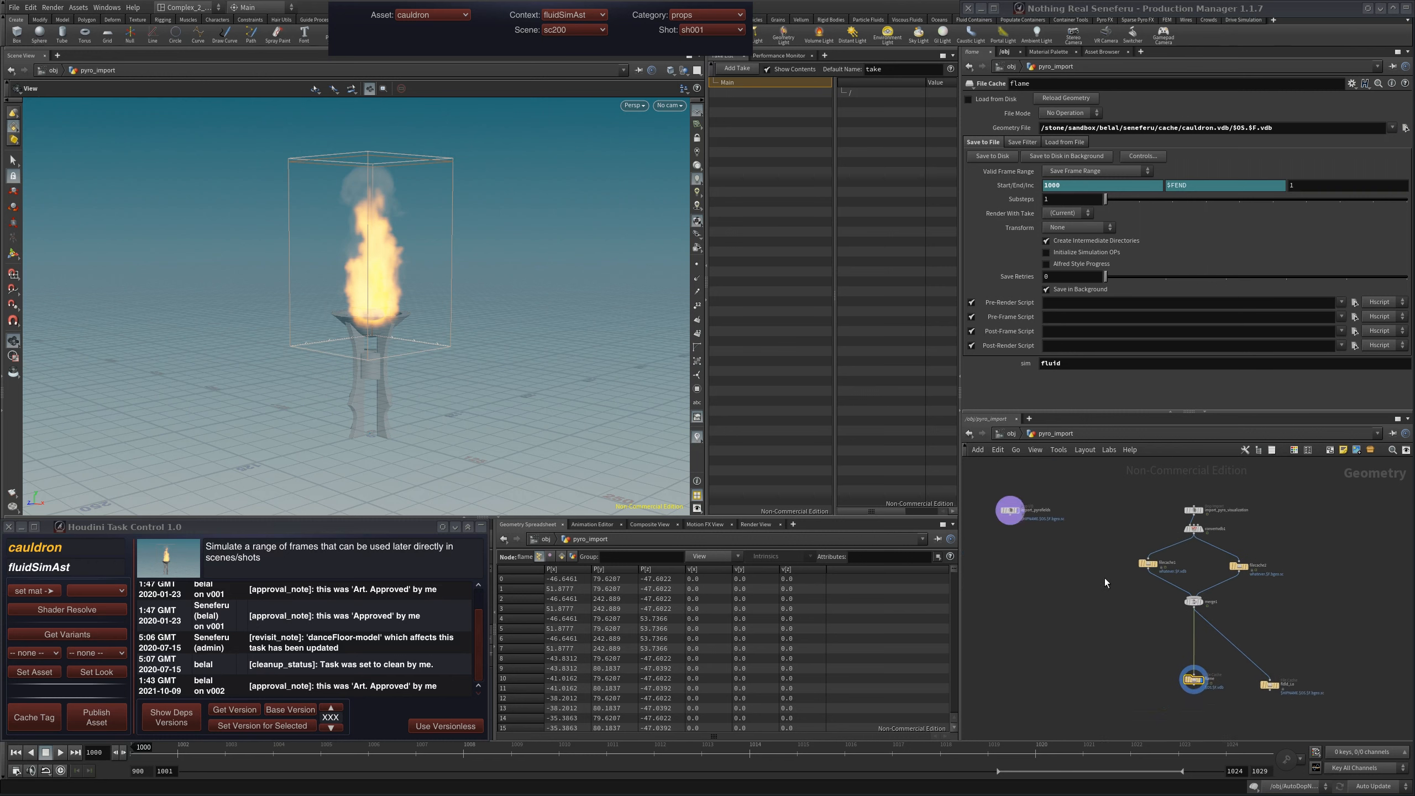
{"action": "left_click", "coordinate": [1148, 564]}
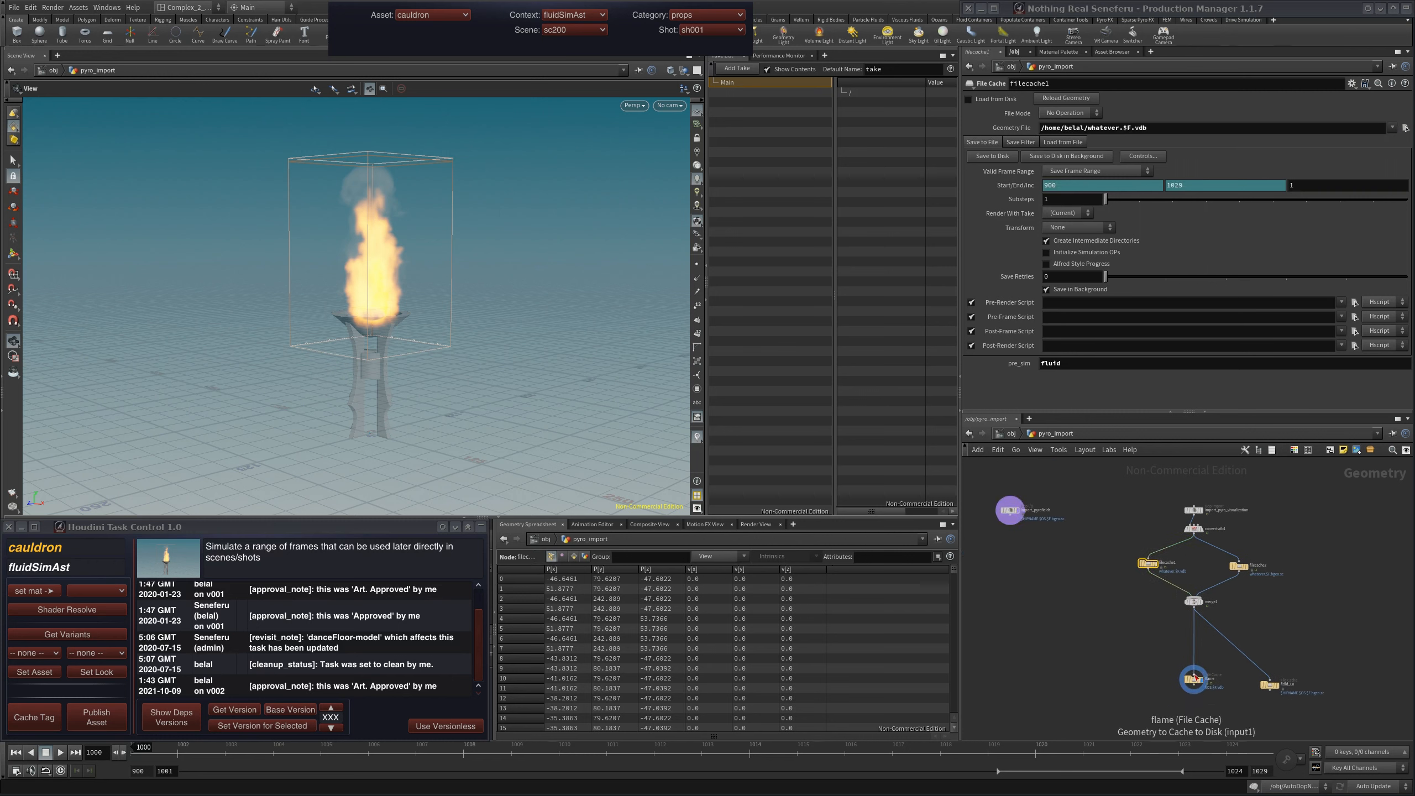
Paste the copied path as fldld_Lo's Geometry File and change its file name to anythingelse.$F.bgeo.sc.
{"action": "scroll", "coordinate": [1225, 658], "scroll_direction": "up", "scroll_amount": 5}
{"action": "middle_click_drag", "start_coordinate": [1268, 634], "coordinate": [1268, 651]}
{"action": "left_click", "coordinate": [1283, 617]}
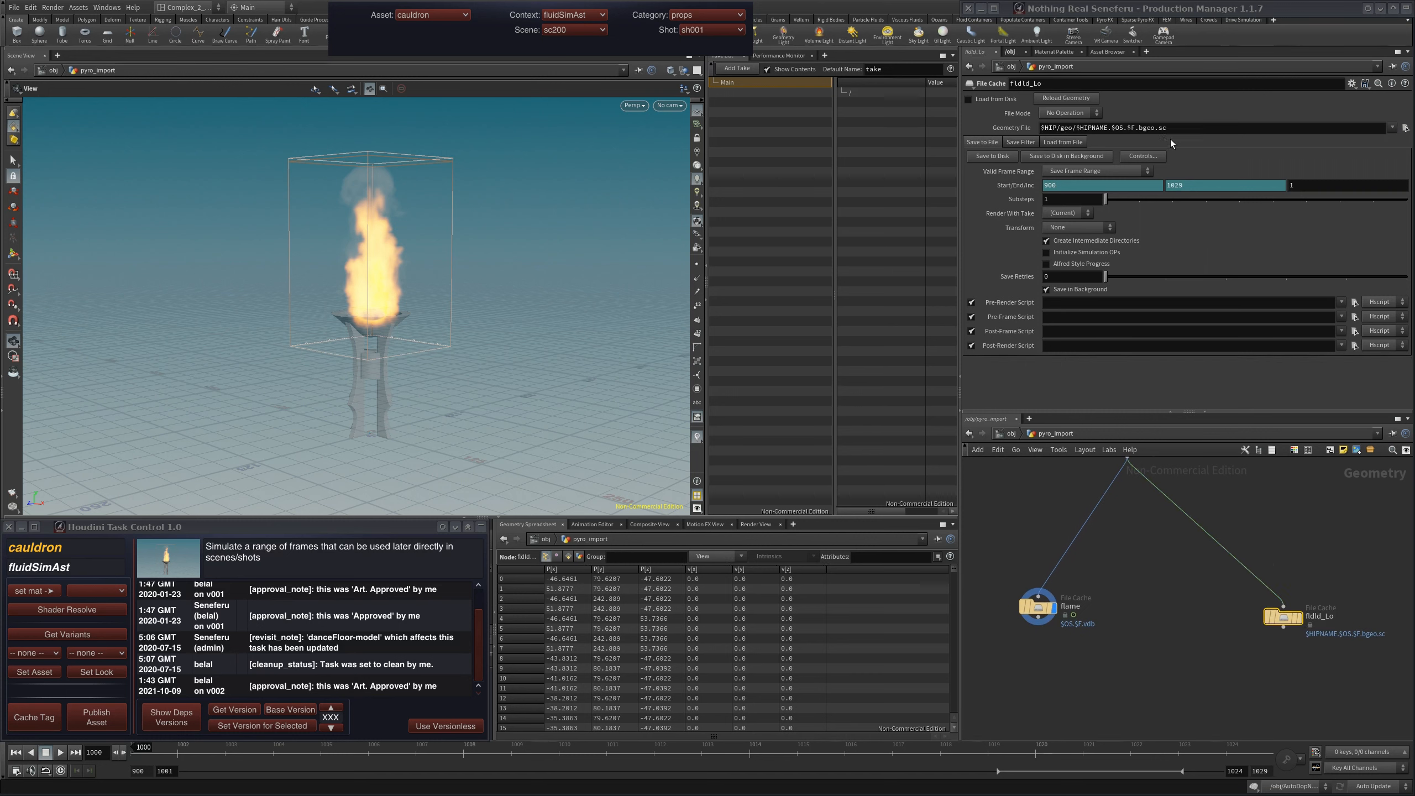
{"action": "left_click", "coordinate": [1192, 127]}
{"action": "key", "text": "ctrl+a"}
{"action": "key", "text": "ctrl+v"}
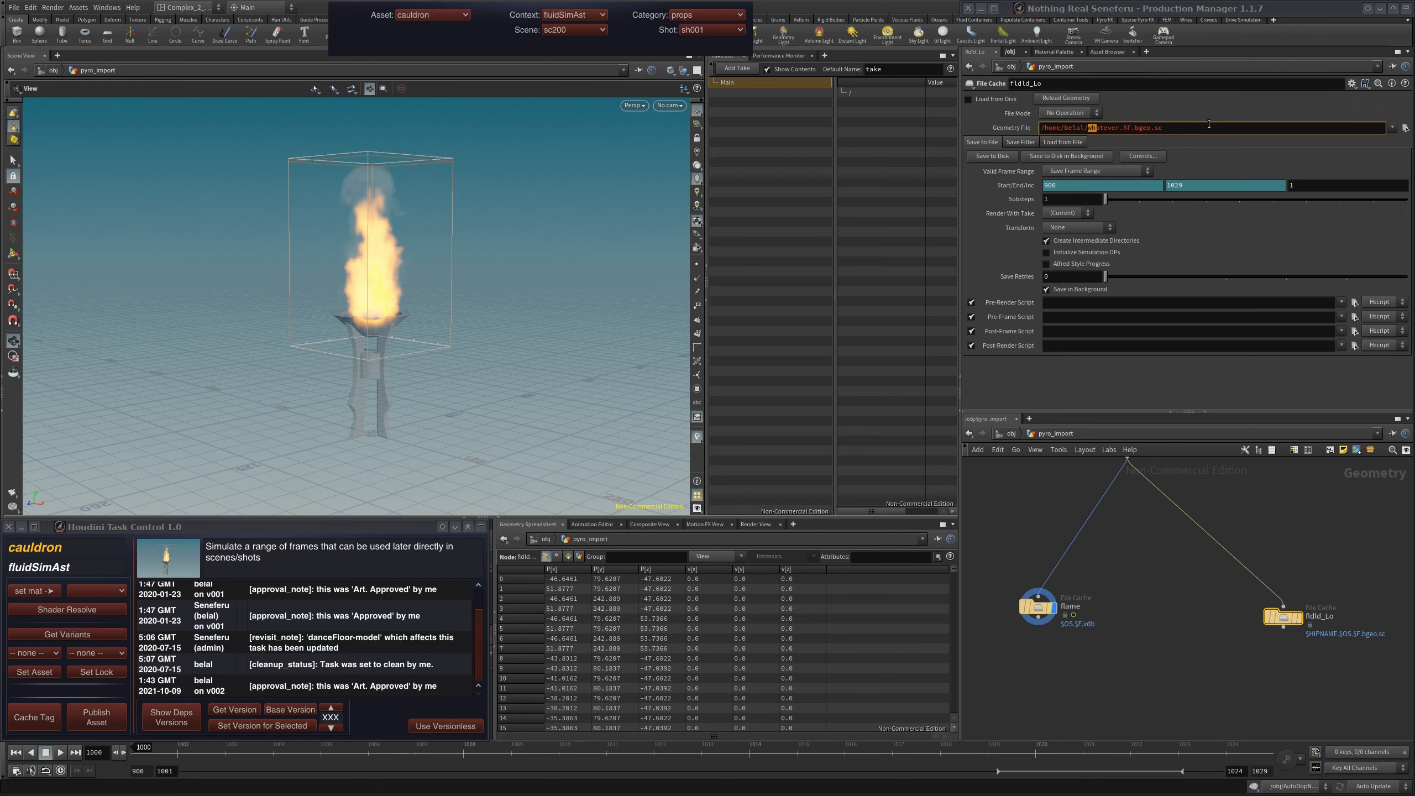
{"action": "key", "text": "shift+Right"}
{"action": "key", "text": "shift+Right"}
{"action": "key", "text": "shift+Right"}
{"action": "key", "text": "shift+Right"}
{"action": "key", "text": "shift+Right"}
{"action": "key", "text": "shift+Right"}
{"action": "type", "text": "anythingelse"}
{"action": "key", "text": "Return"}
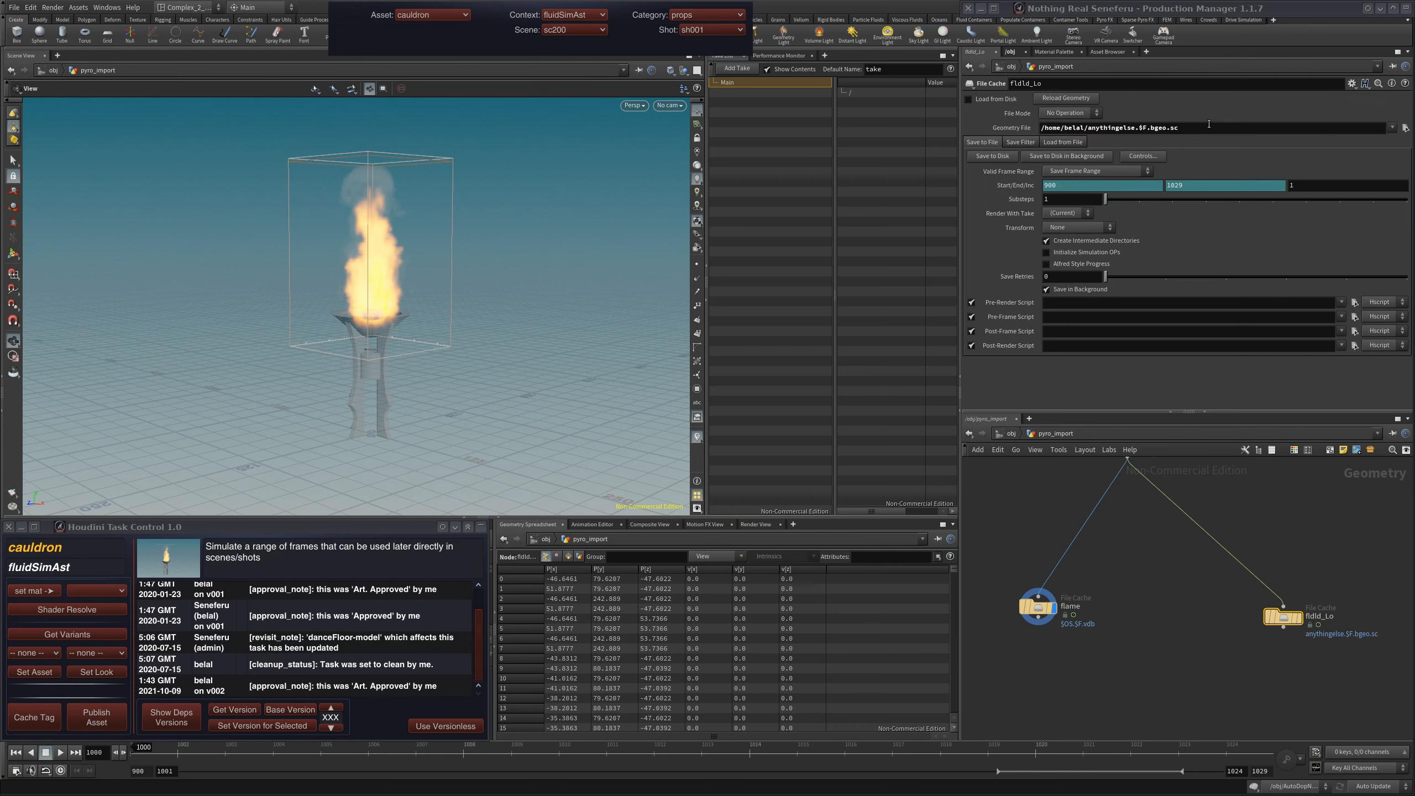
Compare the parameters of the flame and fldld_Lo output nodes.
{"action": "middle_click_drag", "start_coordinate": [1113, 641], "coordinate": [1176, 642]}
{"action": "left_click", "coordinate": [1171, 694]}
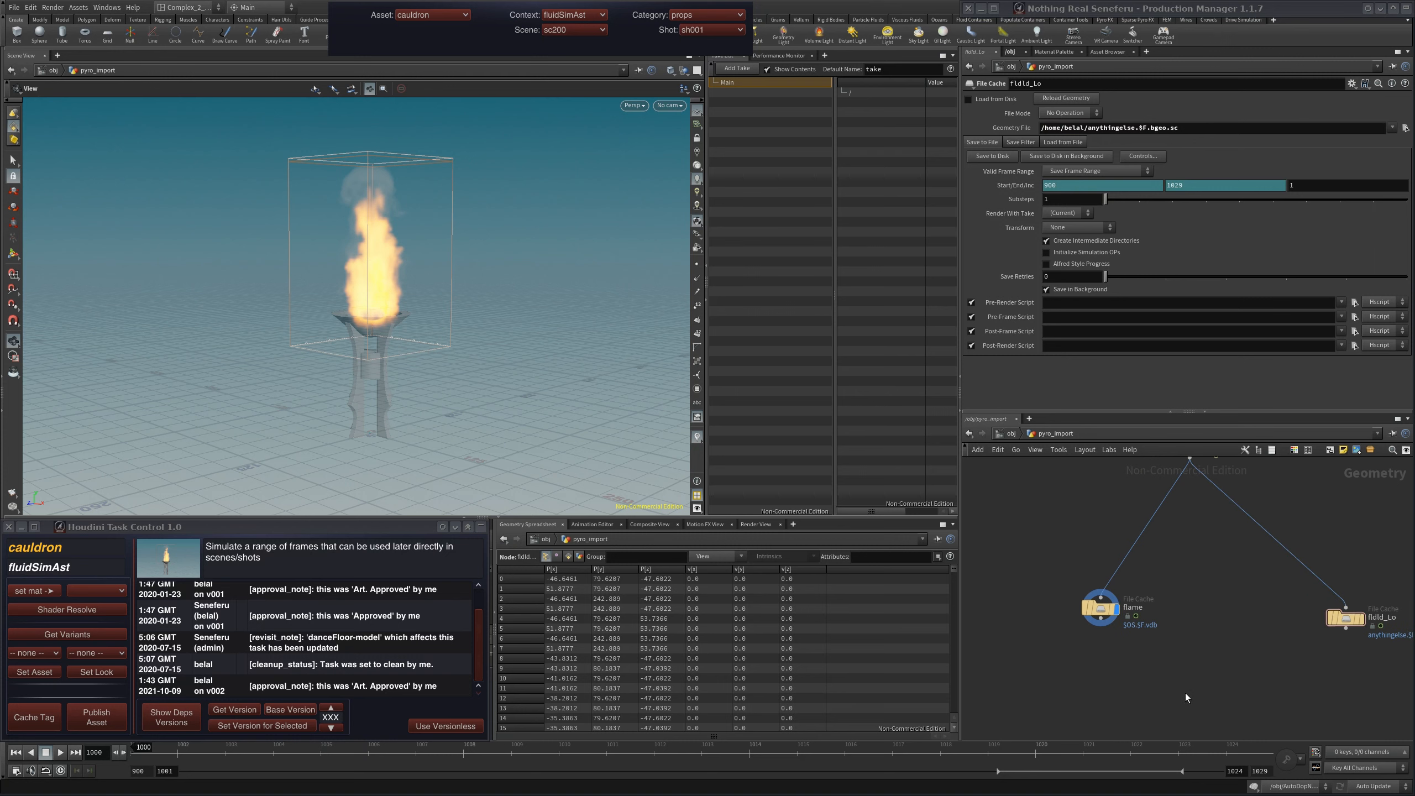
{"action": "left_click_drag", "start_coordinate": [1320, 662], "coordinate": [1389, 600]}
{"action": "left_click_drag", "start_coordinate": [1051, 701], "coordinate": [1182, 619]}
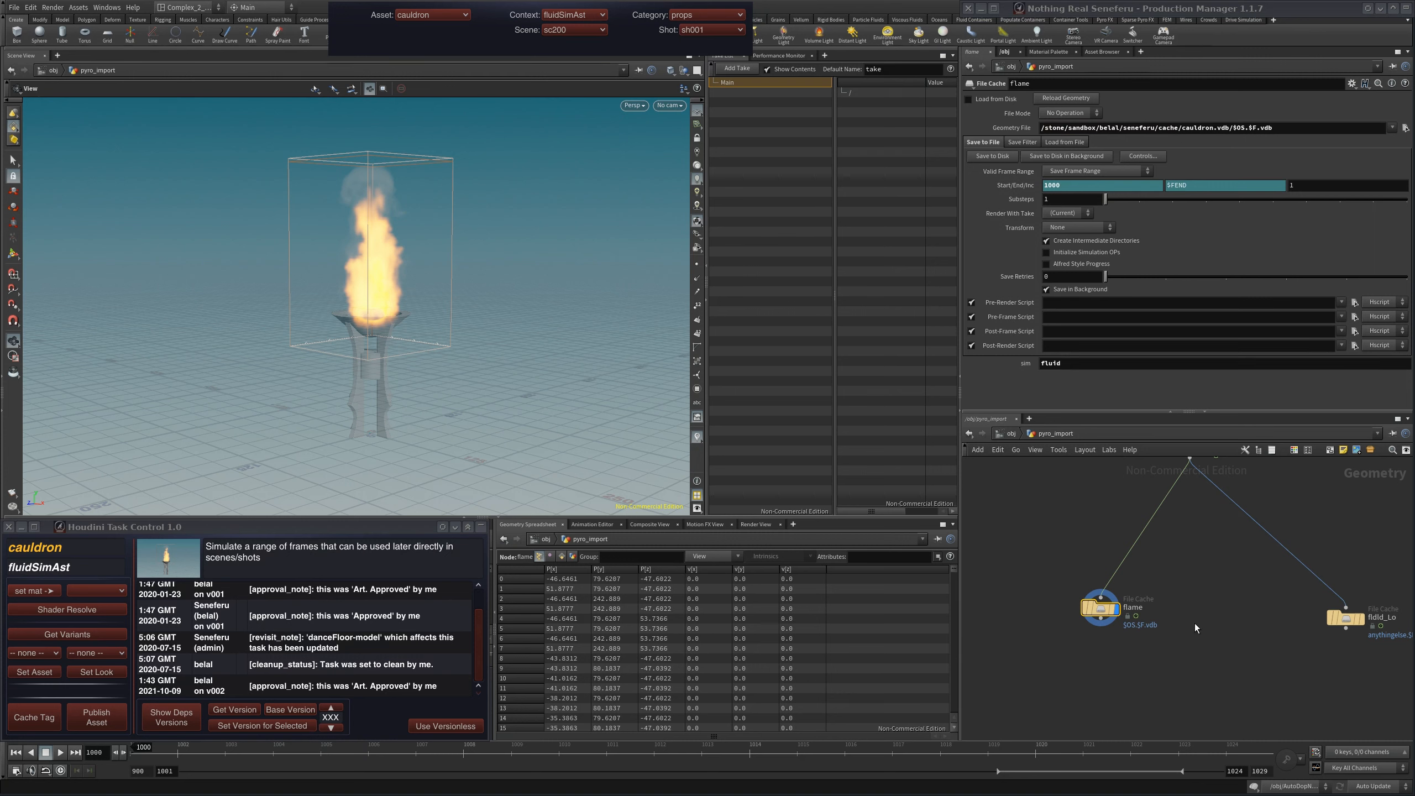
{"action": "key", "text": "h"}
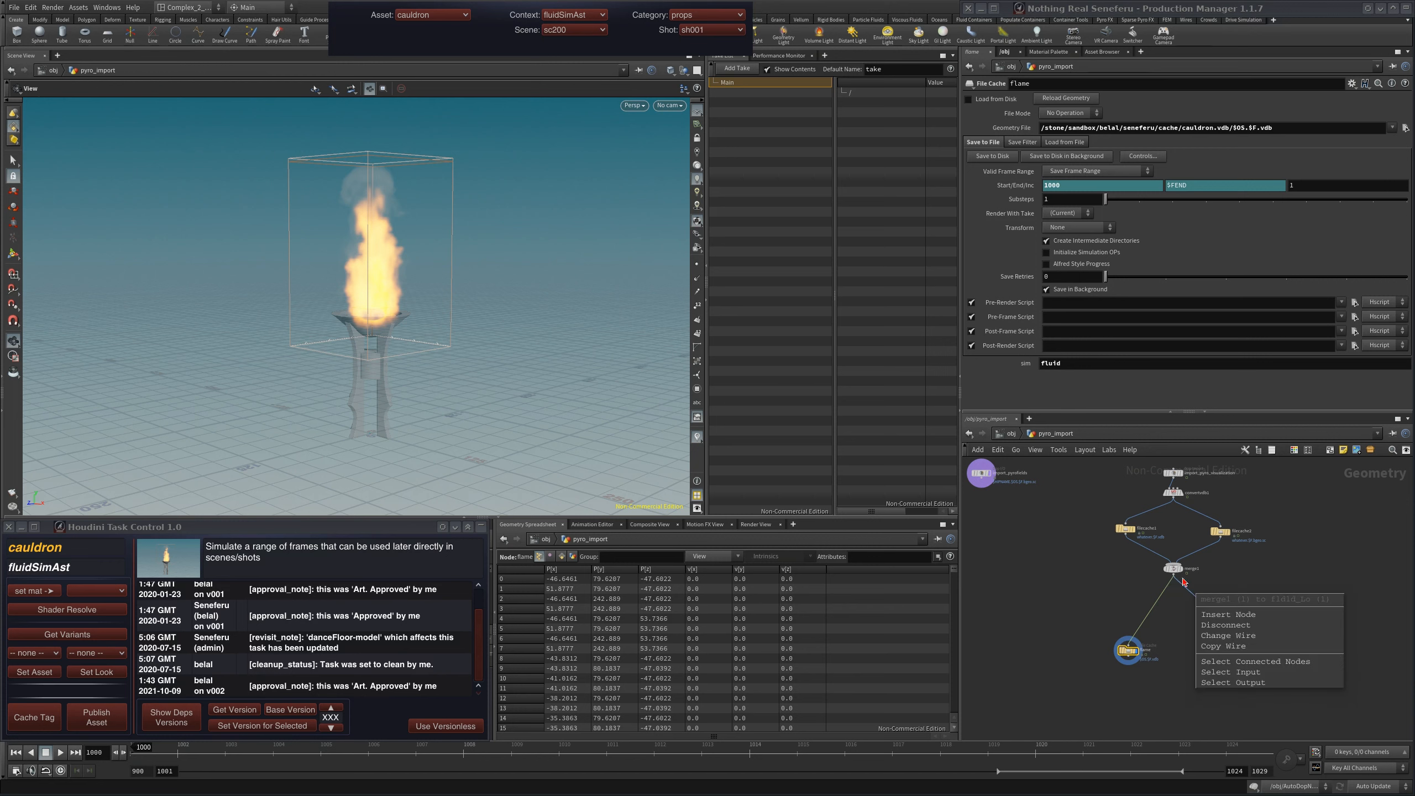
{"action": "left_click", "coordinate": [1251, 655]}
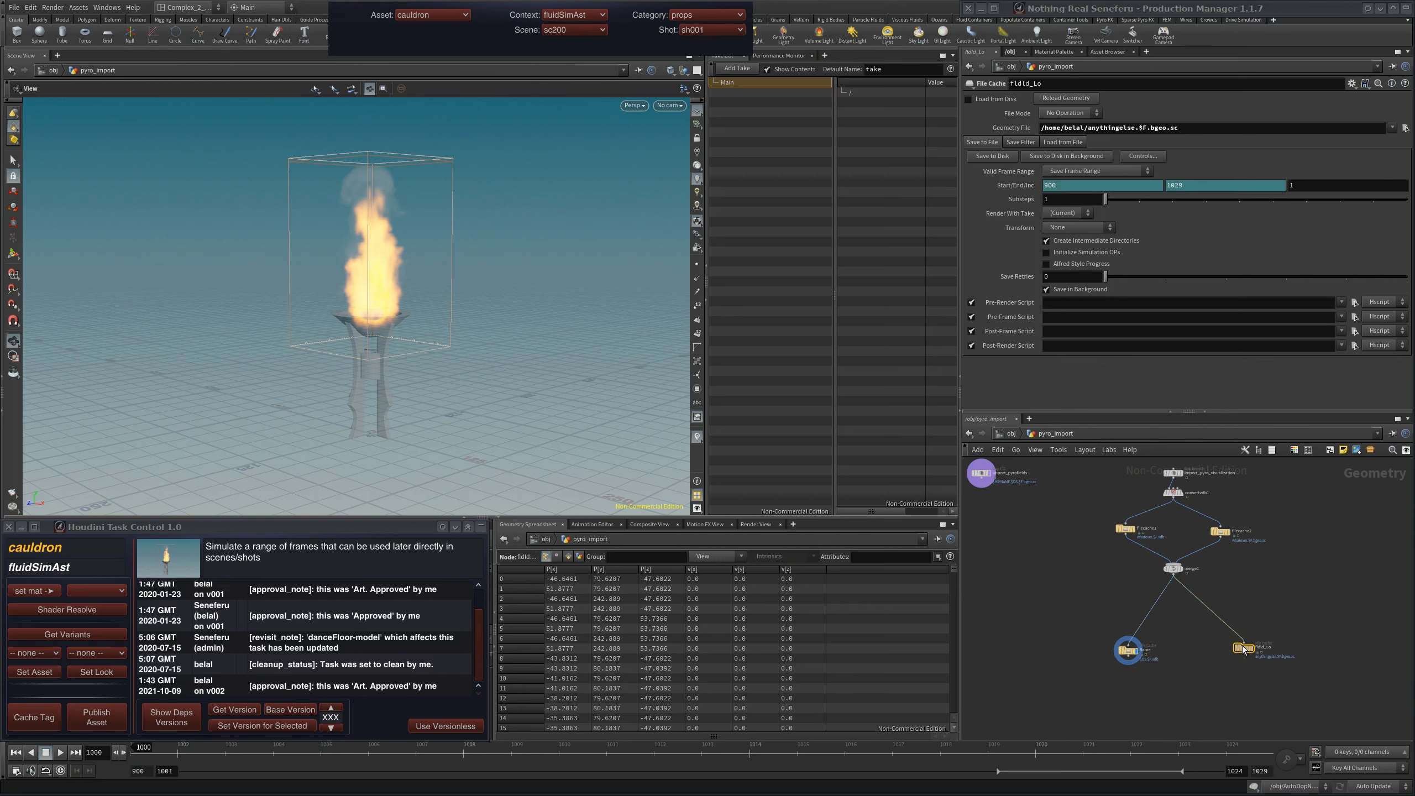
Start publishing the cauldron asset and capture a thumbnail framing the flame and cauldron in the viewport.
{"action": "scroll", "coordinate": [1263, 603], "scroll_direction": "down", "scroll_amount": 3}
{"action": "middle_click_drag", "start_coordinate": [1267, 602], "coordinate": [1284, 554]}
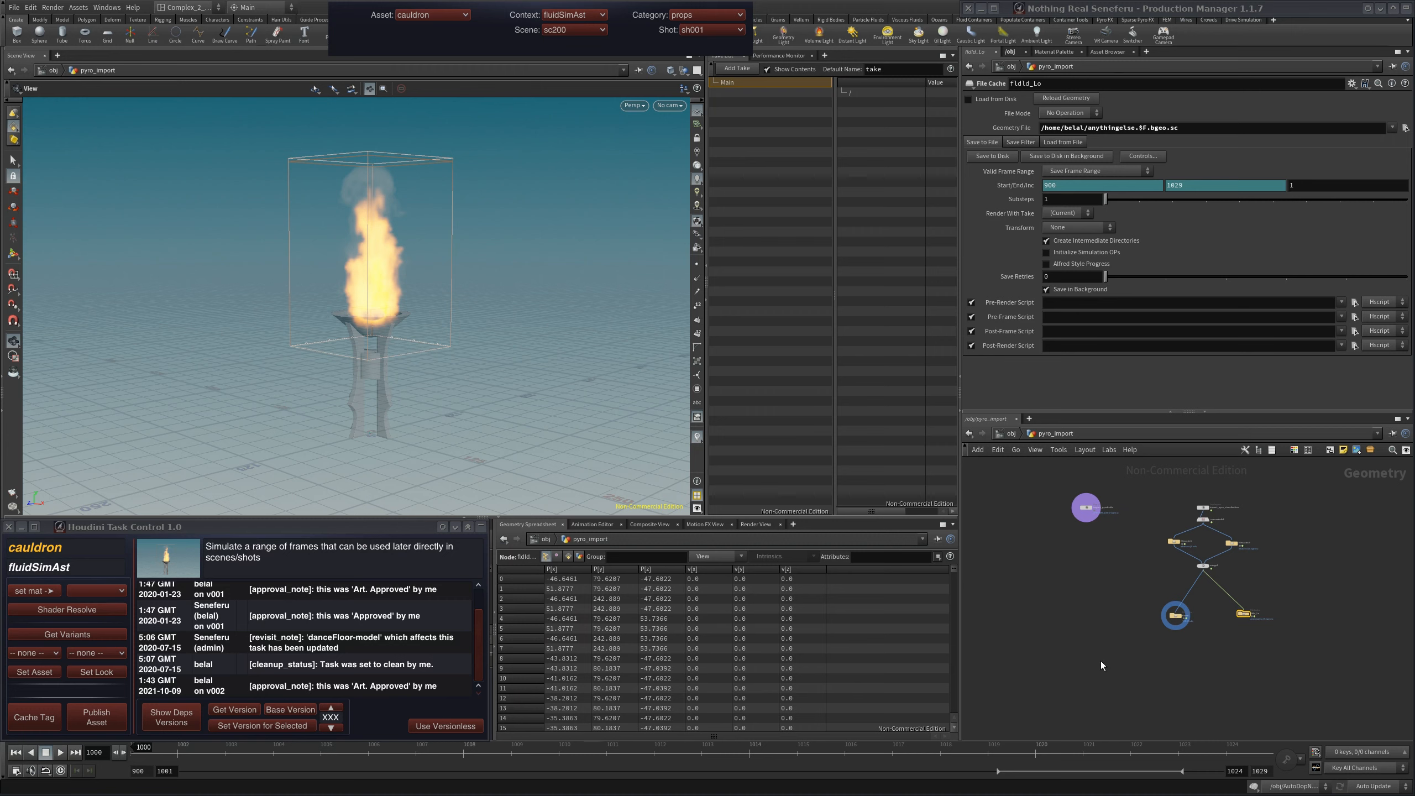
{"action": "left_click", "coordinate": [100, 720]}
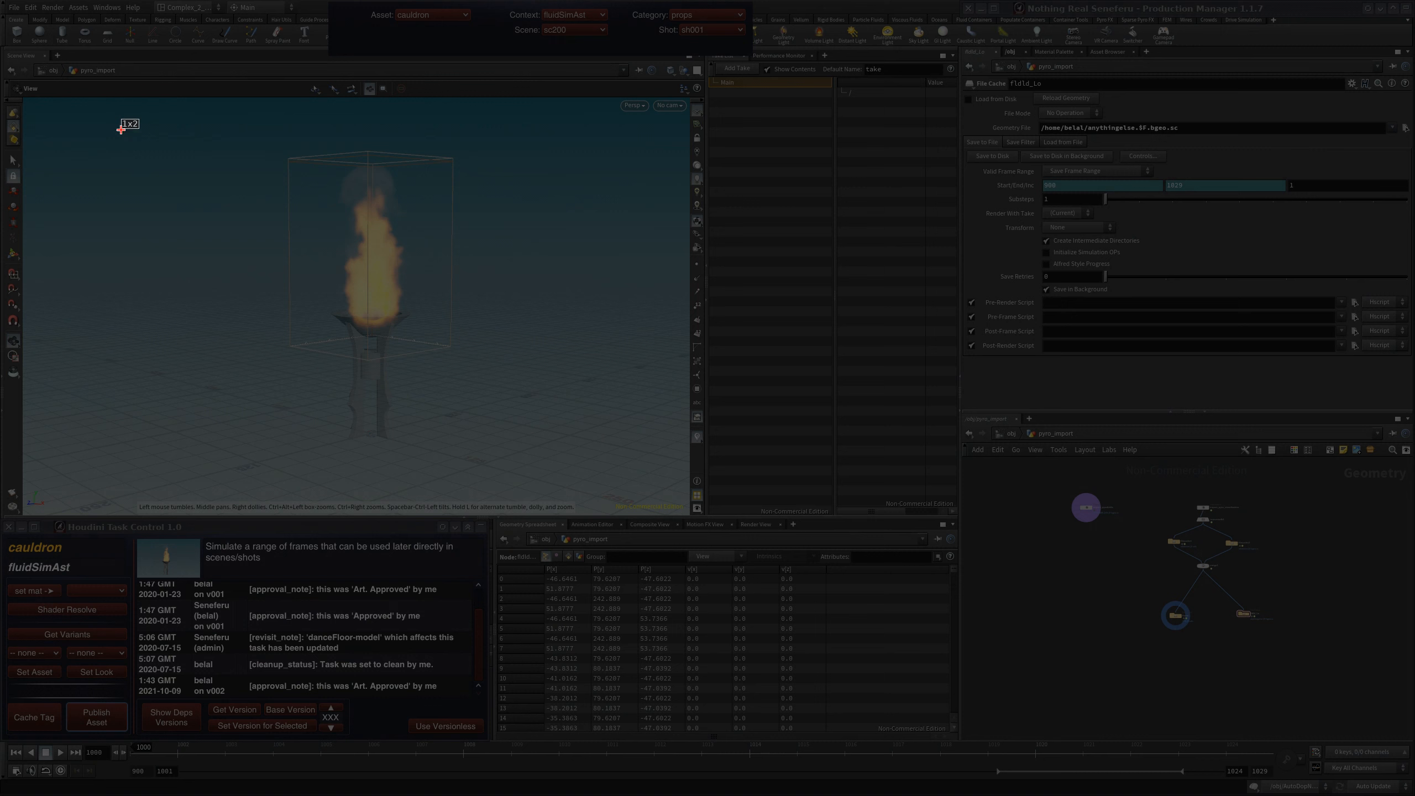
{"action": "left_click_drag", "start_coordinate": [121, 129], "coordinate": [657, 458]}
{"action": "left_click_drag", "start_coordinate": [556, 351], "coordinate": [541, 350]}
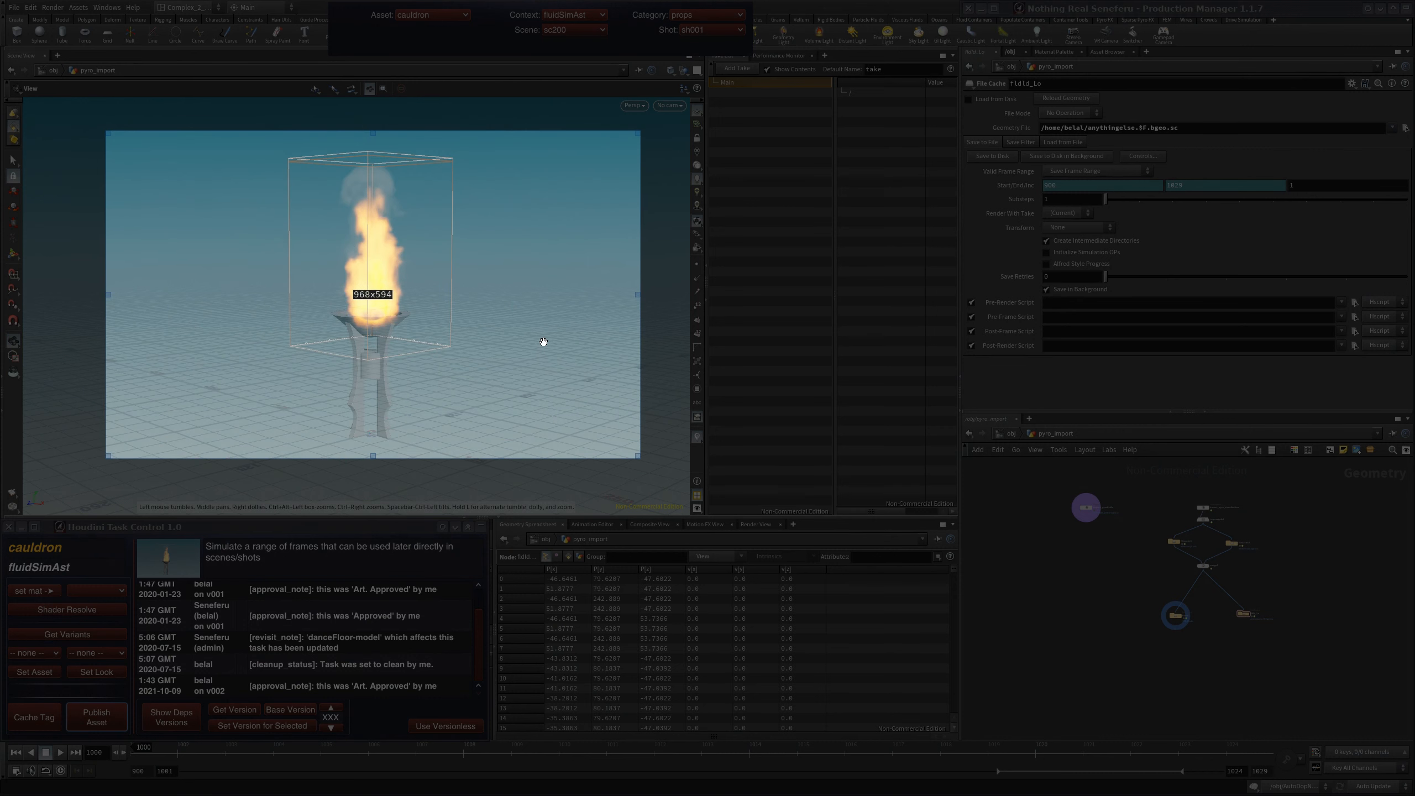
{"action": "double_click", "coordinate": [544, 341]}
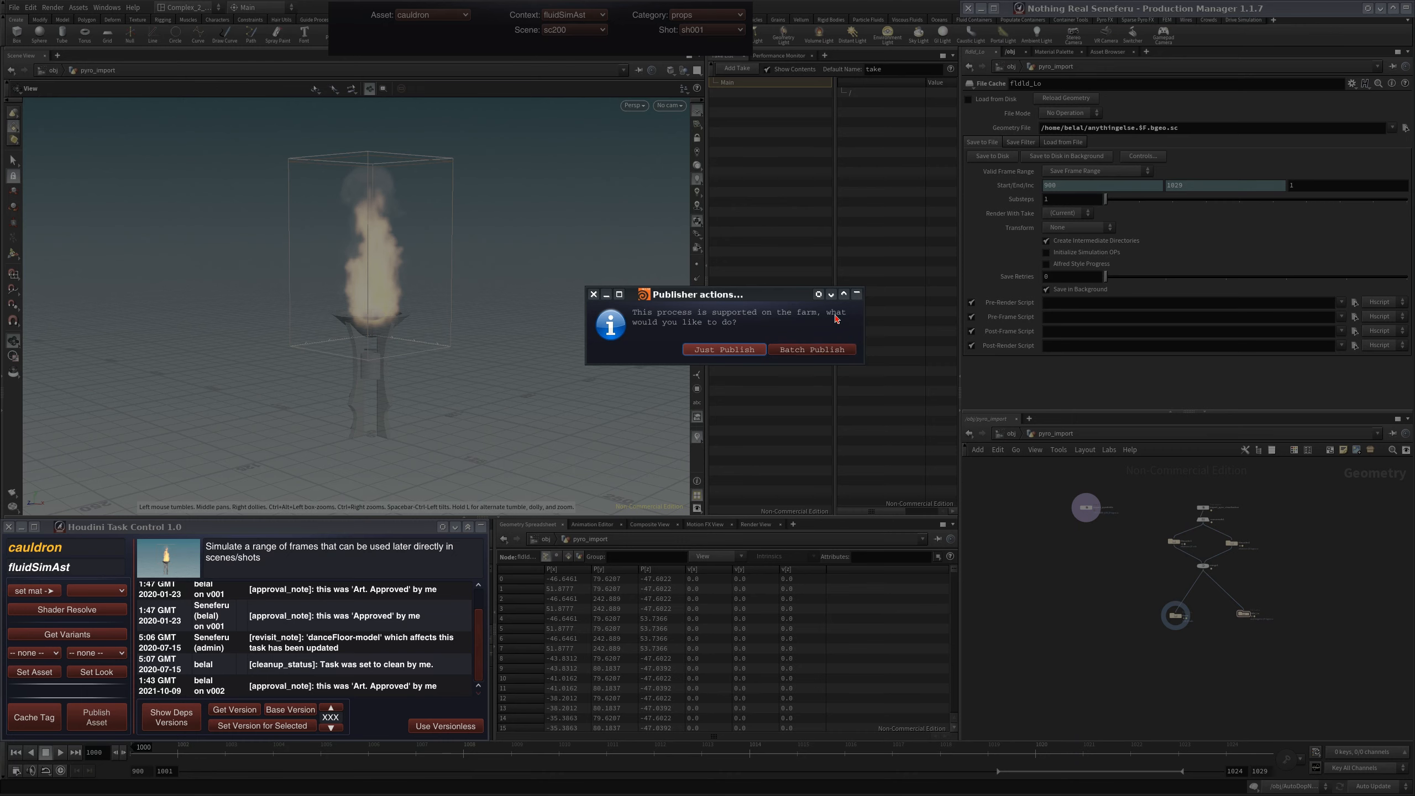
Choose Just Publish and skip picking additional or pre-generated files to reach the publish cache flow.
{"action": "left_click", "coordinate": [730, 353]}
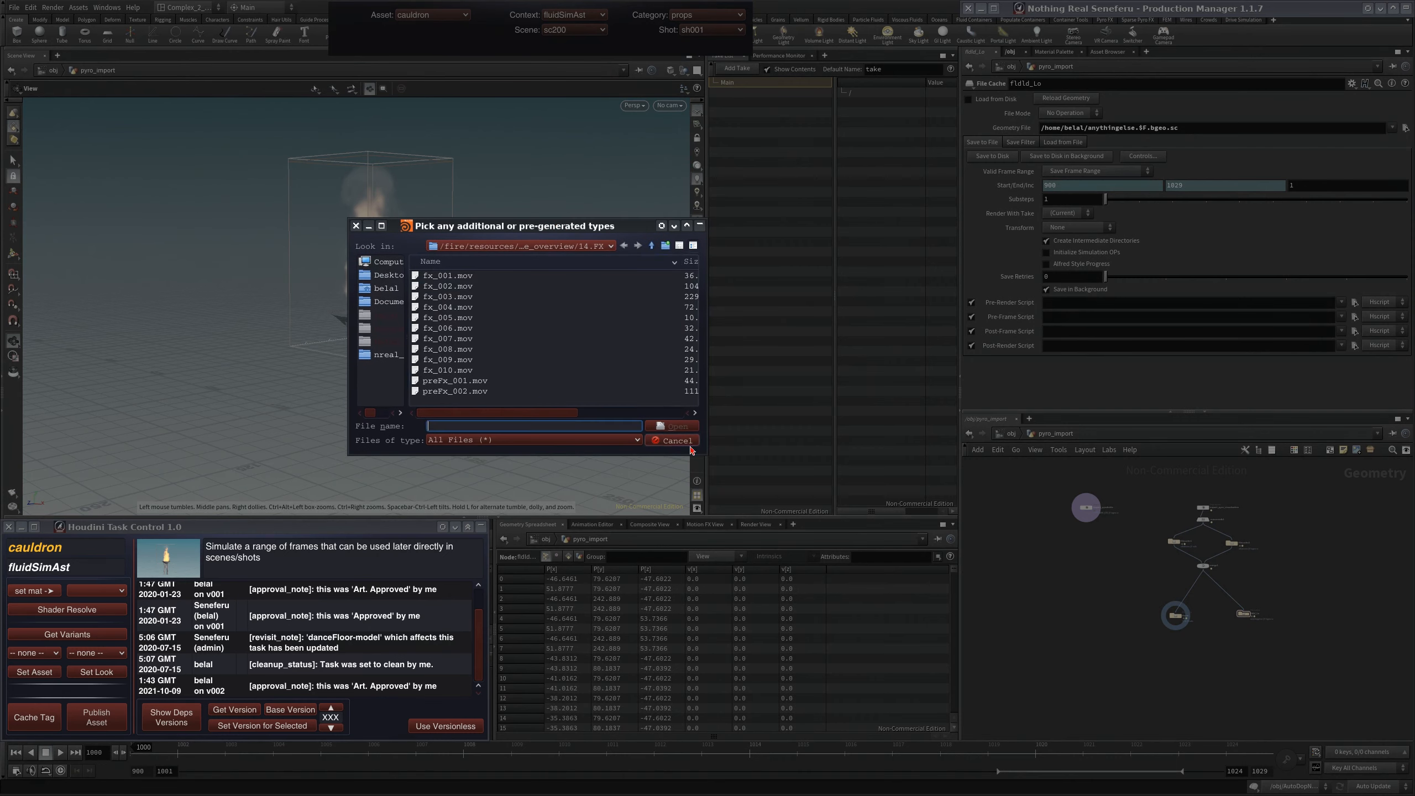
{"action": "left_click", "coordinate": [672, 441]}
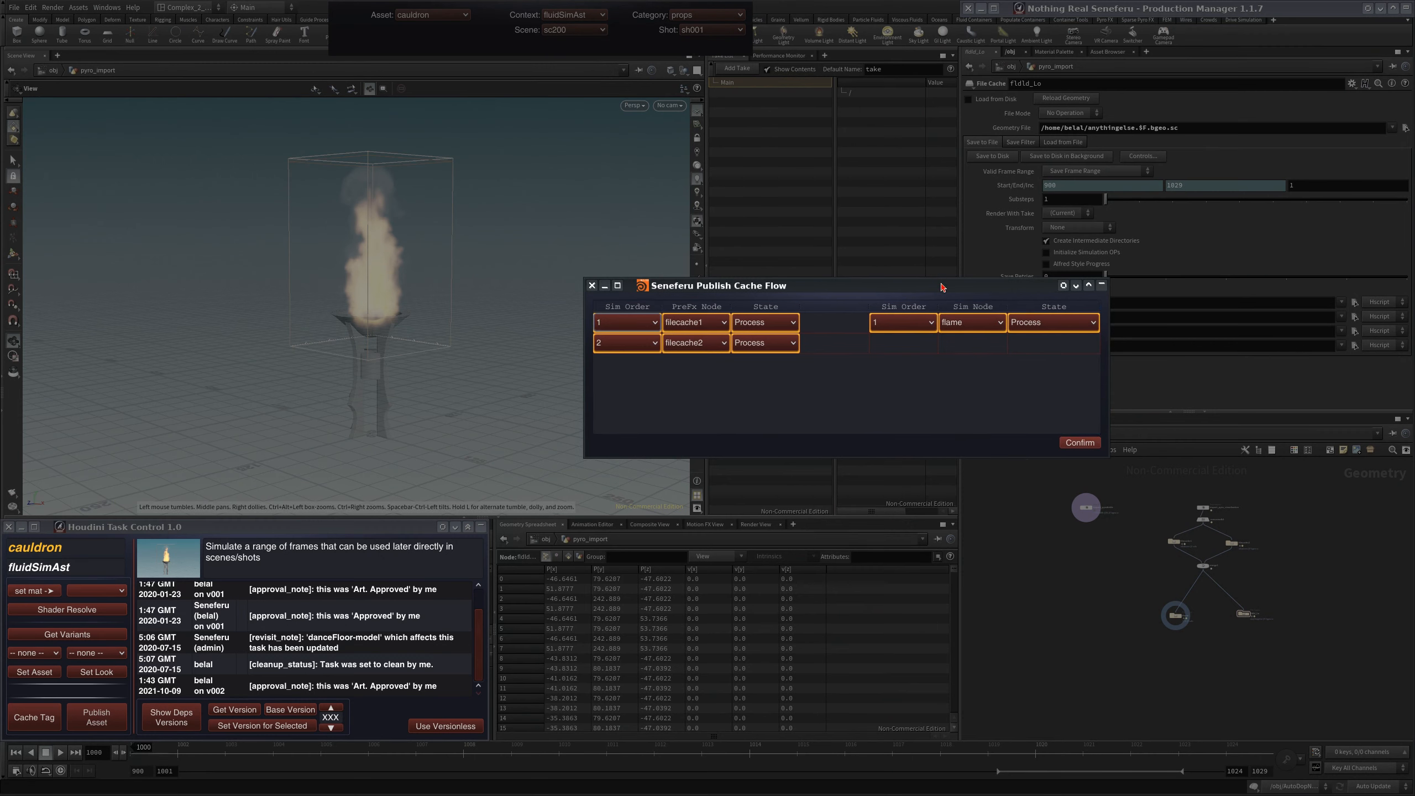
{"action": "left_click_drag", "start_coordinate": [940, 285], "coordinate": [735, 292]}
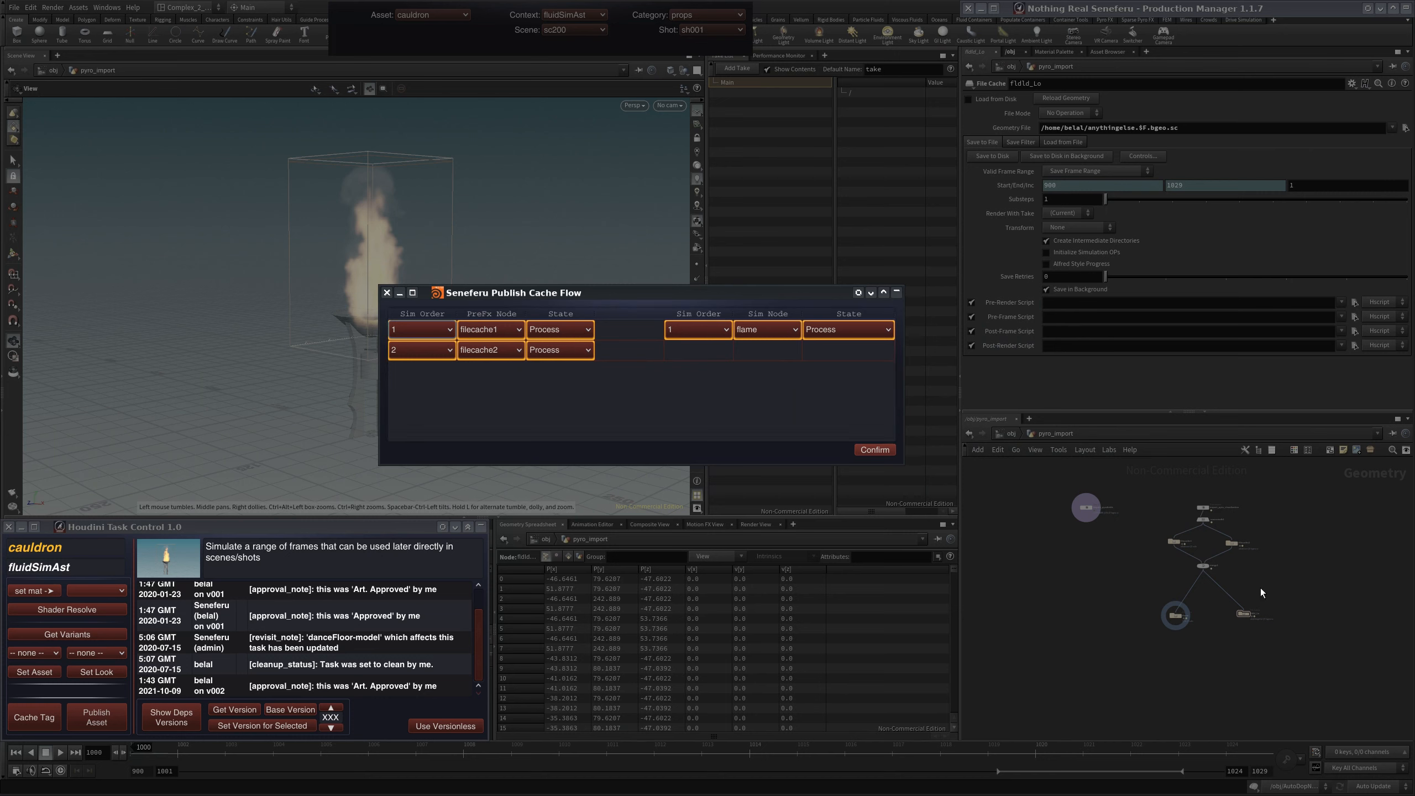
Set the State of filecache1 and filecache2 to Reuse in the publish cache flow.
{"action": "left_click", "coordinate": [560, 329]}
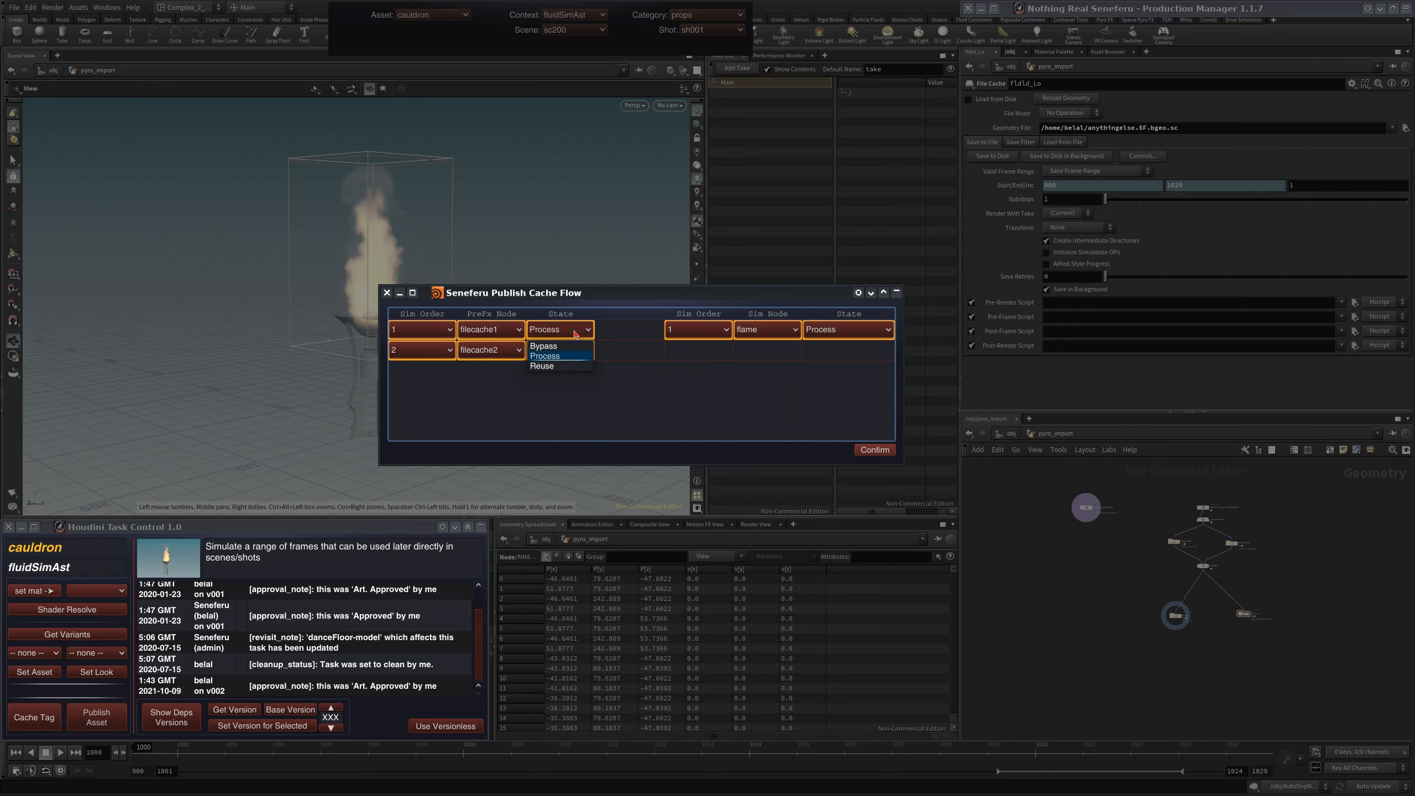
{"action": "left_click", "coordinate": [561, 366]}
{"action": "left_click", "coordinate": [560, 350]}
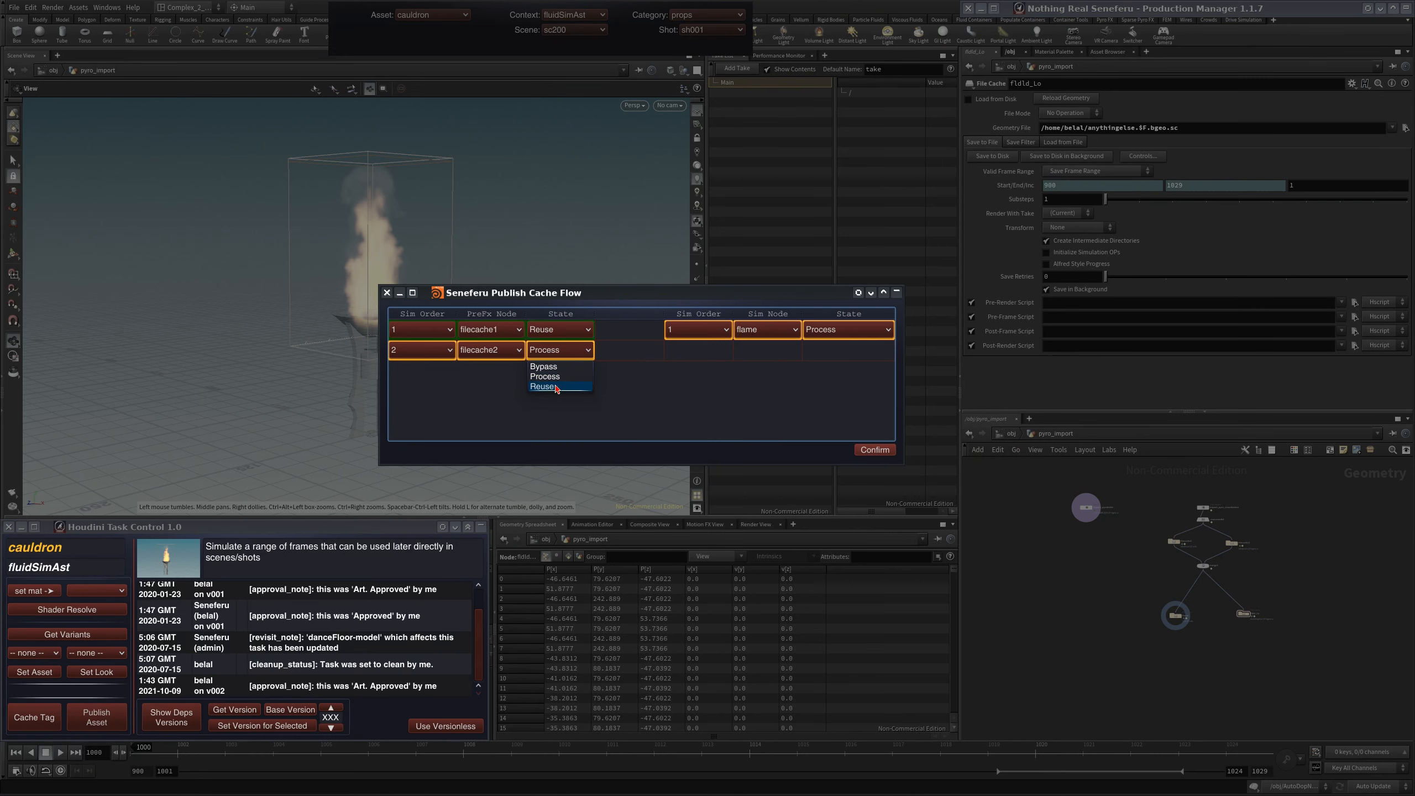
{"action": "left_click", "coordinate": [549, 388]}
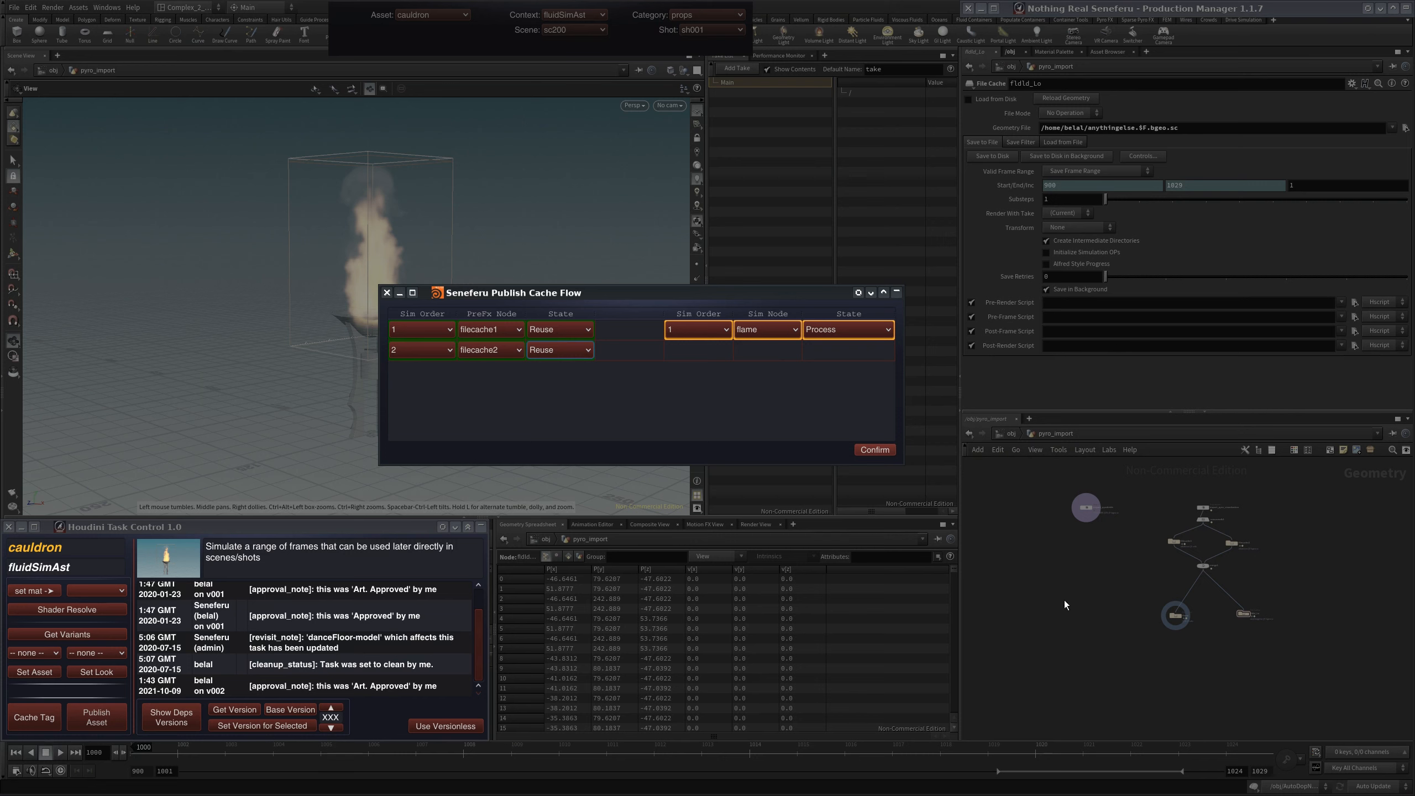
Switch the State of both PreFx nodes, filecache1 and filecache2, to Bypass.
{"action": "left_click", "coordinate": [563, 329]}
{"action": "left_click", "coordinate": [569, 338]}
{"action": "left_click", "coordinate": [562, 349]}
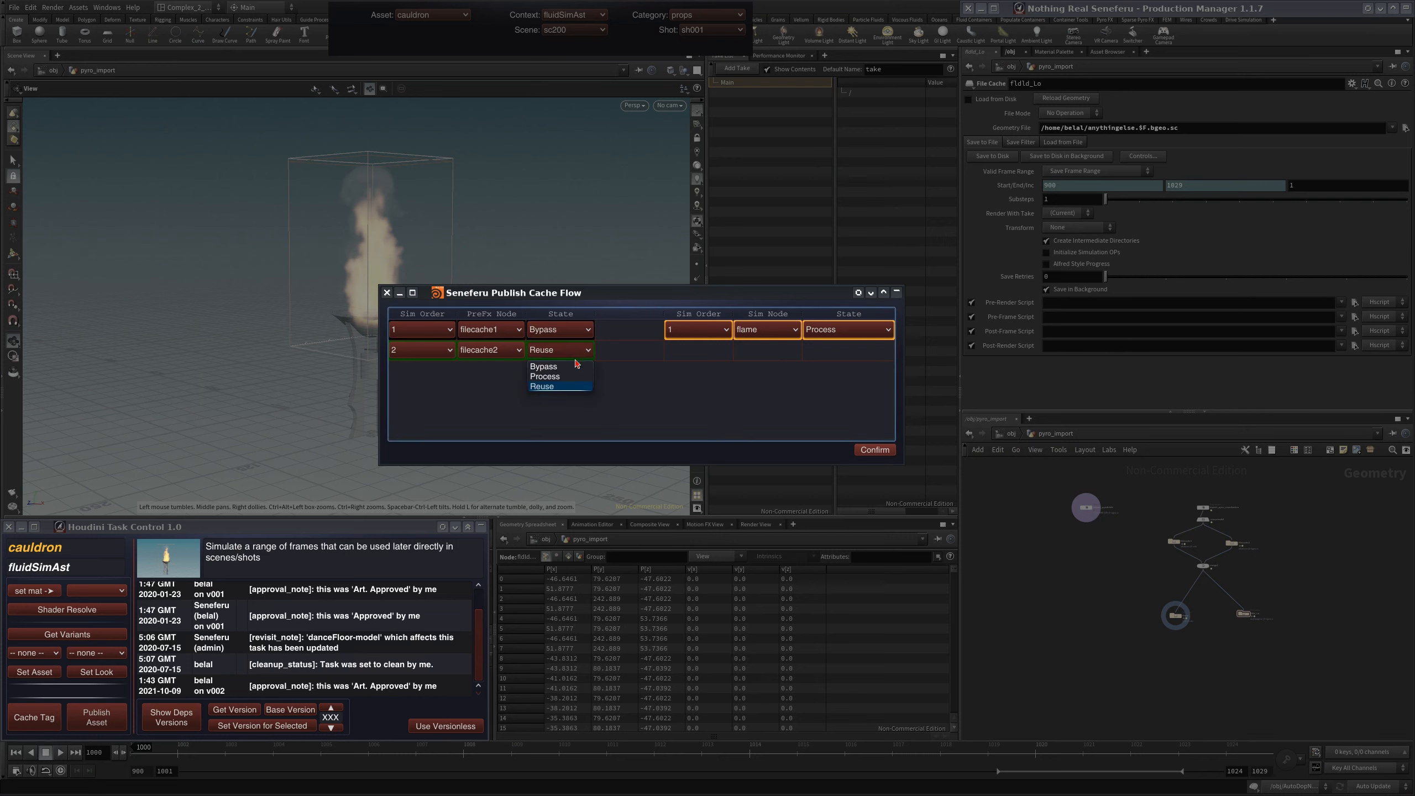
{"action": "left_click", "coordinate": [562, 363]}
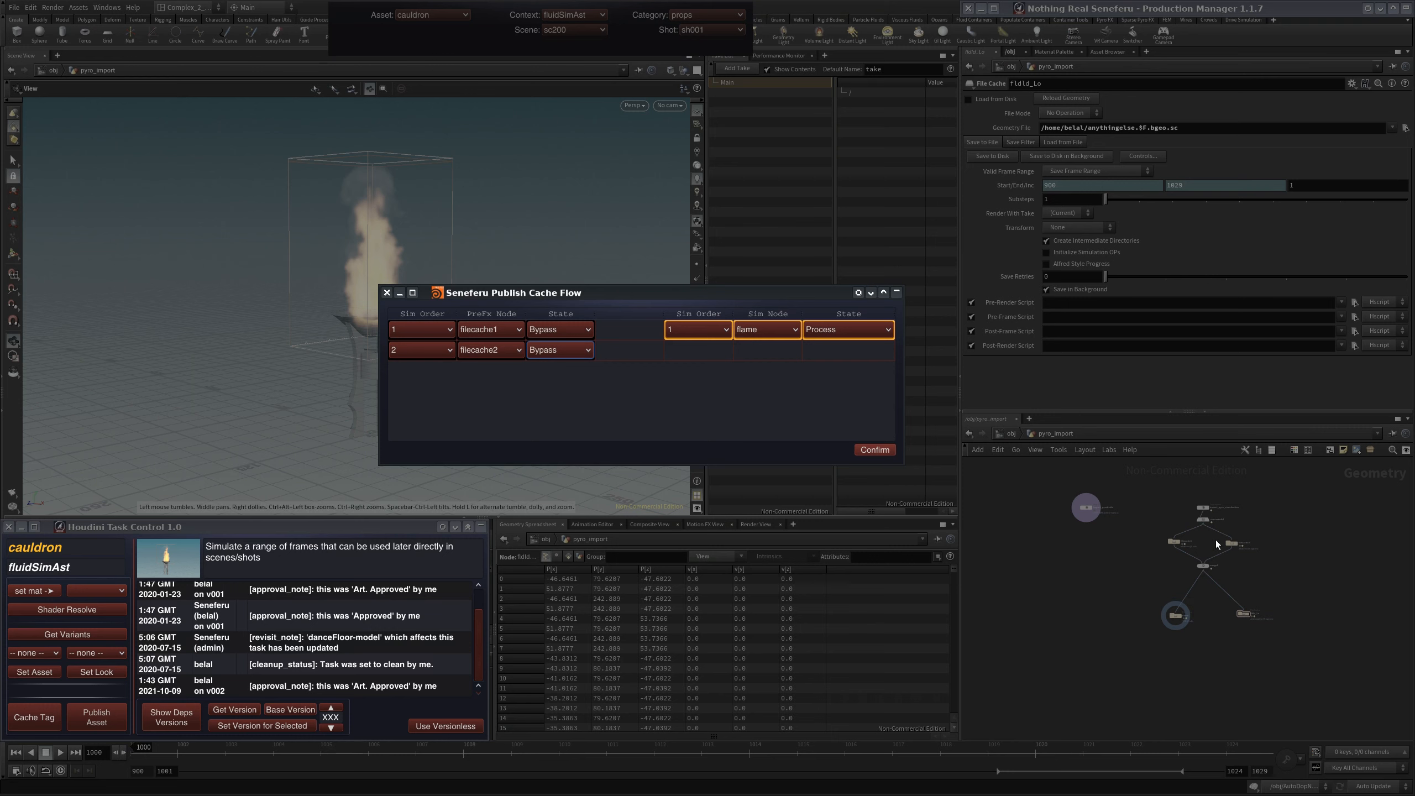
Return the State of filecache1 and filecache2 to Process.
{"action": "left_click", "coordinate": [560, 329]}
{"action": "left_click", "coordinate": [549, 355]}
{"action": "left_click", "coordinate": [572, 350]}
{"action": "left_click", "coordinate": [553, 377]}
{"action": "left_click", "coordinate": [580, 335]}
{"action": "left_click", "coordinate": [602, 335]}
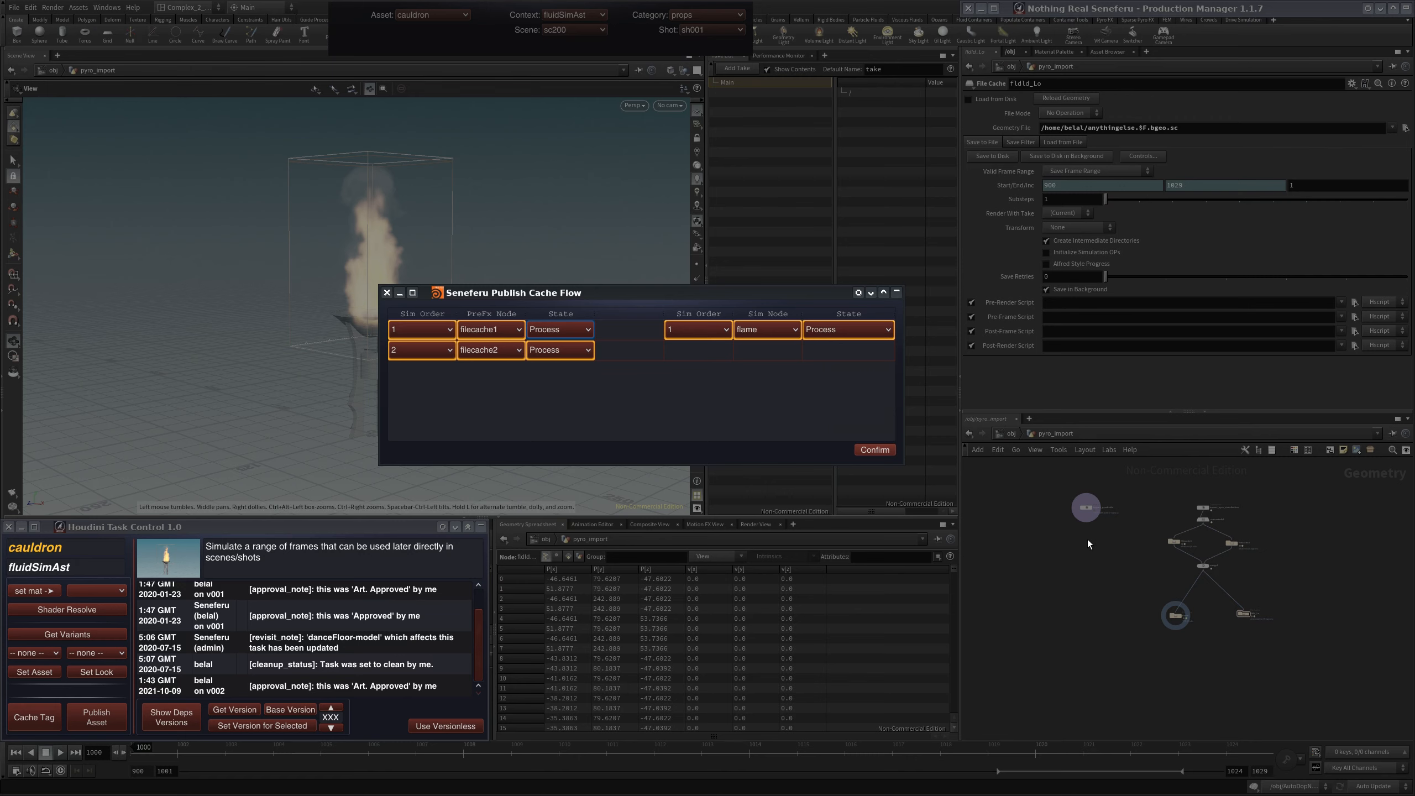
Set the Sim Order of filecache1 and filecache2 to Independent.
{"action": "left_click", "coordinate": [422, 329]}
{"action": "left_click", "coordinate": [431, 352]}
{"action": "left_click", "coordinate": [429, 352]}
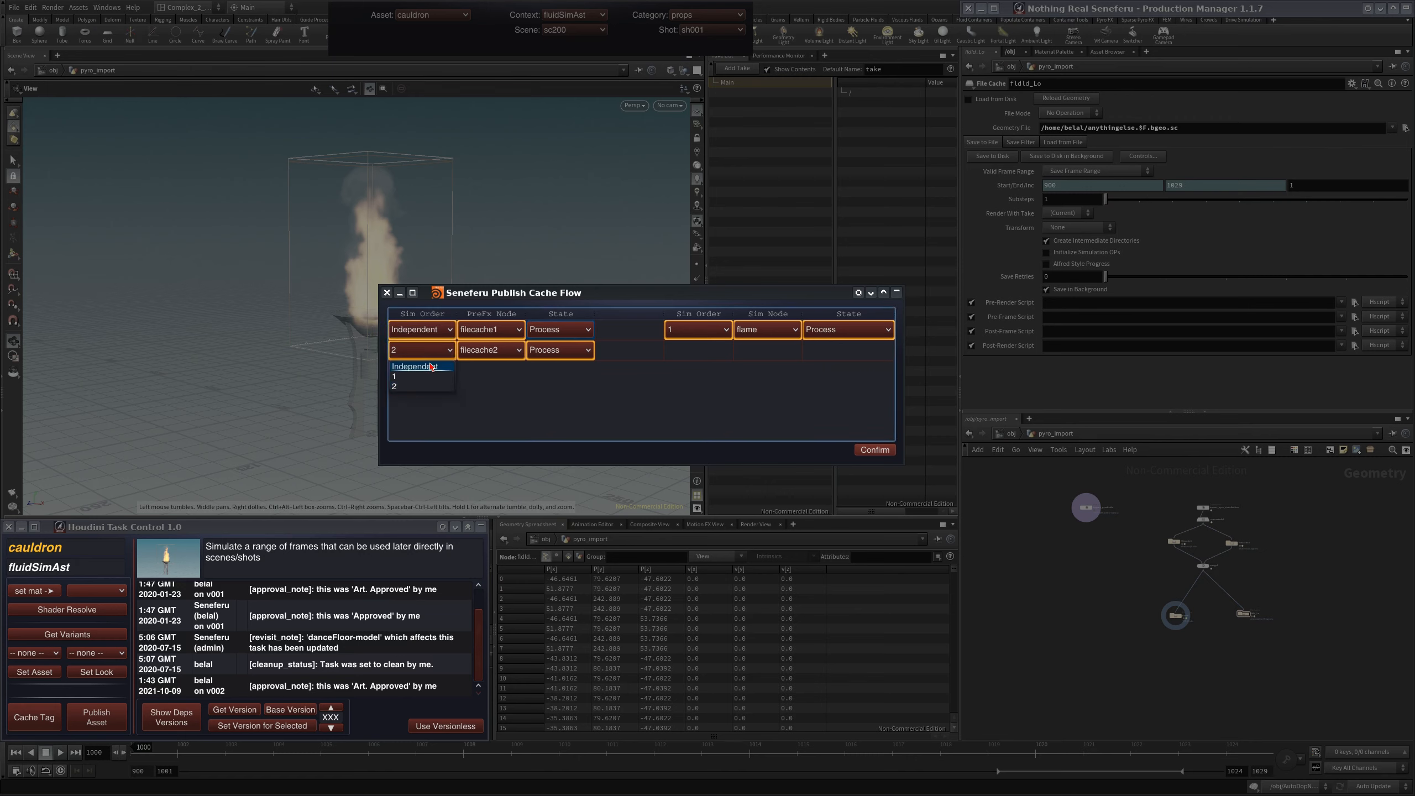
{"action": "left_click", "coordinate": [432, 366]}
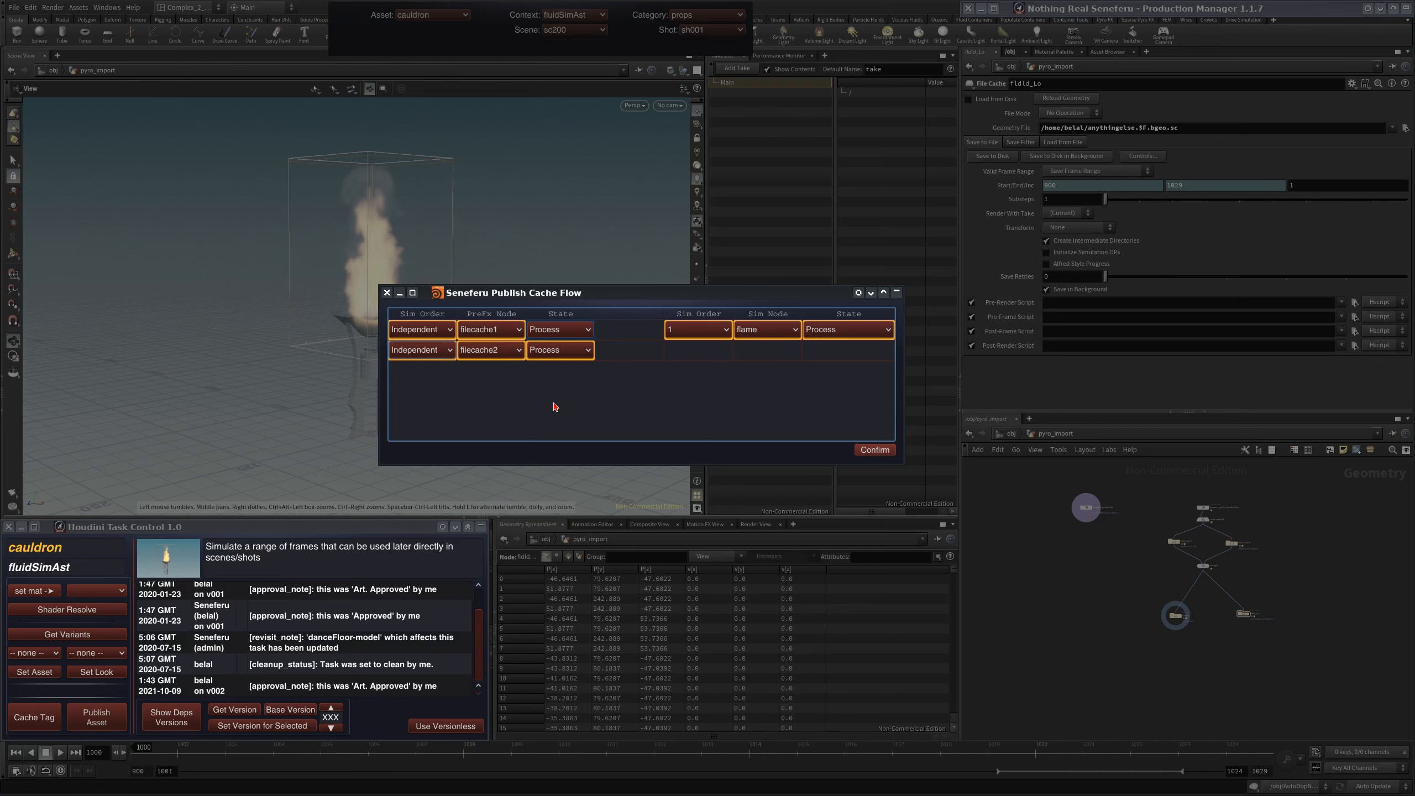
{"action": "mouse_move", "coordinate": [554, 406]}
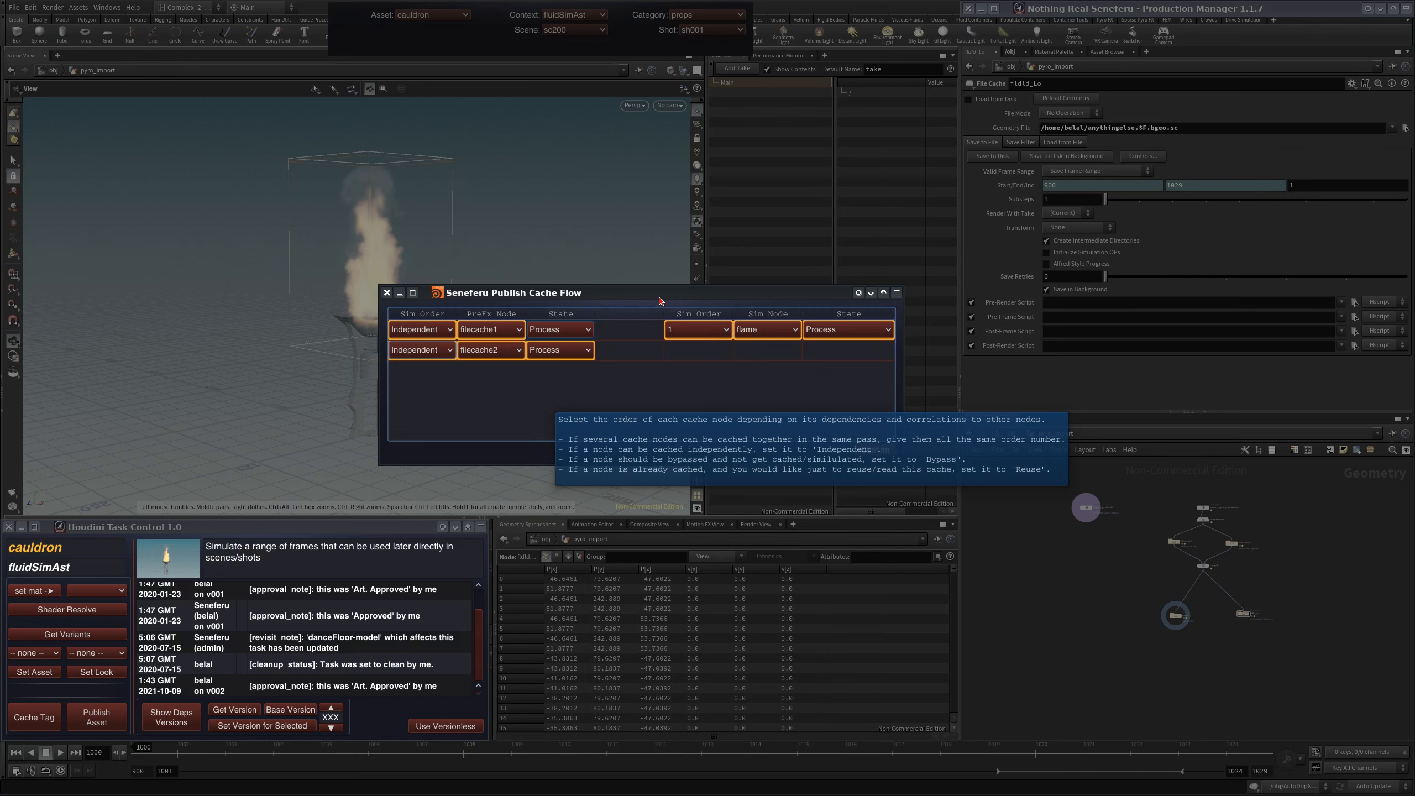
Give filecache1 and filecache2 the same Sim Order of 1.
{"action": "left_click", "coordinate": [403, 333]}
{"action": "left_click", "coordinate": [415, 358]}
{"action": "left_click", "coordinate": [420, 359]}
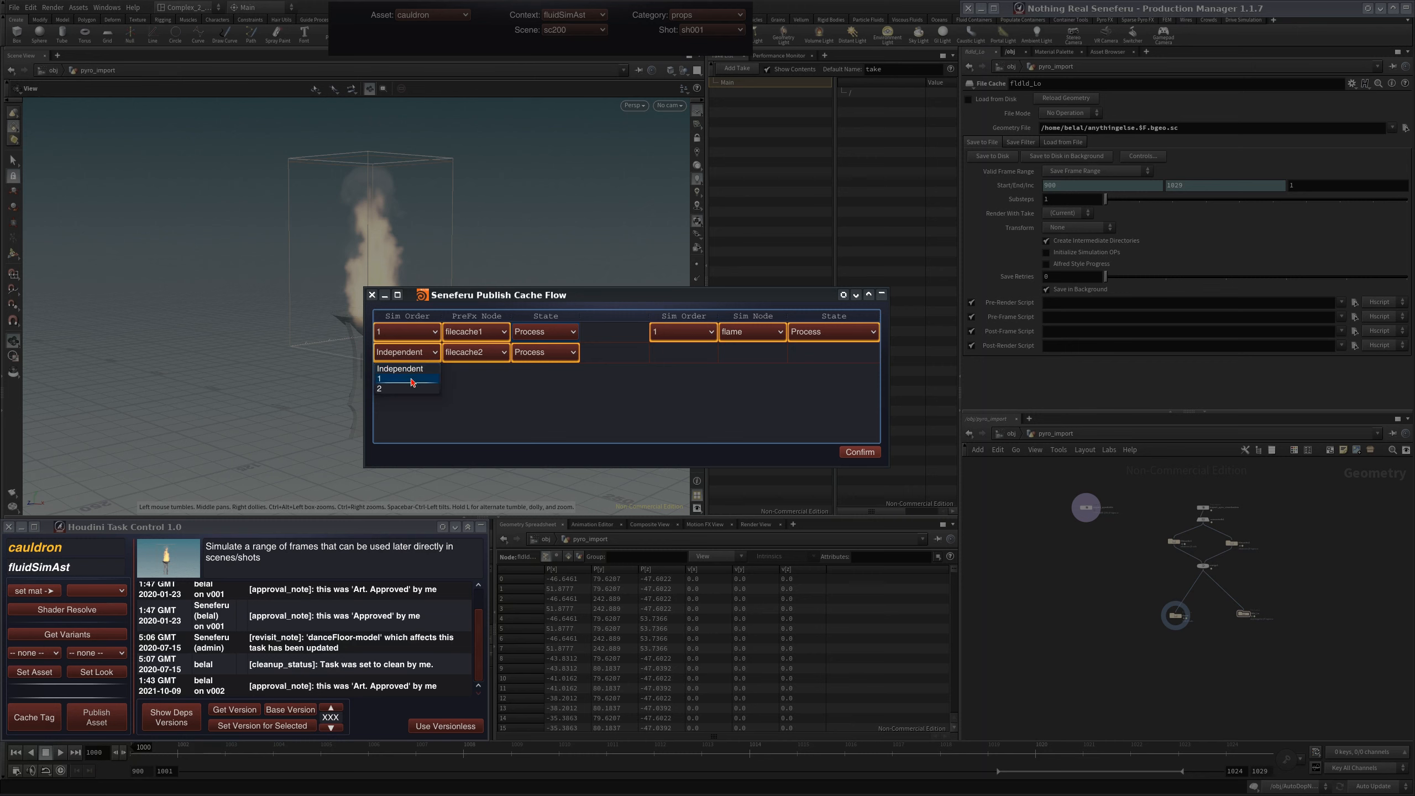
{"action": "left_click", "coordinate": [409, 378]}
{"action": "mouse_move", "coordinate": [409, 378]}
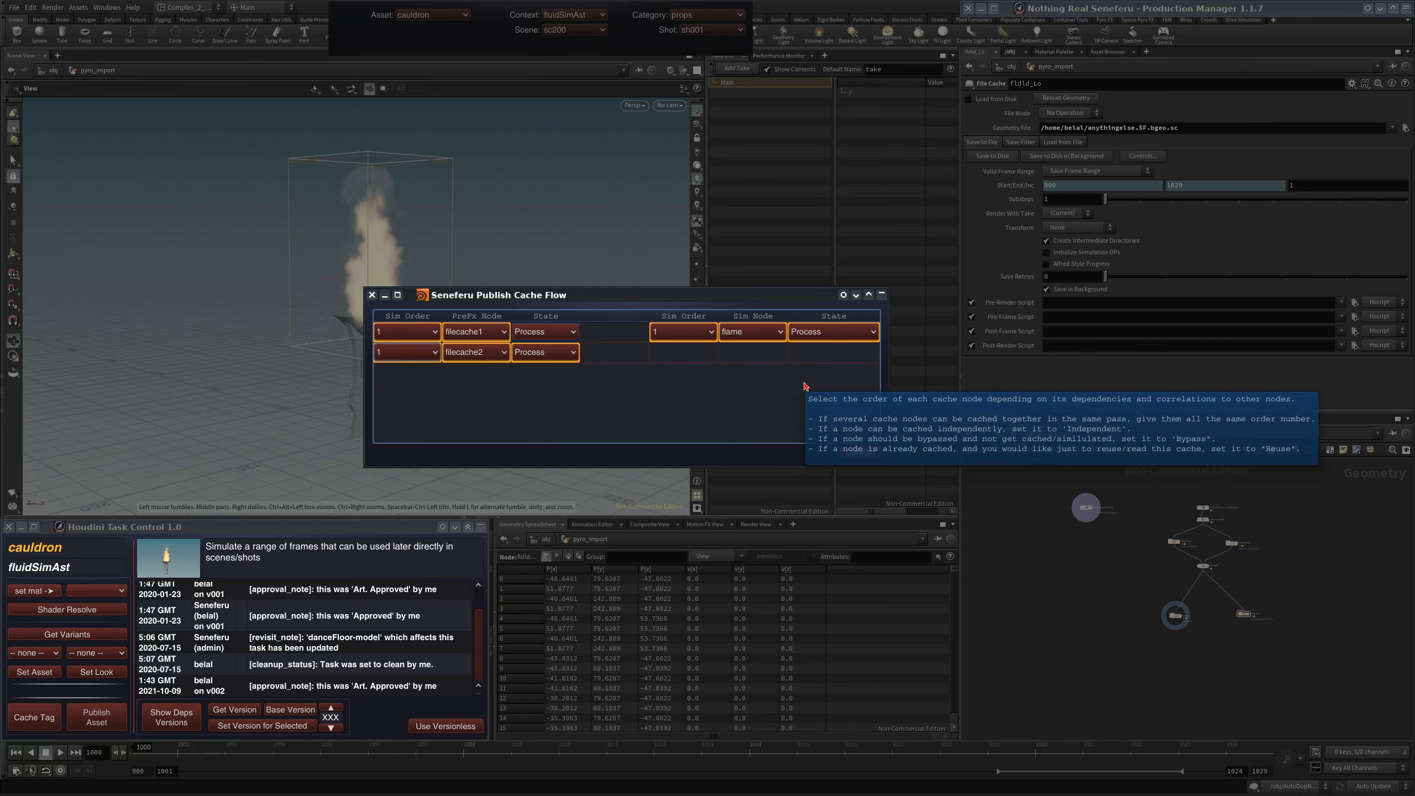
Swap the PreFx nodes so filecache2 is in the first row and filecache1 in the second.
{"action": "left_click", "coordinate": [478, 352]}
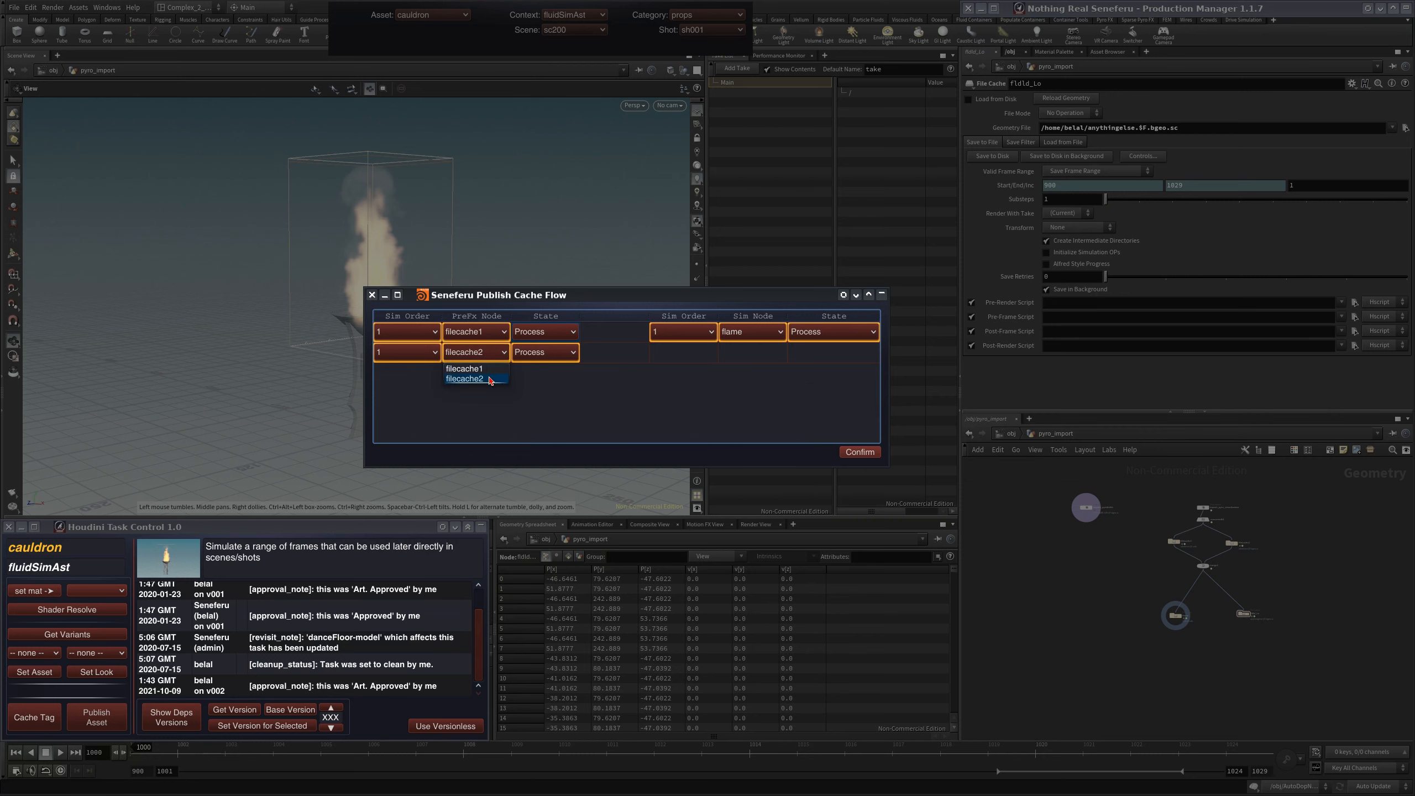
{"action": "left_click", "coordinate": [490, 369]}
{"action": "left_click", "coordinate": [494, 330]}
{"action": "left_click", "coordinate": [488, 357]}
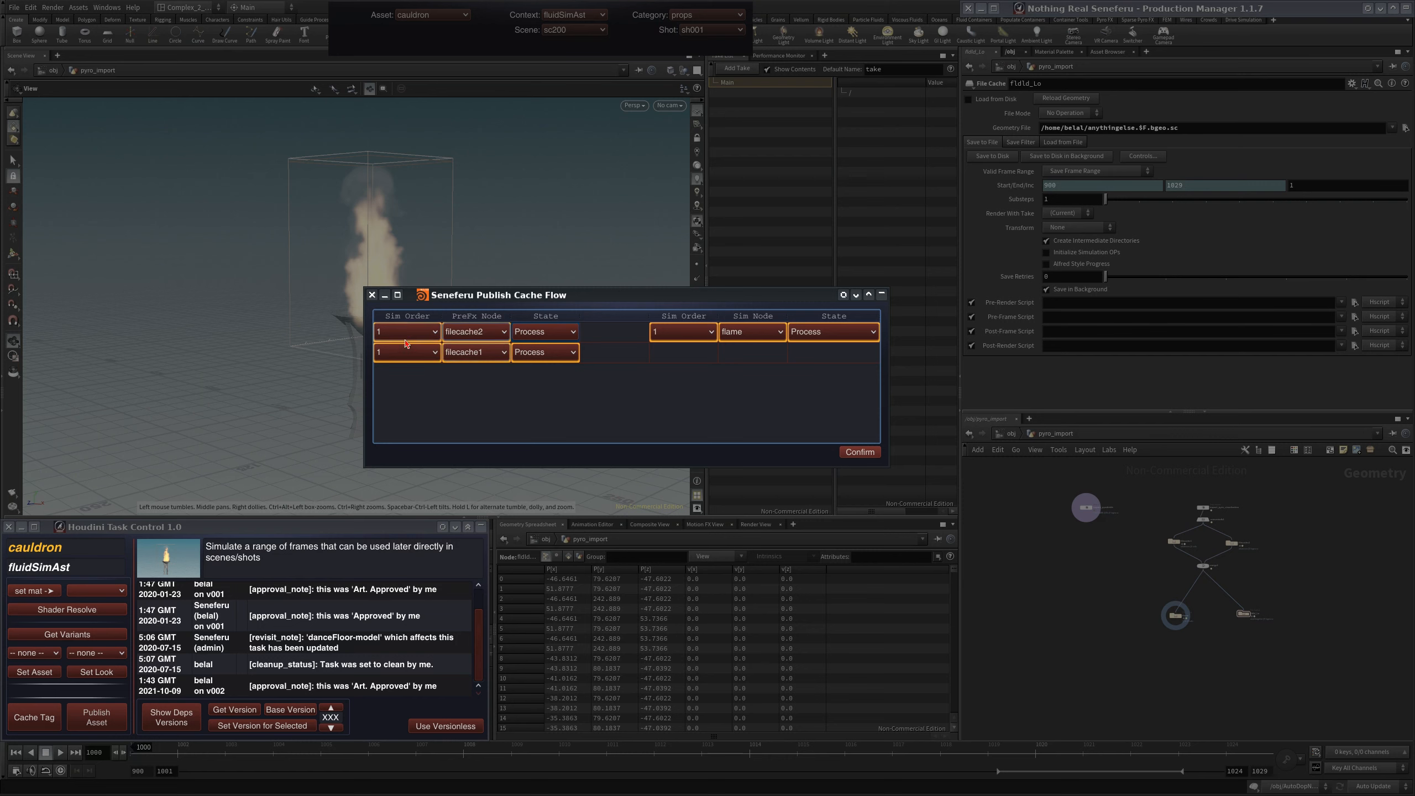
{"action": "mouse_move", "coordinate": [427, 385]}
{"action": "left_click", "coordinate": [740, 357]}
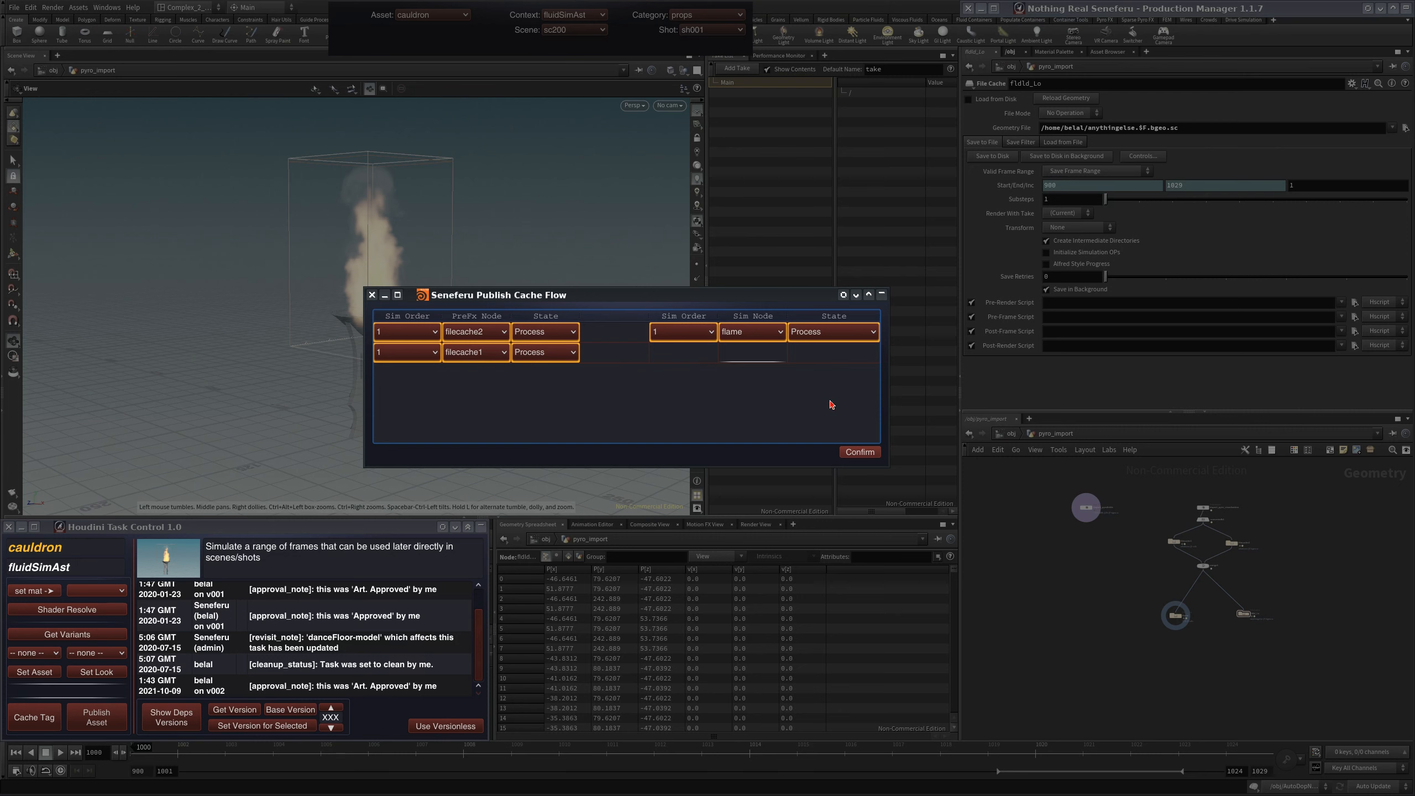
Check the State options of flame and of both PreFx nodes, leaving each on Process.
{"action": "left_click", "coordinate": [842, 334]}
{"action": "left_click", "coordinate": [844, 335]}
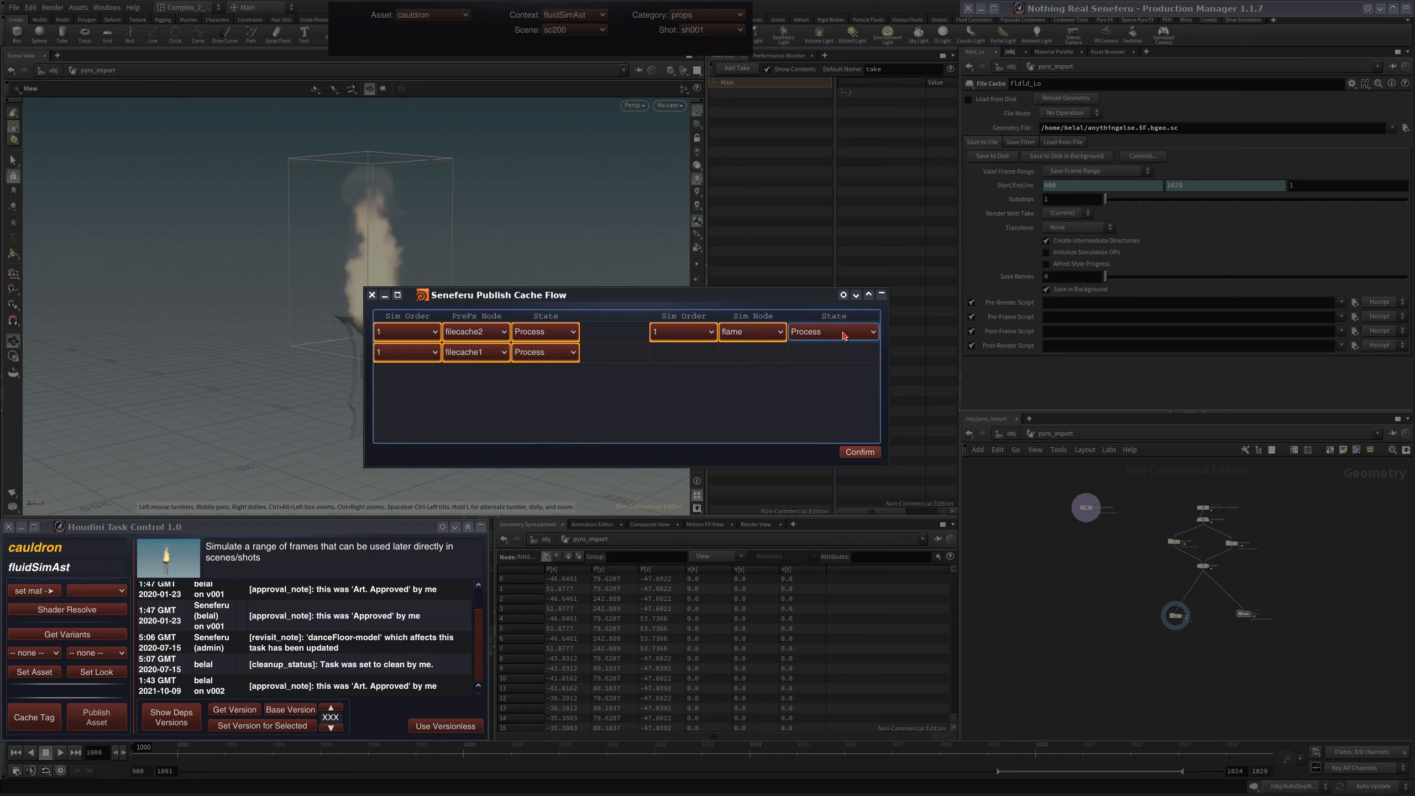
{"action": "left_click", "coordinate": [843, 333]}
{"action": "left_click", "coordinate": [838, 331]}
{"action": "left_click", "coordinate": [860, 453]}
{"action": "left_click", "coordinate": [541, 334]}
{"action": "left_click", "coordinate": [562, 354]}
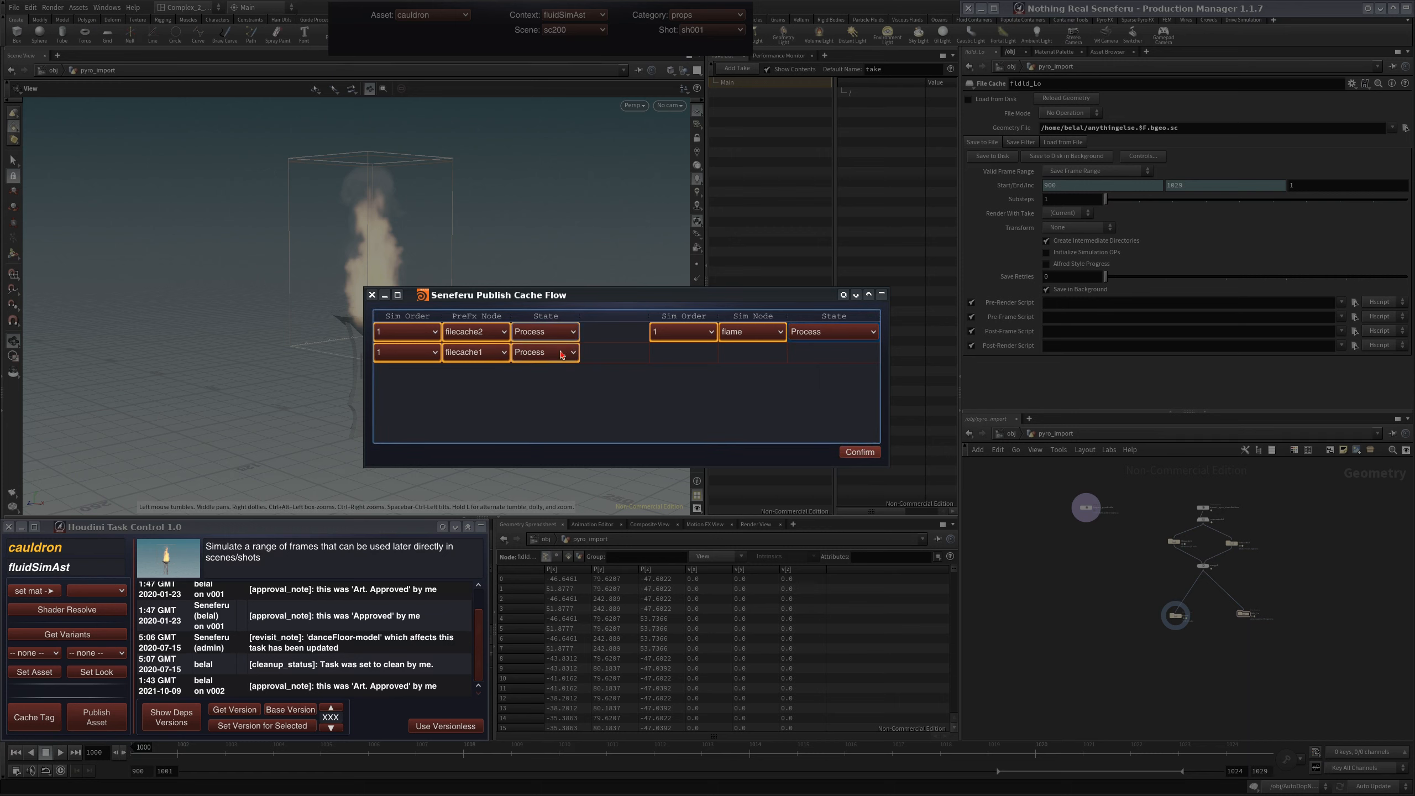
{"action": "left_click", "coordinate": [561, 354]}
{"action": "left_click", "coordinate": [544, 370]}
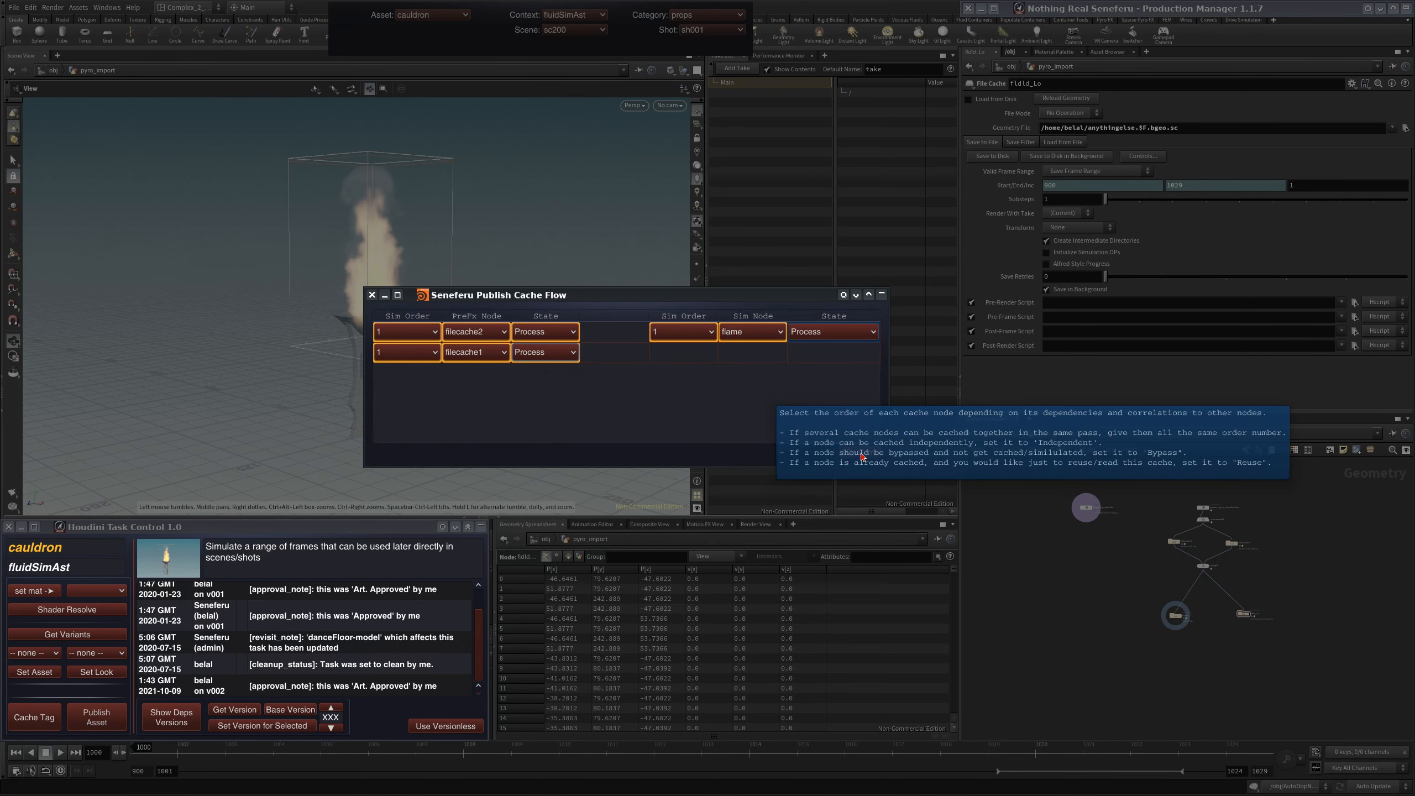
Confirm the cache flow, accept the suggested folder rename for filecache2, and abort the publish at the flame file name error.
{"action": "left_click", "coordinate": [862, 452]}
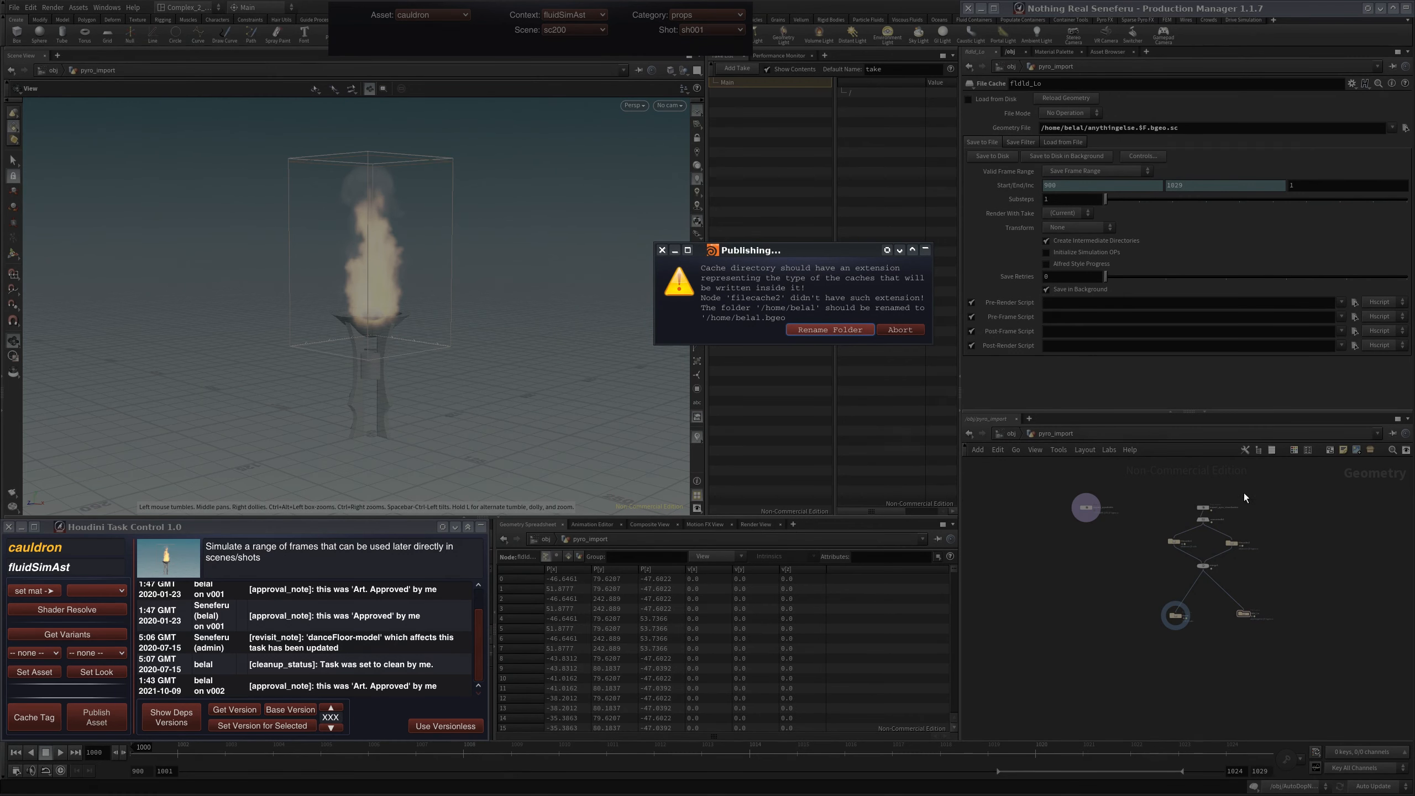
{"action": "left_click", "coordinate": [834, 331]}
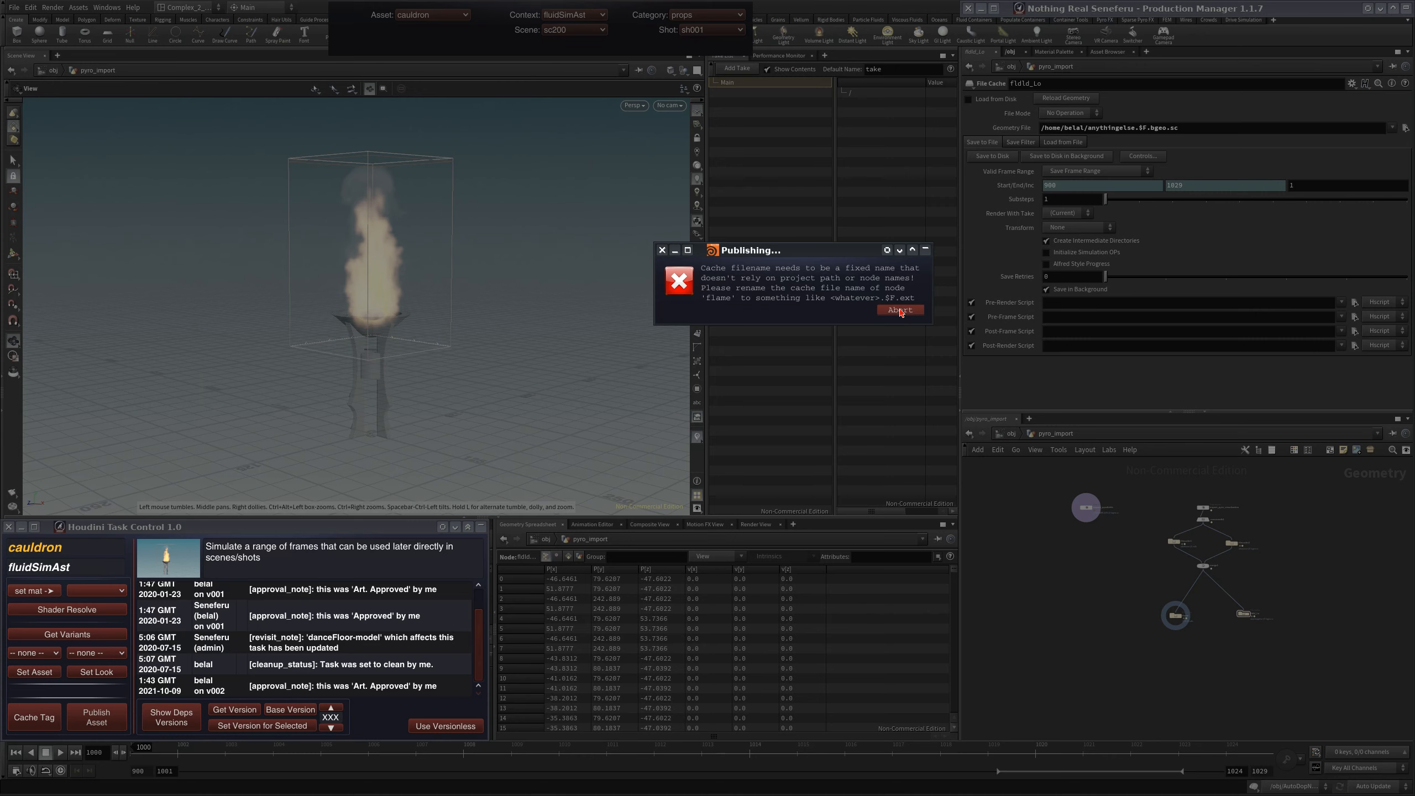
{"action": "left_click", "coordinate": [900, 310]}
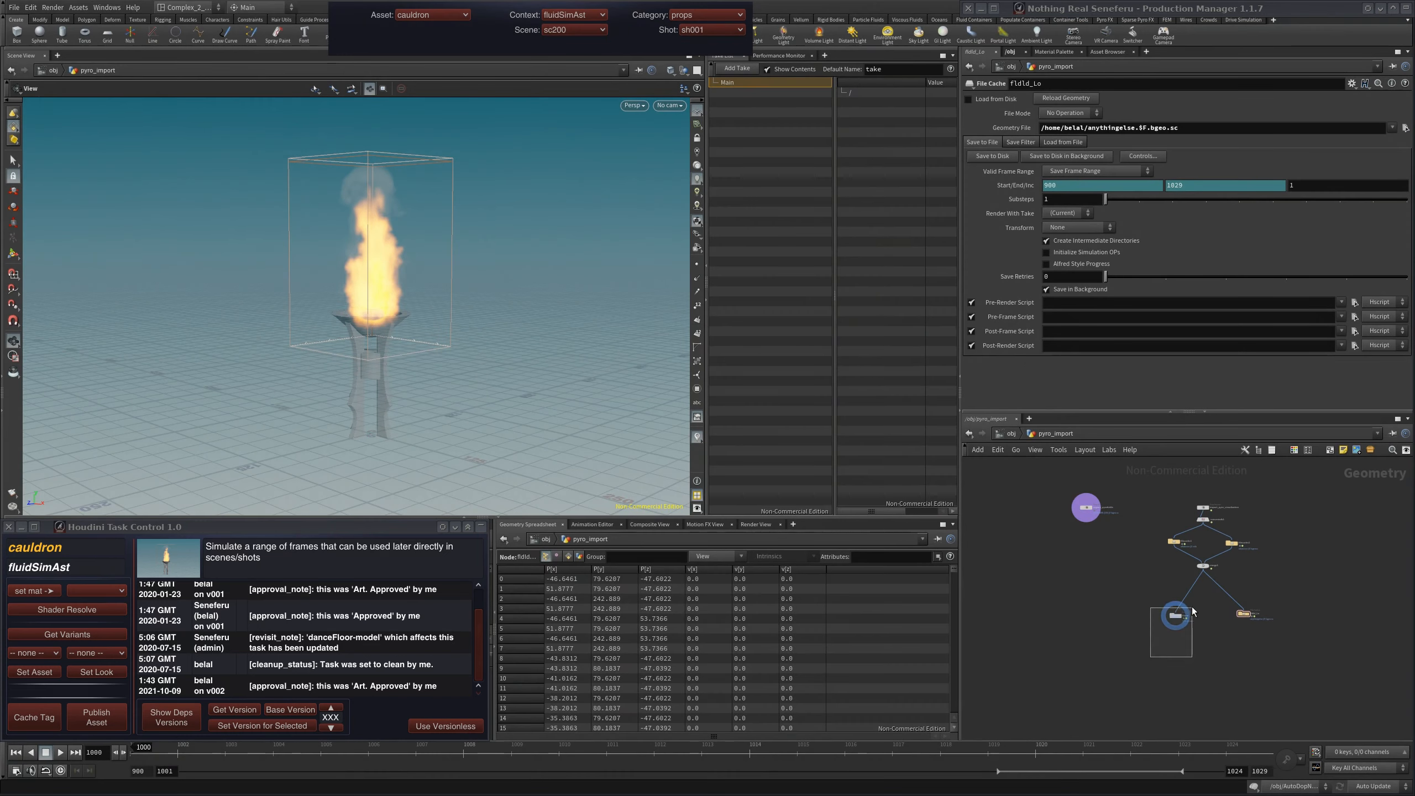
Change the file name in the flame node's Geometry File path to anything.$F.vdb.
{"action": "left_click", "coordinate": [1174, 615]}
{"action": "left_click", "coordinate": [1242, 131]}
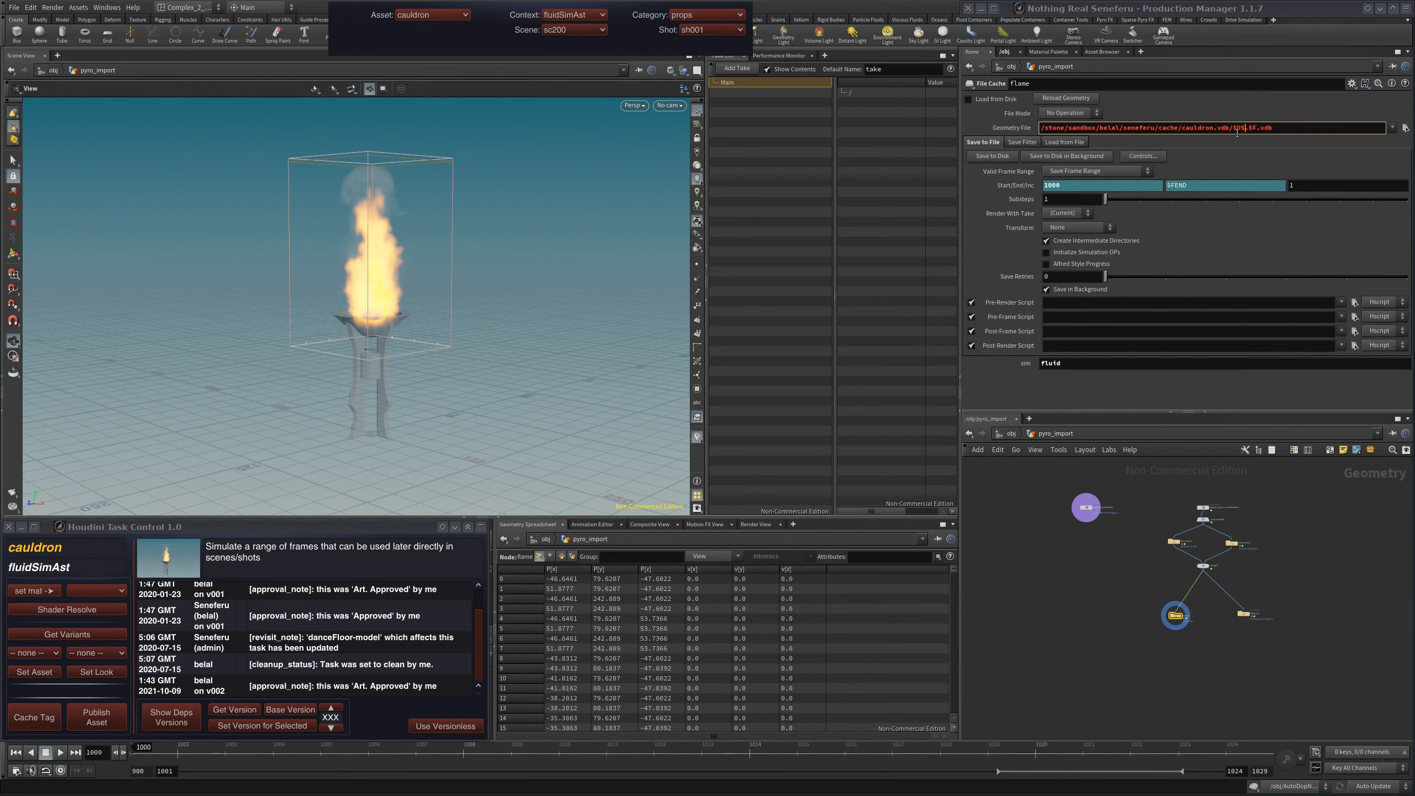
{"action": "left_click", "coordinate": [1240, 129]}
{"action": "type", "text": "an"}
{"action": "key", "text": "BackSpace"}
{"action": "key", "text": "BackSpace"}
{"action": "key", "text": "BackSpace"}
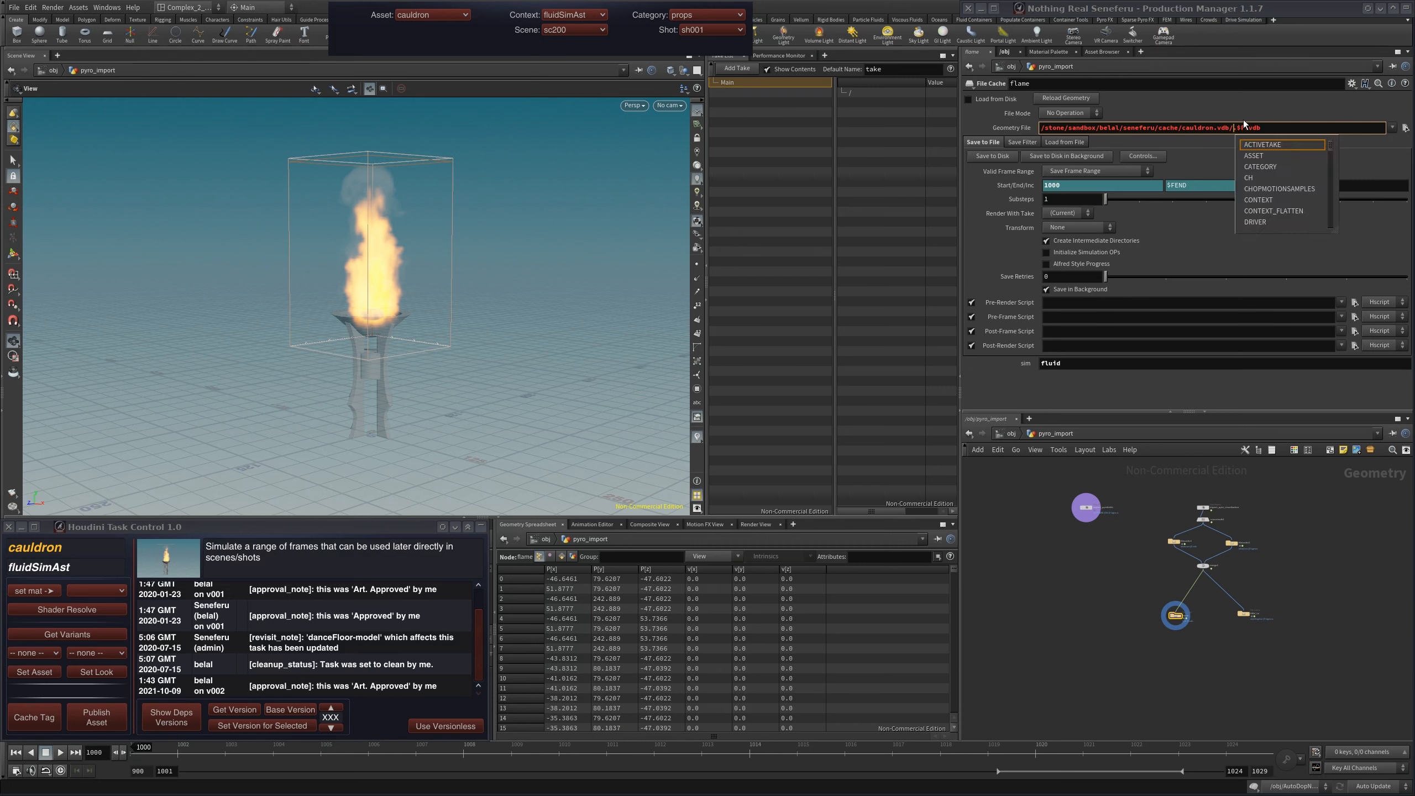
{"action": "type", "text": "anything."}
{"action": "key", "text": "Return"}
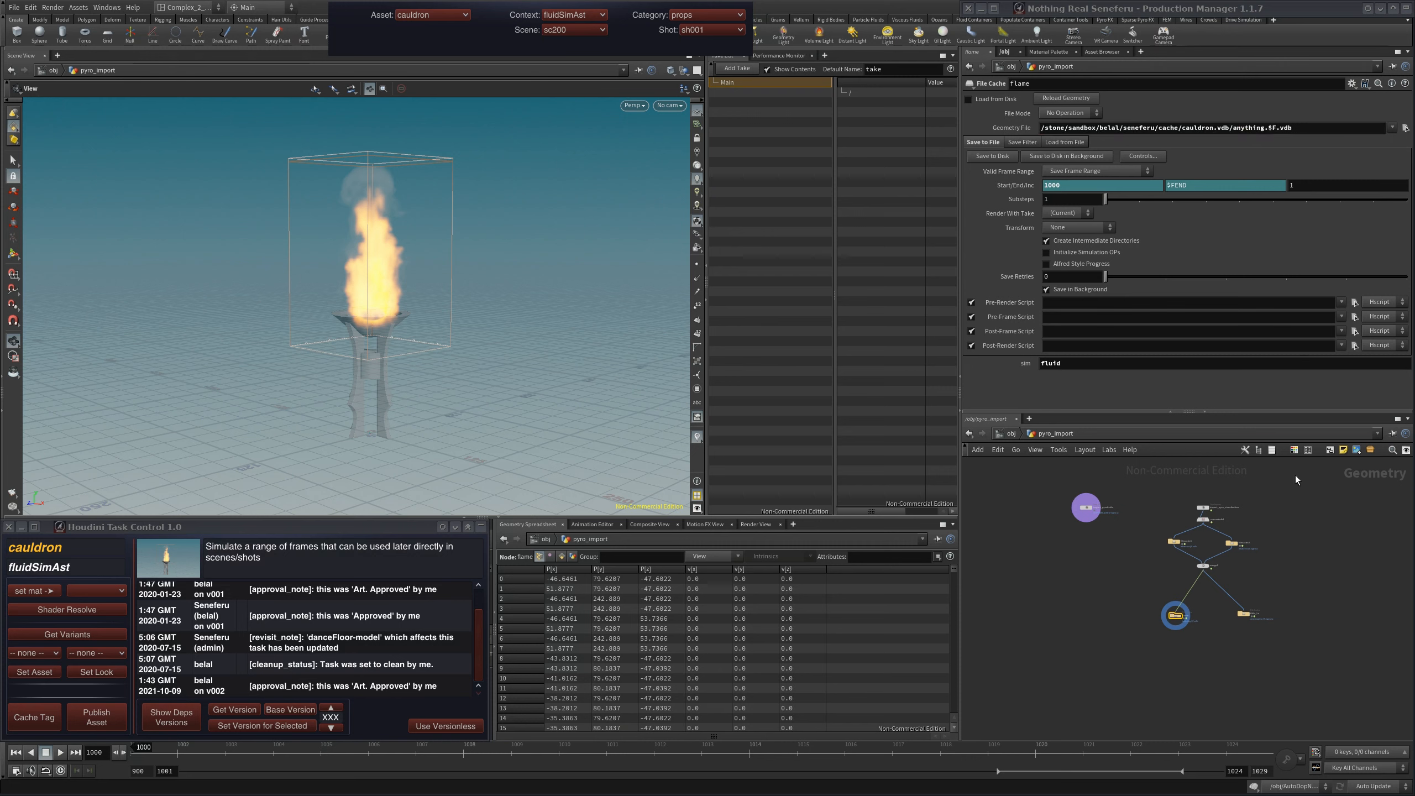
Tag the fldld_Lo file cache node as a fluid sim cache.
{"action": "left_click", "coordinate": [1245, 613]}
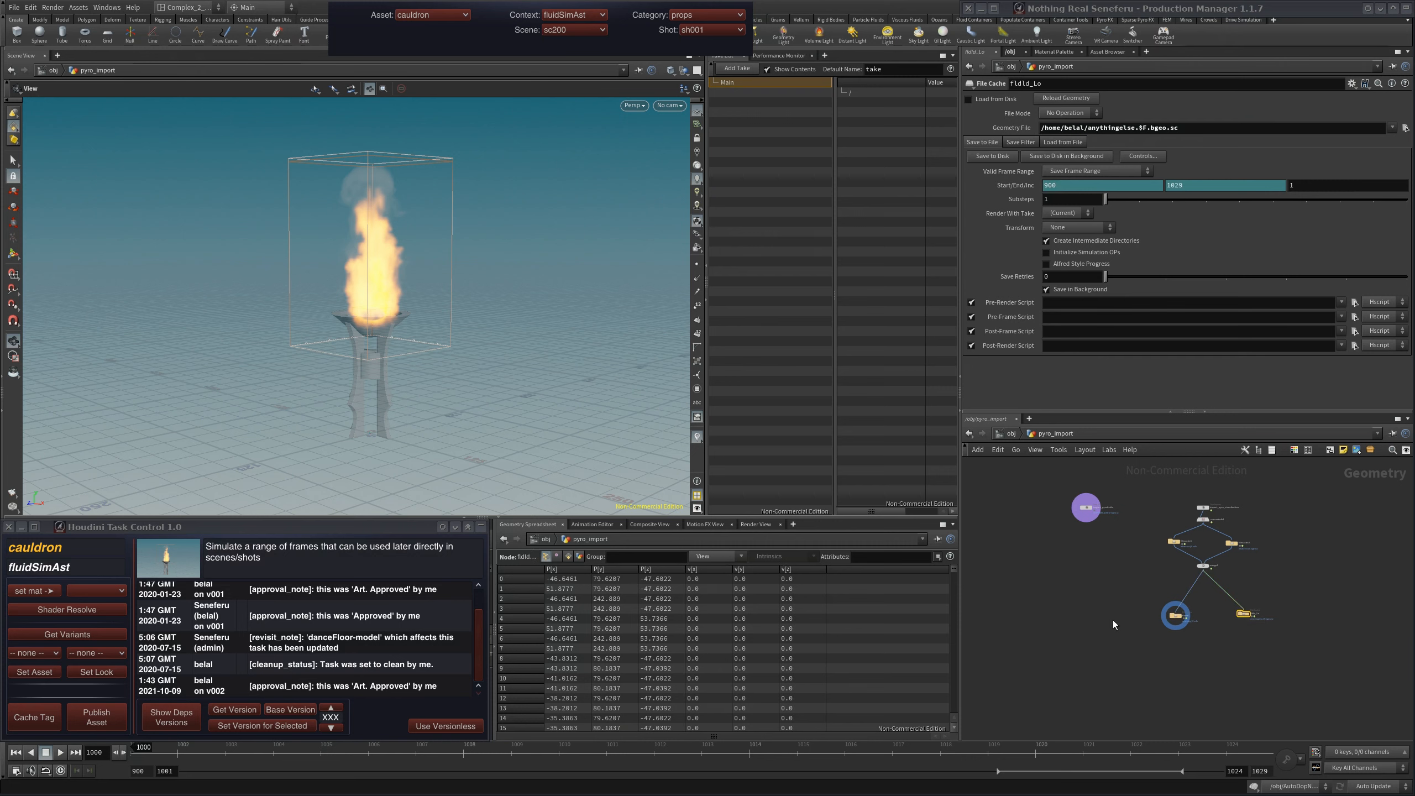
{"action": "left_click", "coordinate": [43, 719]}
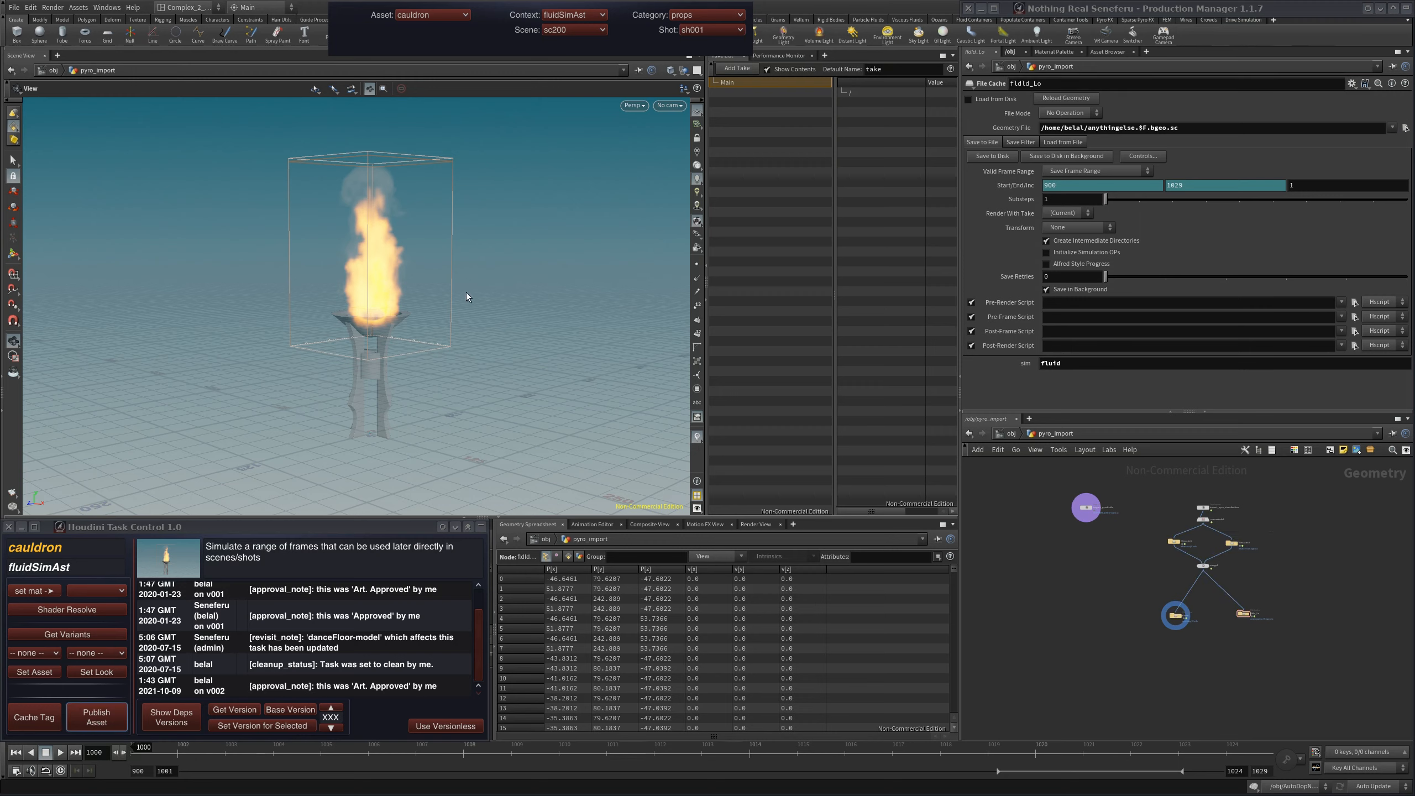
Restart publishing the asset with a new viewport thumbnail framing the flame and cauldron.
{"action": "key", "text": "Print"}
{"action": "left_click_drag", "start_coordinate": [94, 121], "coordinate": [694, 449]}
{"action": "left_click", "coordinate": [802, 307]}
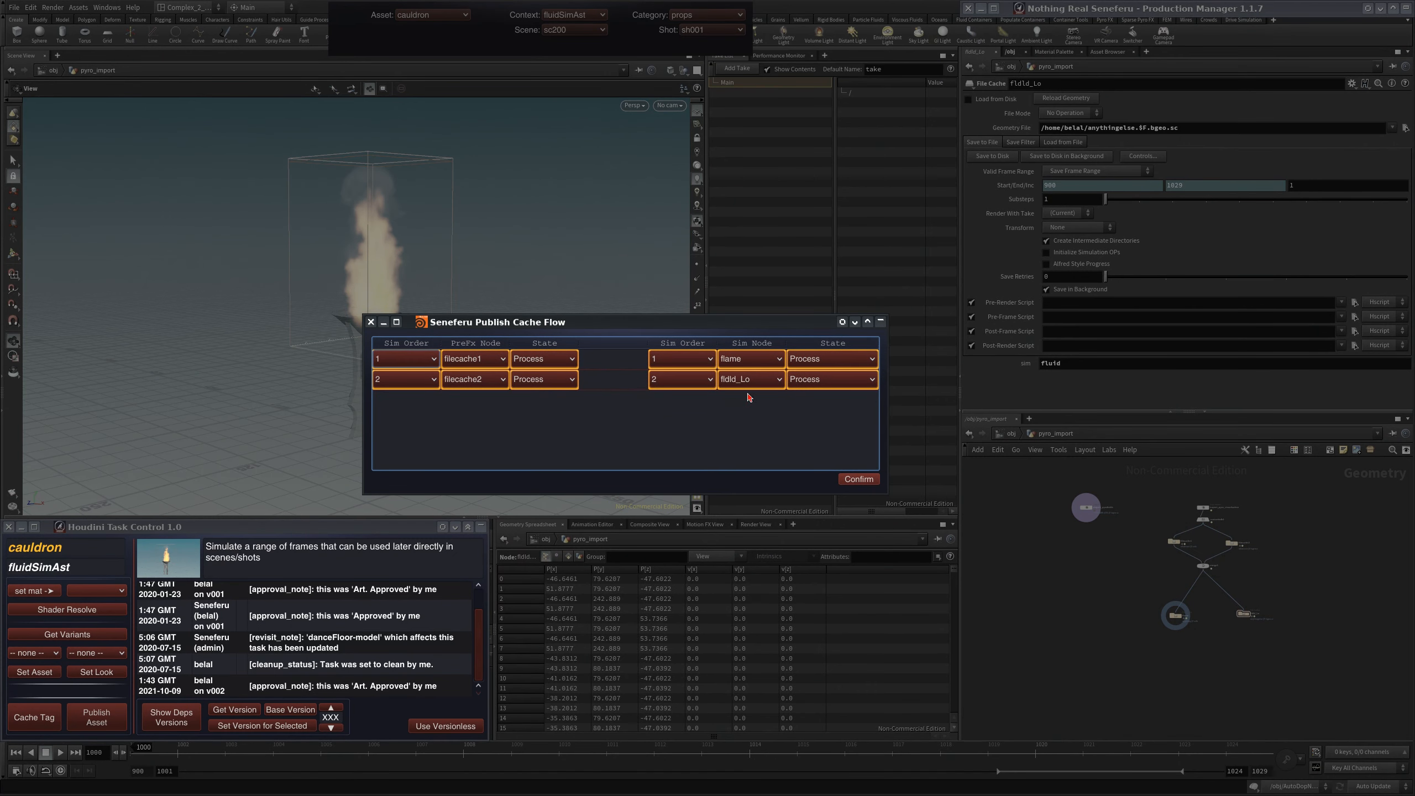
Set fldld_Lo's Sim Order to 1, adjust filecache2's Sim Order, and confirm the cache flow to publish.
{"action": "left_click", "coordinate": [684, 384]}
{"action": "left_click", "coordinate": [681, 380]}
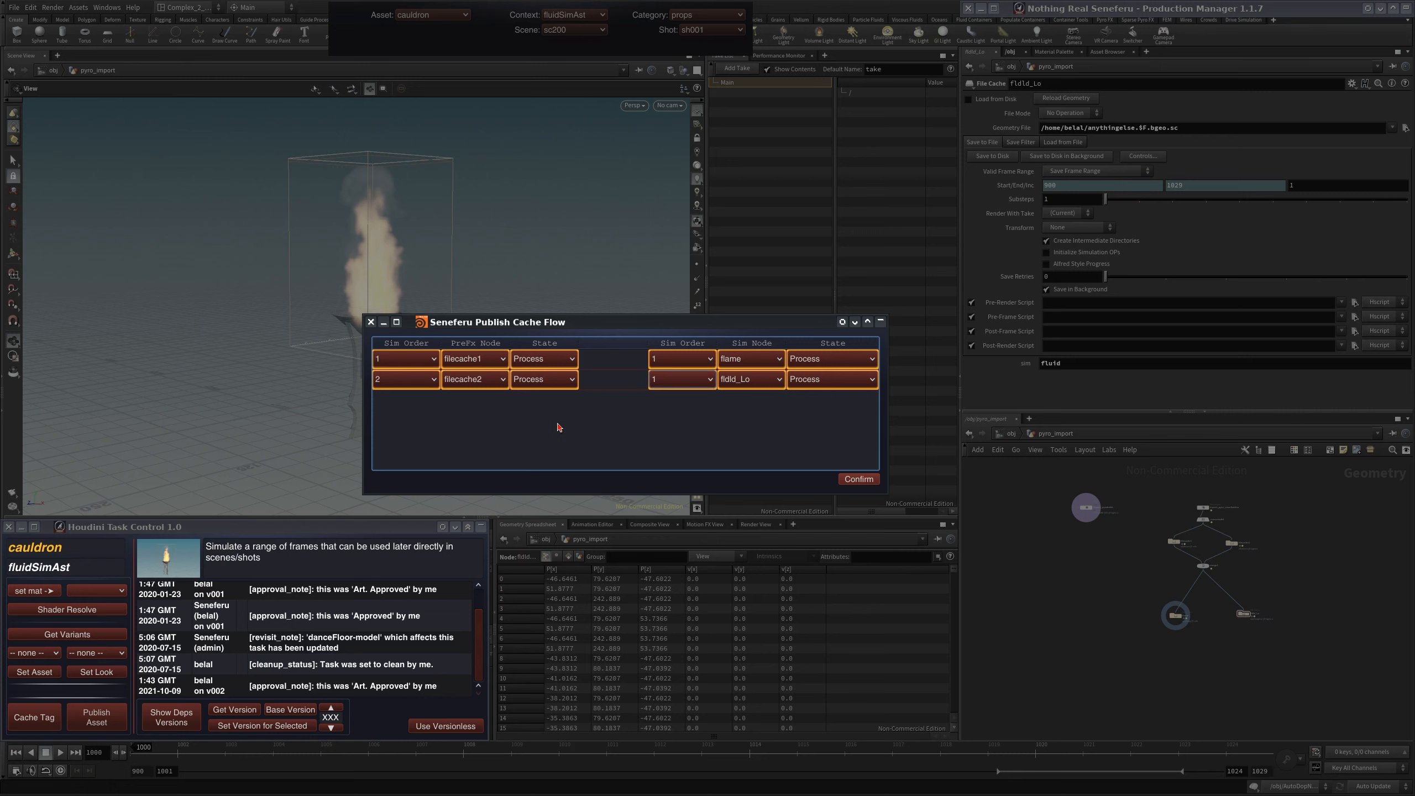
{"action": "left_click", "coordinate": [423, 389]}
{"action": "left_click", "coordinate": [415, 409]}
{"action": "left_click", "coordinate": [866, 480]}
{"action": "left_click", "coordinate": [829, 333]}
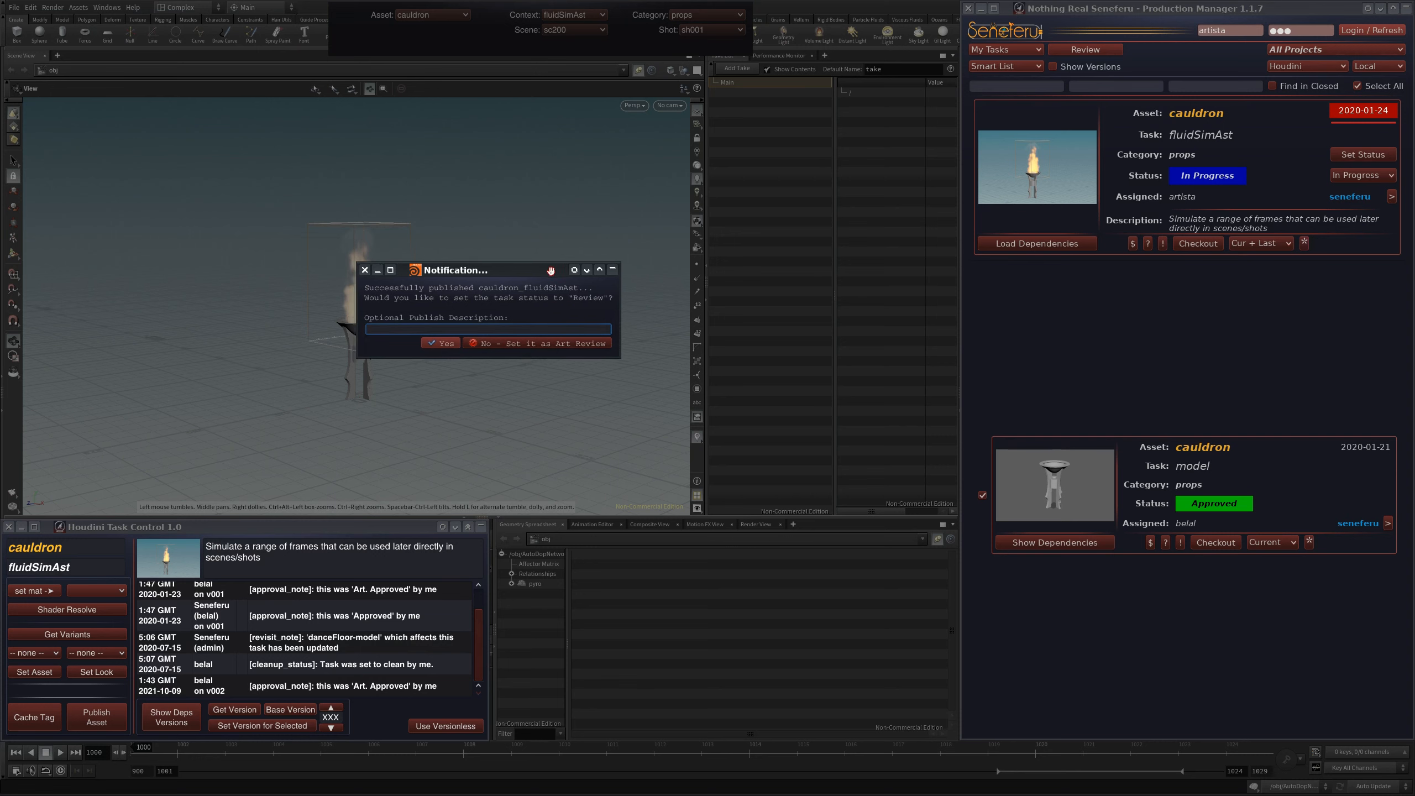
Enter the publish description "Written intermediate caches before publishing" and submit the notification.
{"action": "left_click_drag", "start_coordinate": [551, 271], "coordinate": [575, 276]}
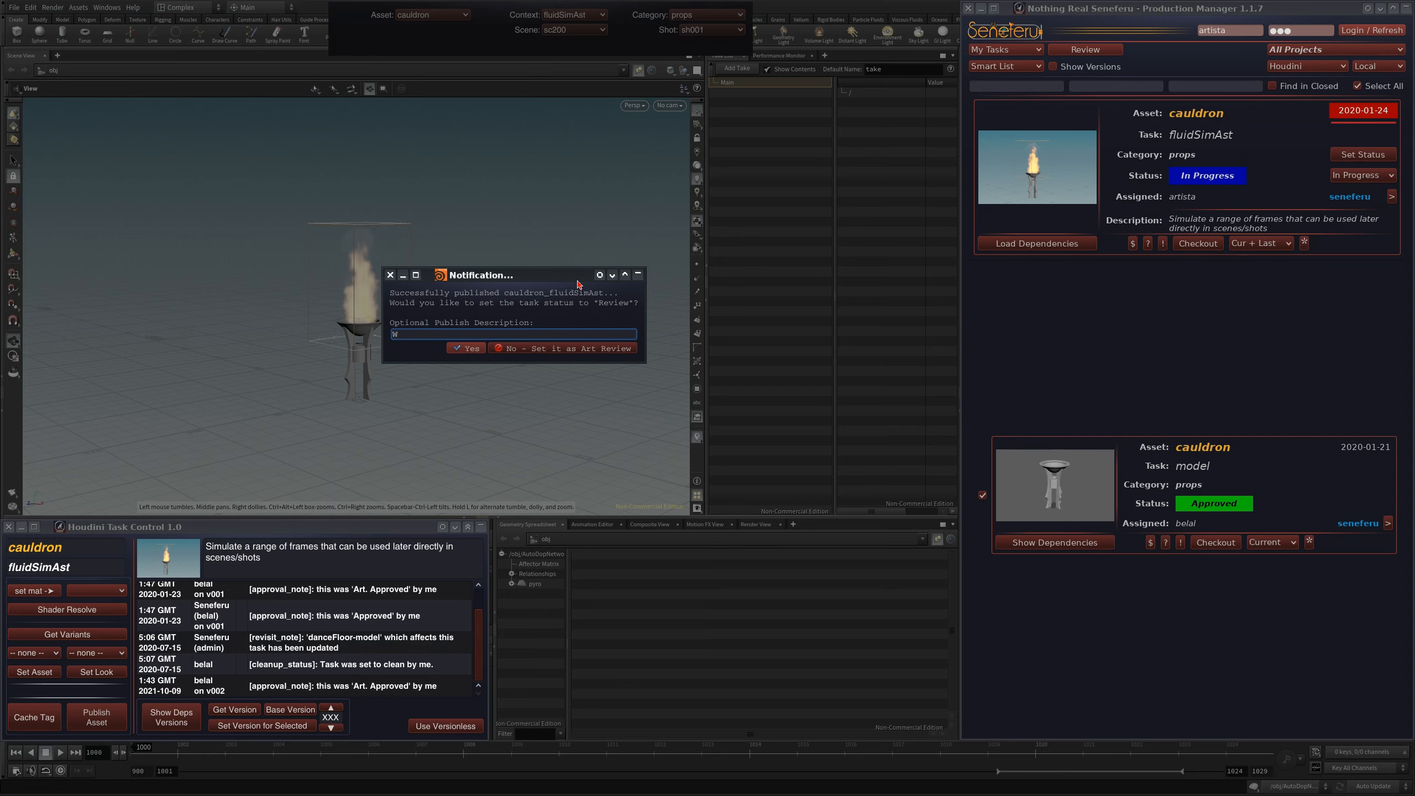
{"action": "type", "text": "itten "}
{"action": "type", "text": "intermediate"}
{"action": "type", "text": " caches"}
{"action": "type", "text": " in"}
{"action": "type", "text": "before publishi"}
{"action": "type", "text": "ng"}
{"action": "key", "text": "Return"}
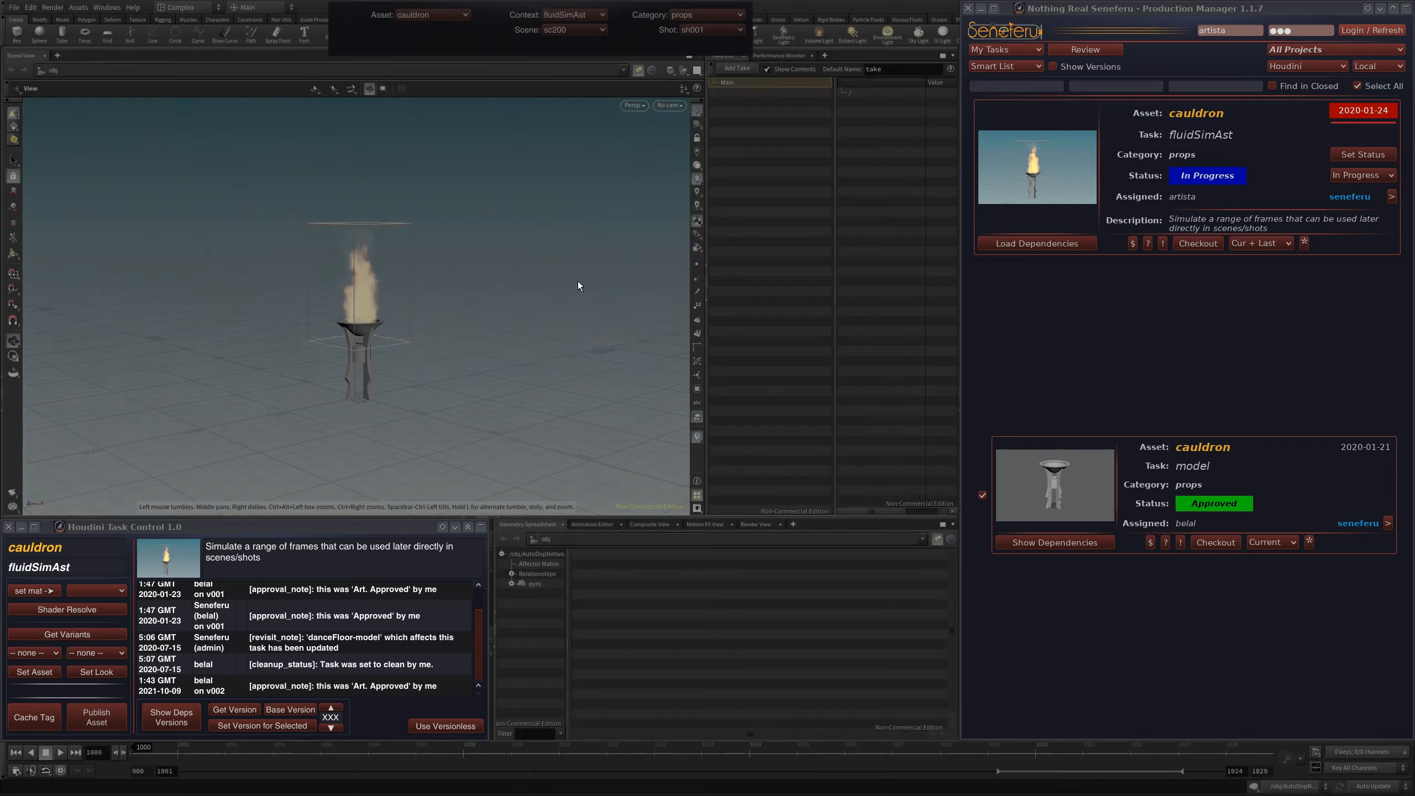